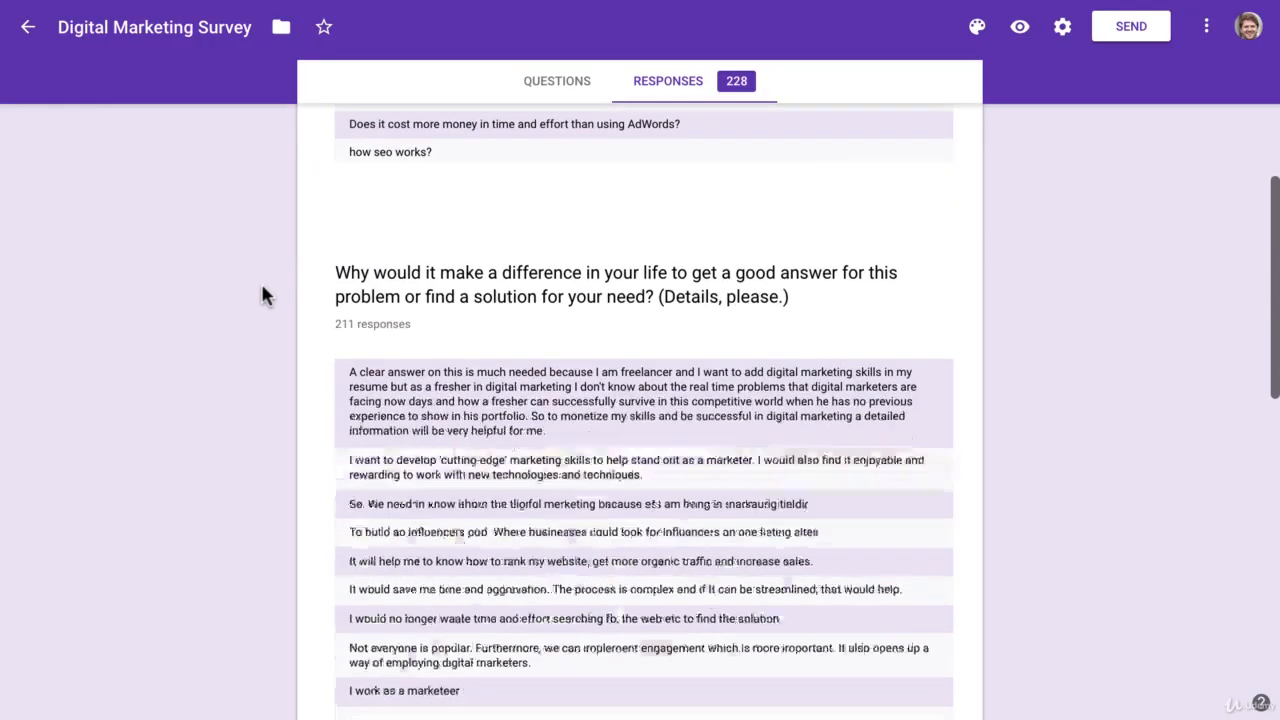
# Step: Review the Digital Marketing Survey's response summary, covering the written answers and the difficulty chart, and return to the first question
pyautogui.scroll(-1, 263, 288)
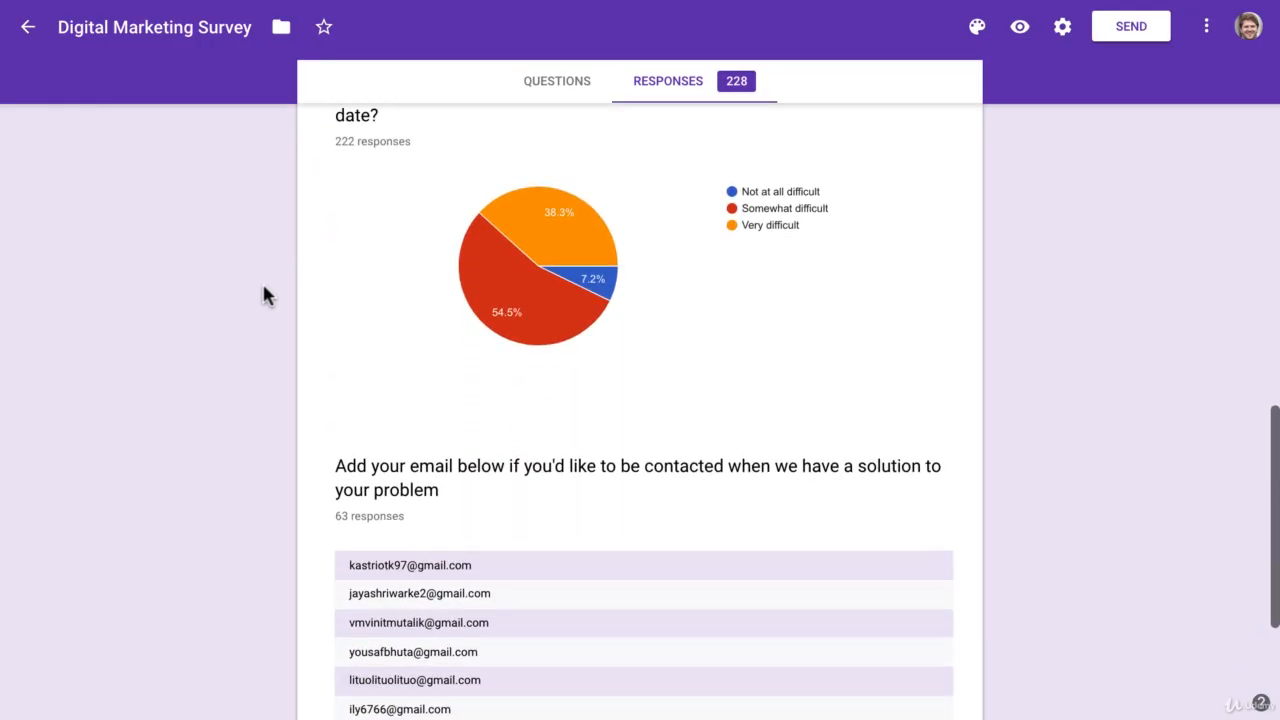
pyautogui.scroll(3, 265, 289)
pyautogui.scroll(-1, 263, 295)
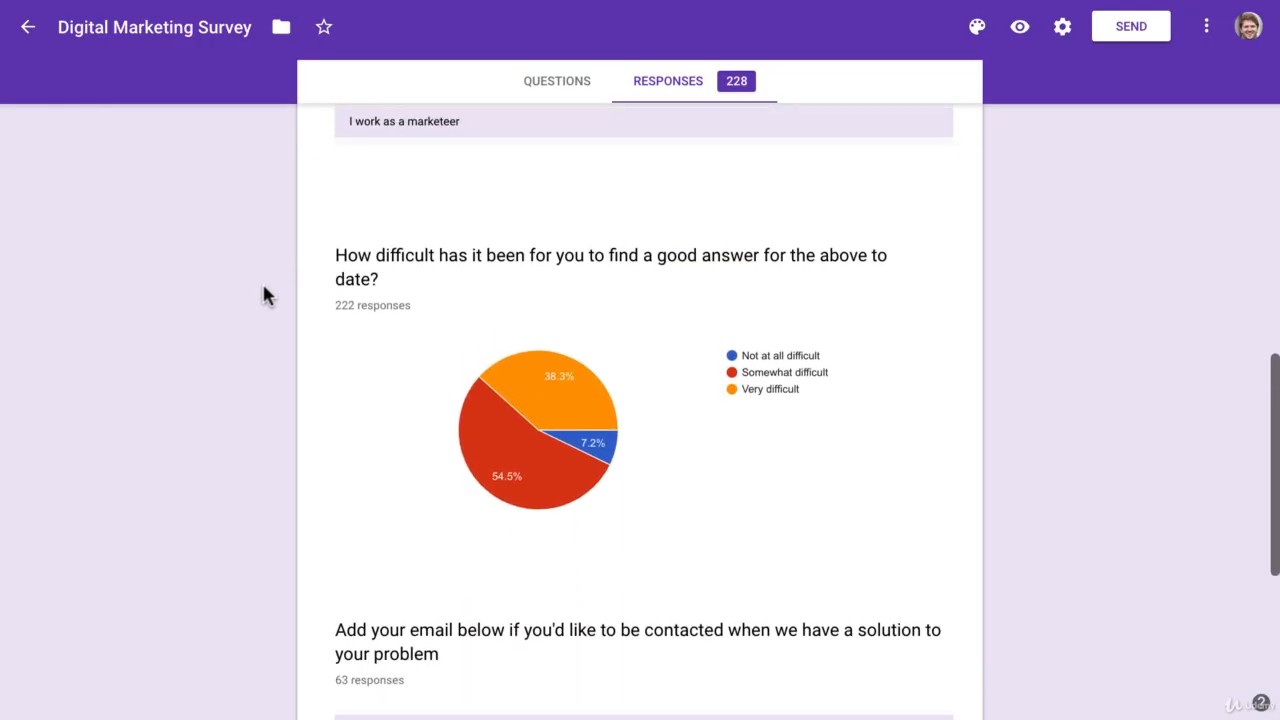
pyautogui.scroll(1, 265, 295)
pyautogui.scroll(15, 265, 290)
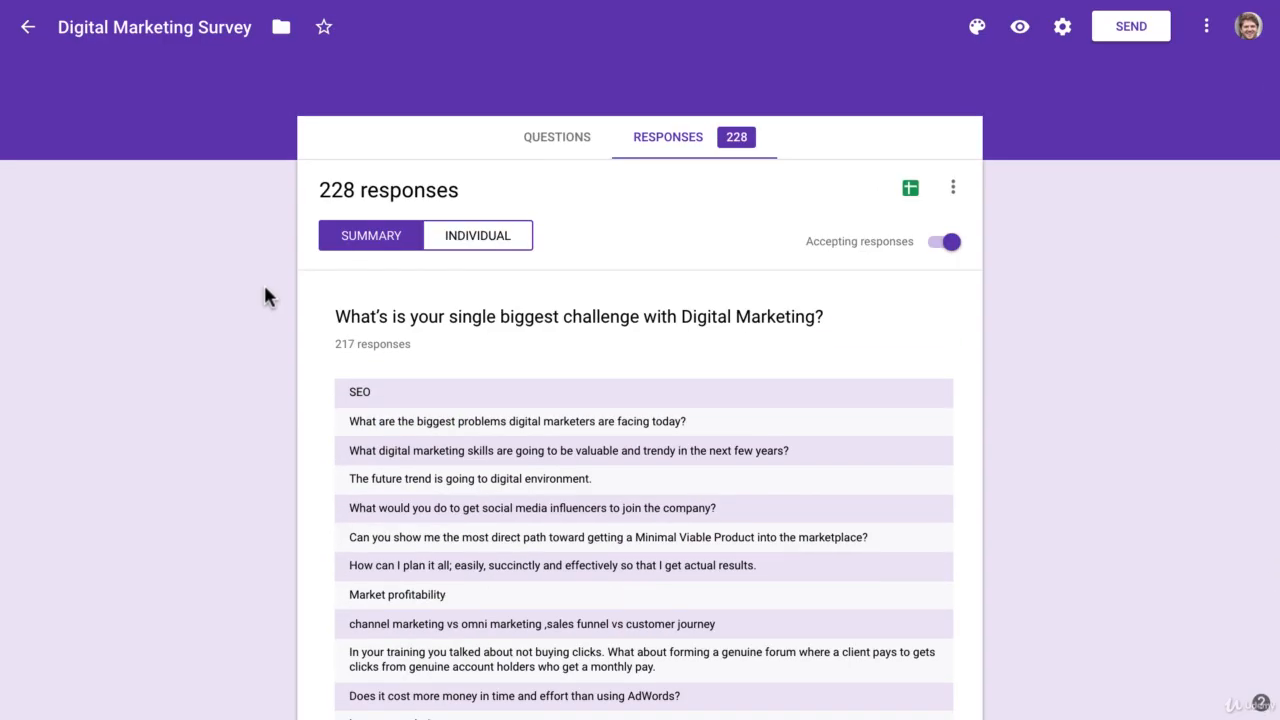
pyautogui.moveTo(323, 194); pyautogui.dragTo(419, 196)
pyautogui.click(349, 196)
pyautogui.click(240, 222)
# Step: Open the survey responses in Google Sheets and remove and recreate the filter on the header row
pyautogui.click(908, 192)
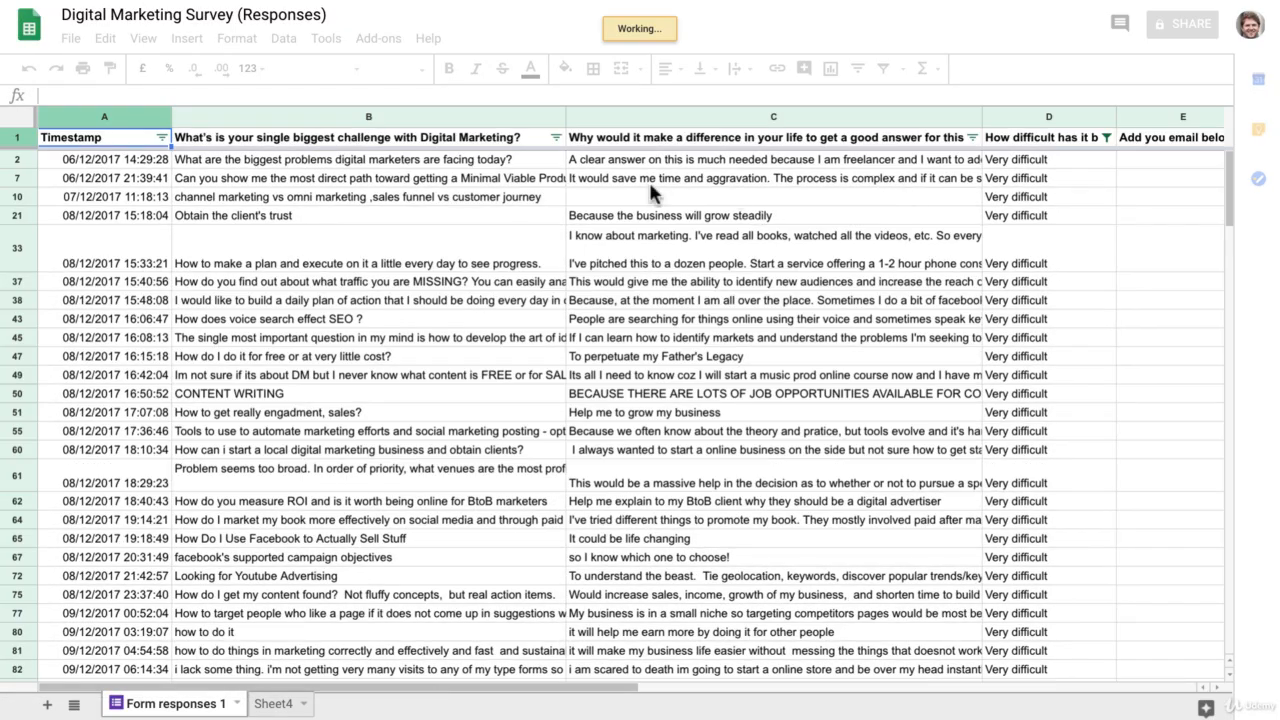
pyautogui.click(17, 137)
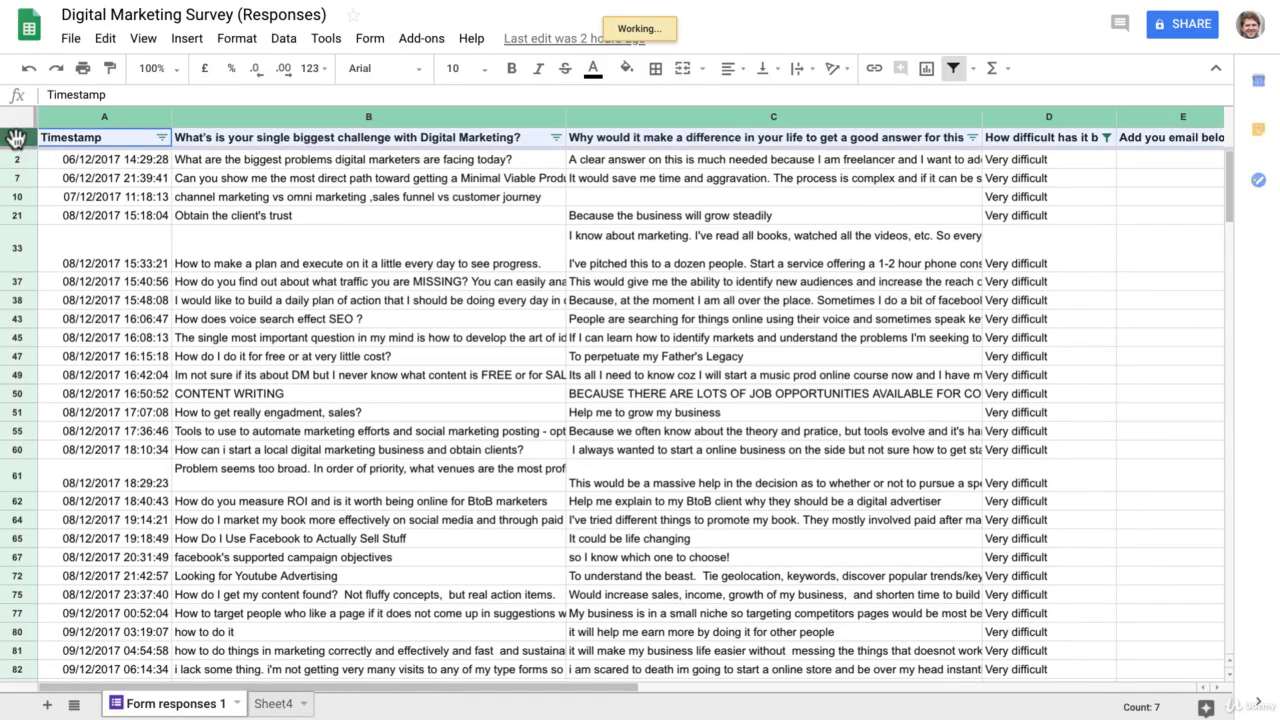
pyautogui.click(955, 70)
pyautogui.click(955, 70)
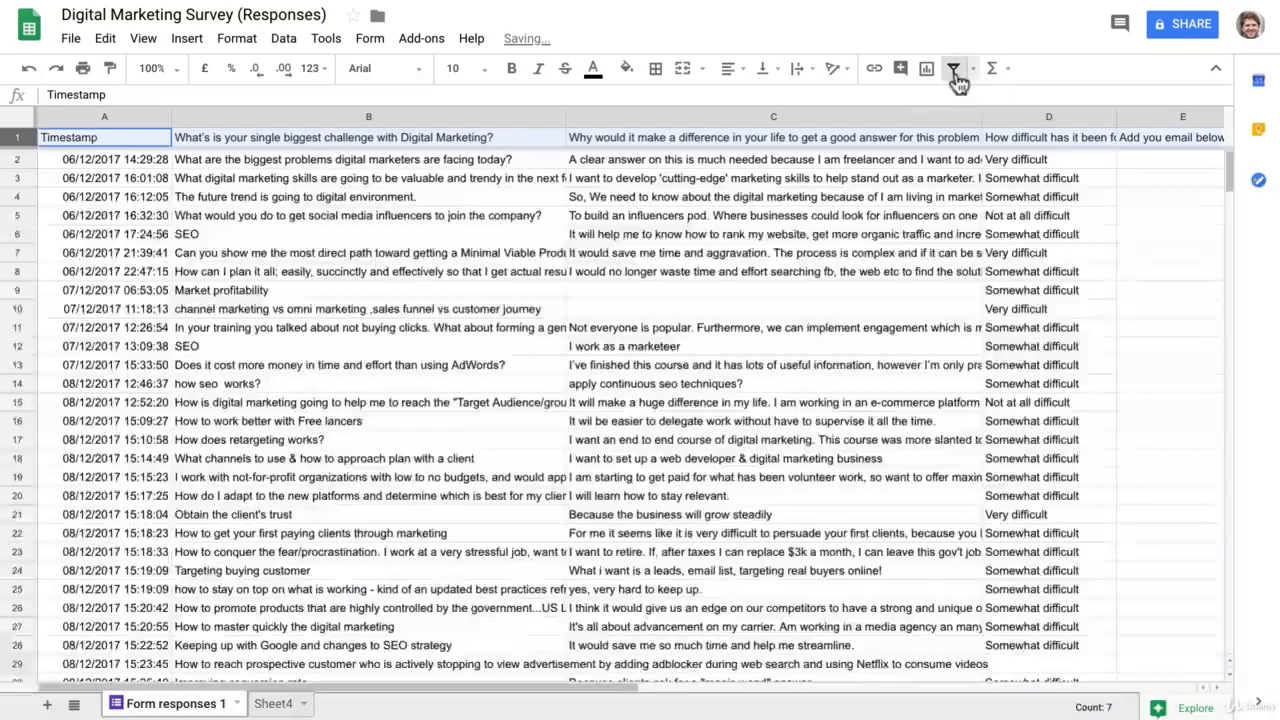
pyautogui.click(1132, 253)
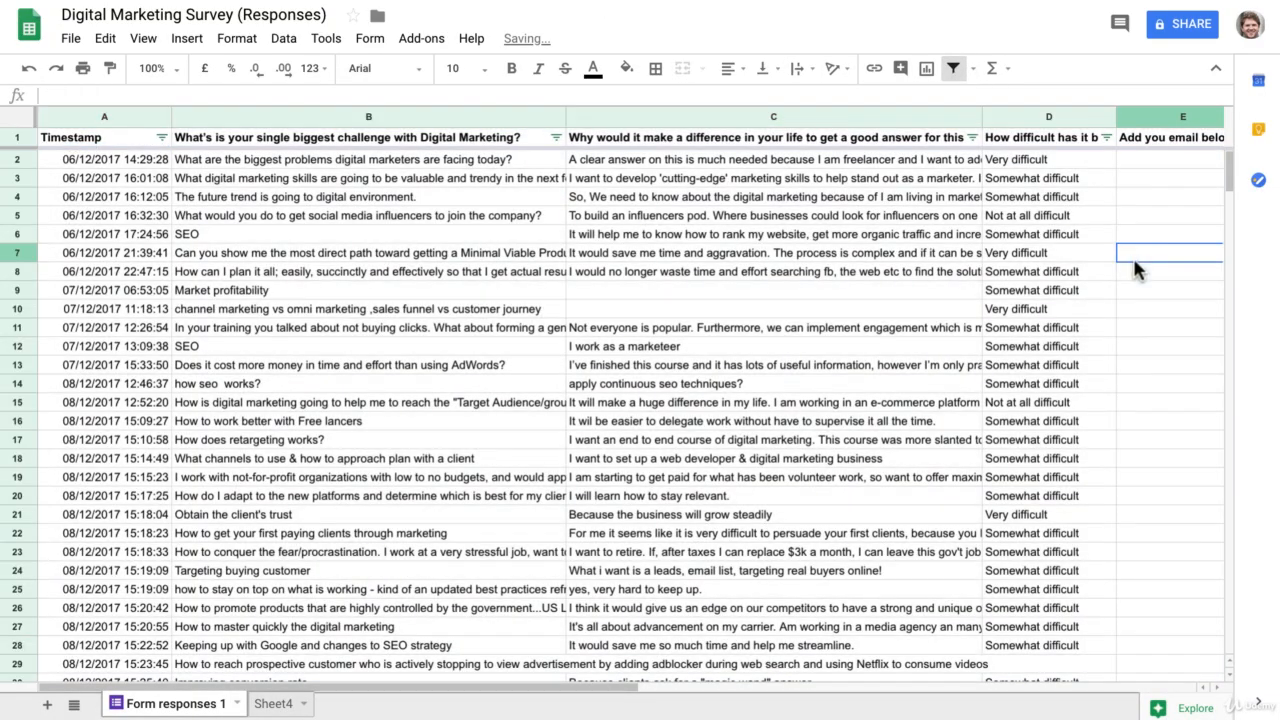
# Step: Filter the difficulty column to show only the "Very difficult" responses
pyautogui.click(1106, 137)
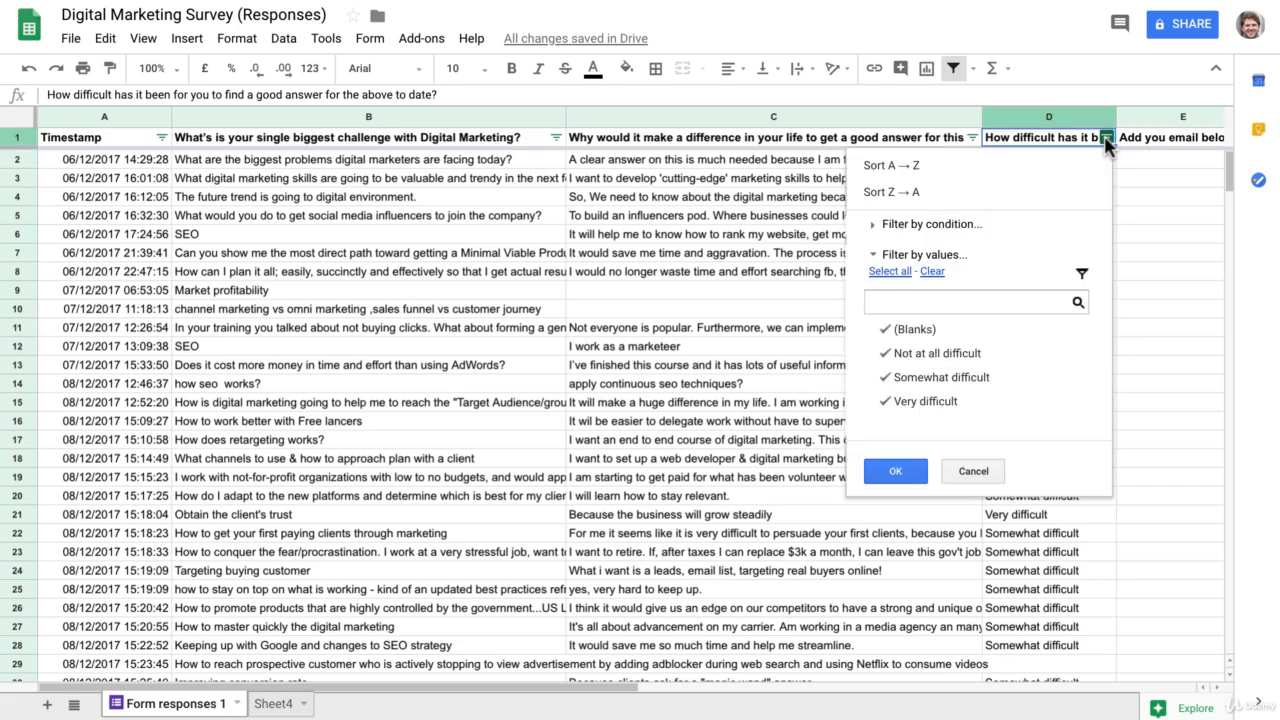
pyautogui.click(908, 276)
pyautogui.click(932, 272)
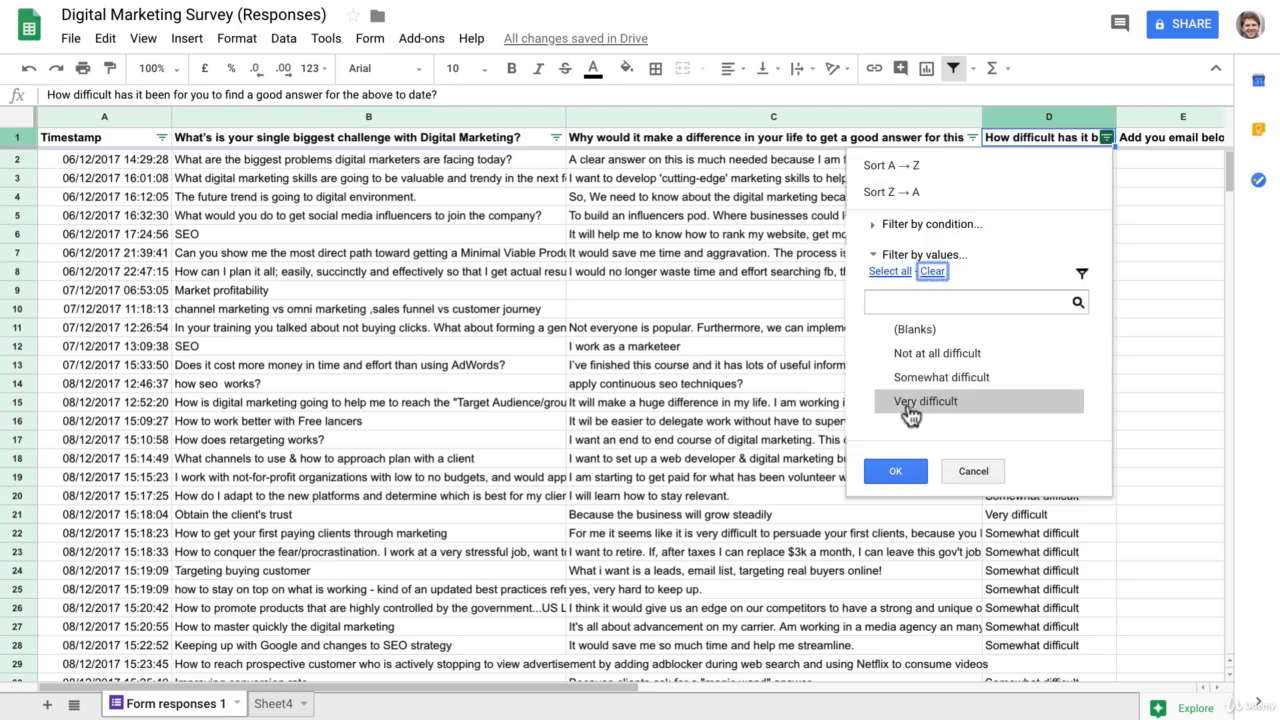
pyautogui.click(908, 401)
pyautogui.click(904, 470)
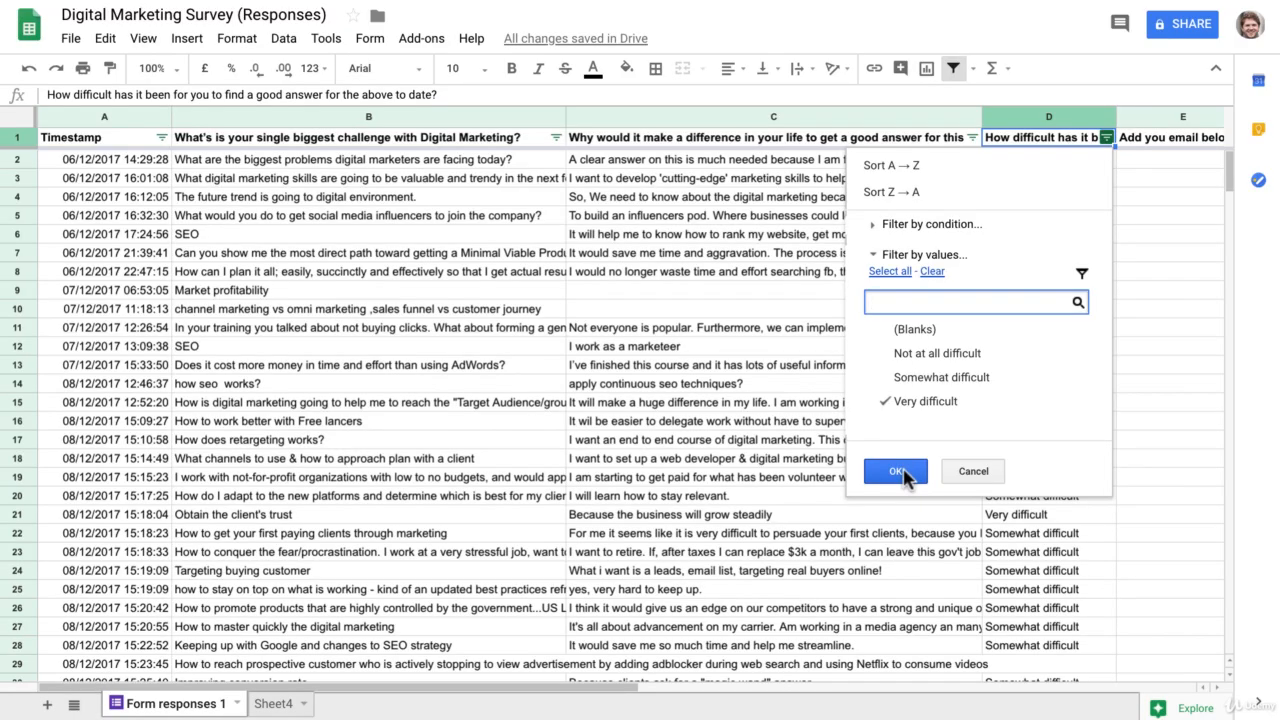
pyautogui.click(898, 471)
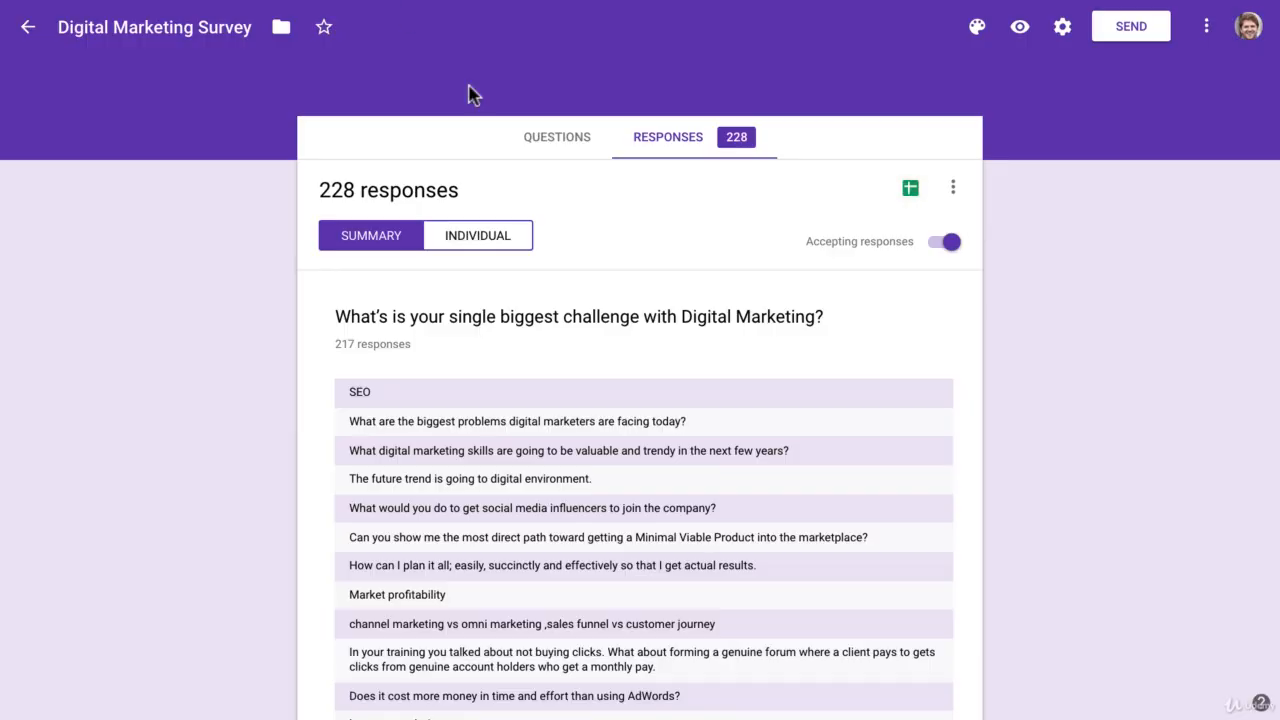
# Step: Look through the answers to the biggest challenge question in the Google Forms response summary
pyautogui.scroll(-10, 703, 386)
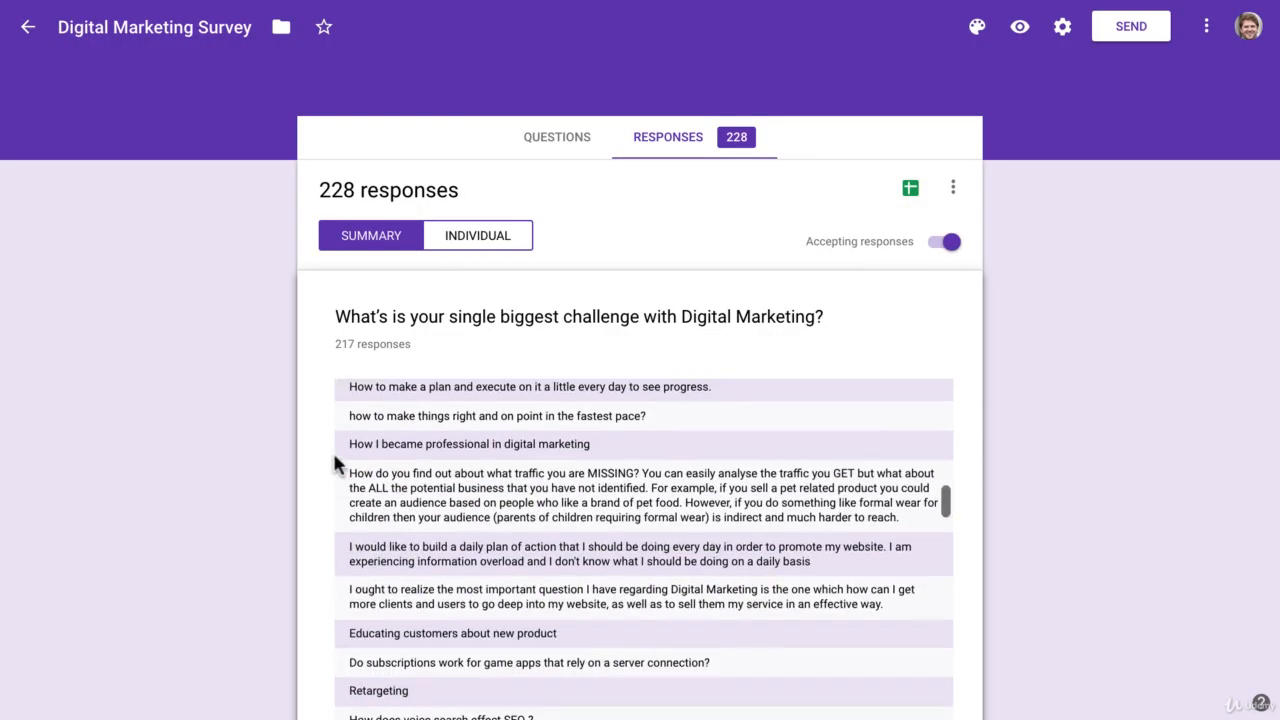
pyautogui.scroll(-12, 229, 463)
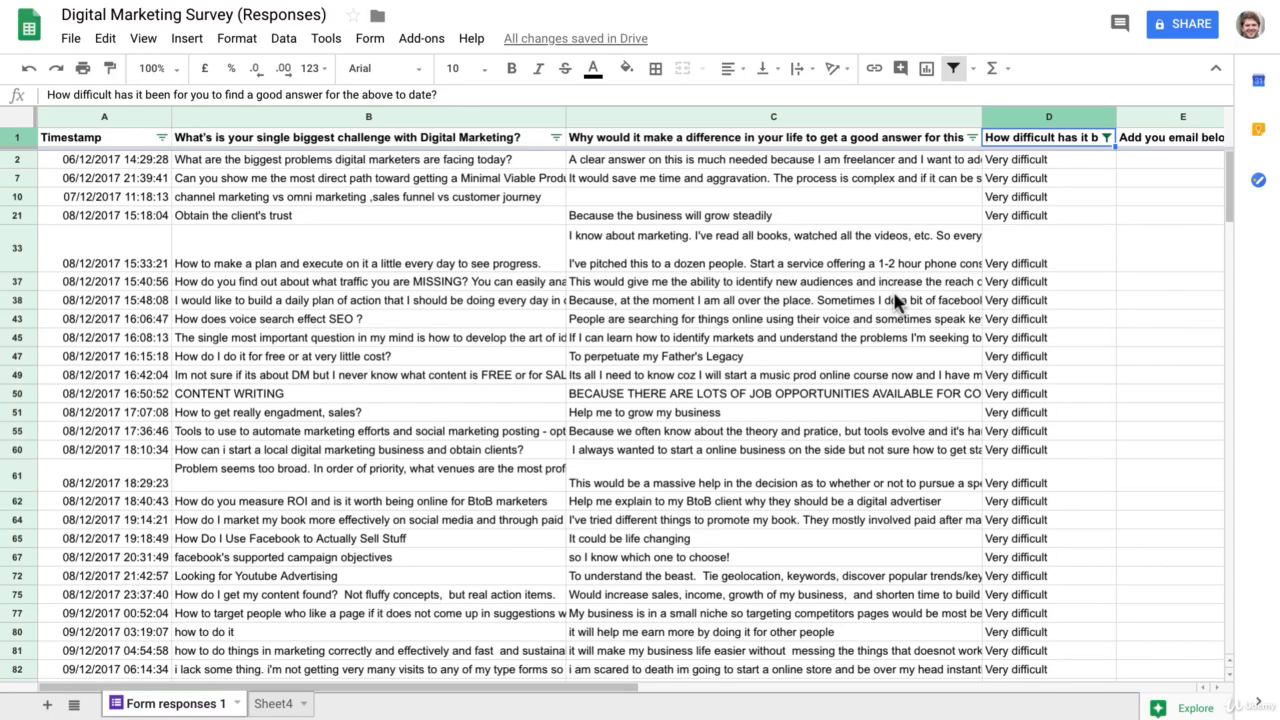
# Step: Add a new blank sheet to the responses spreadsheet
pyautogui.click(274, 704)
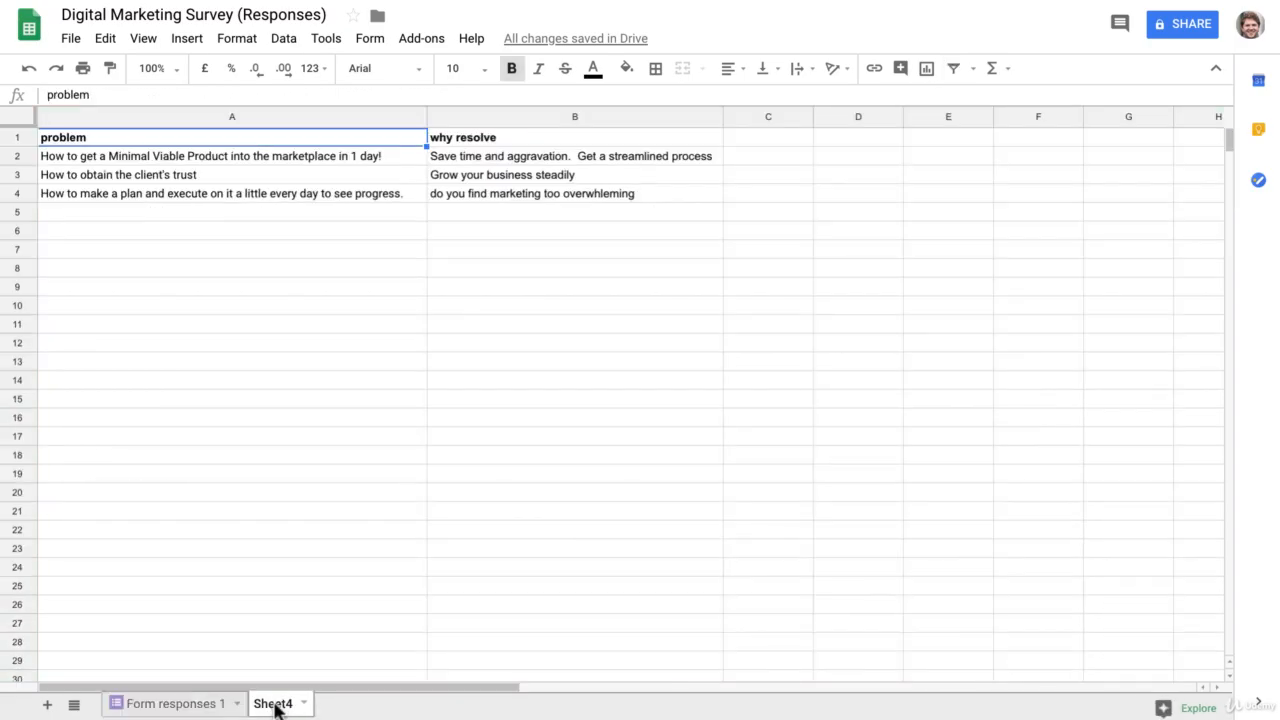
pyautogui.click(47, 707)
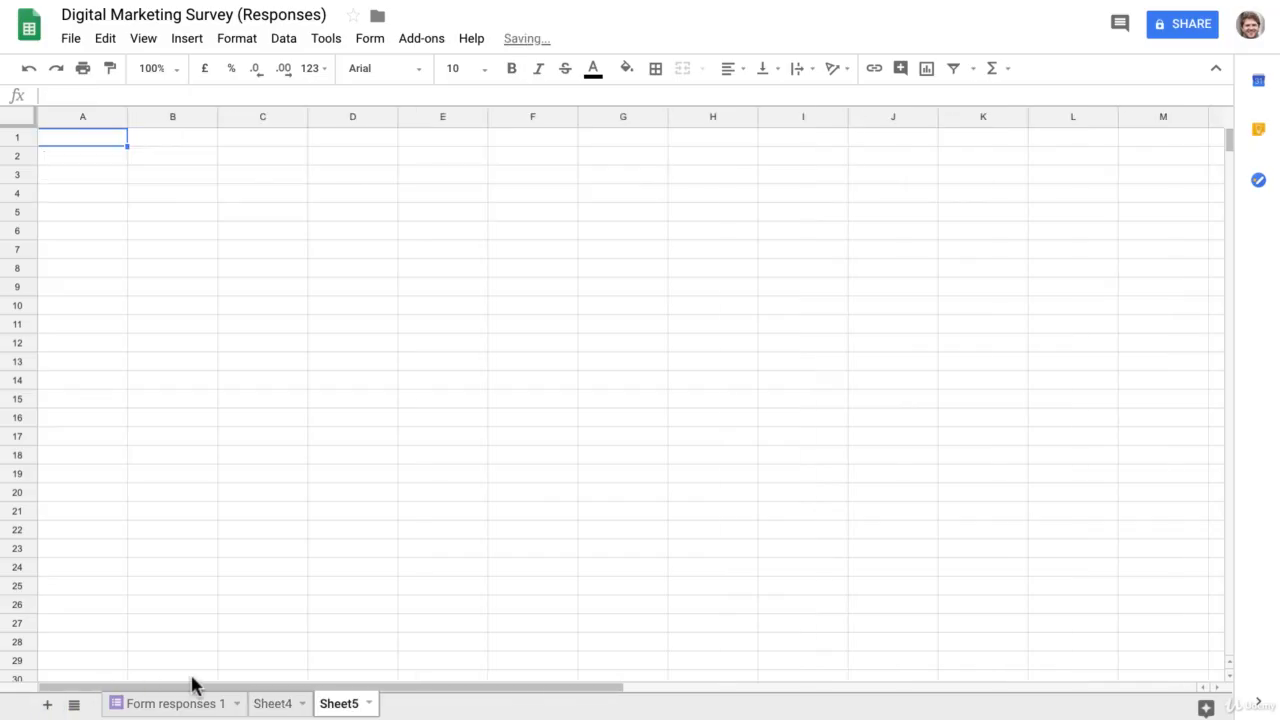
pyautogui.click(368, 704)
pyautogui.click(112, 176)
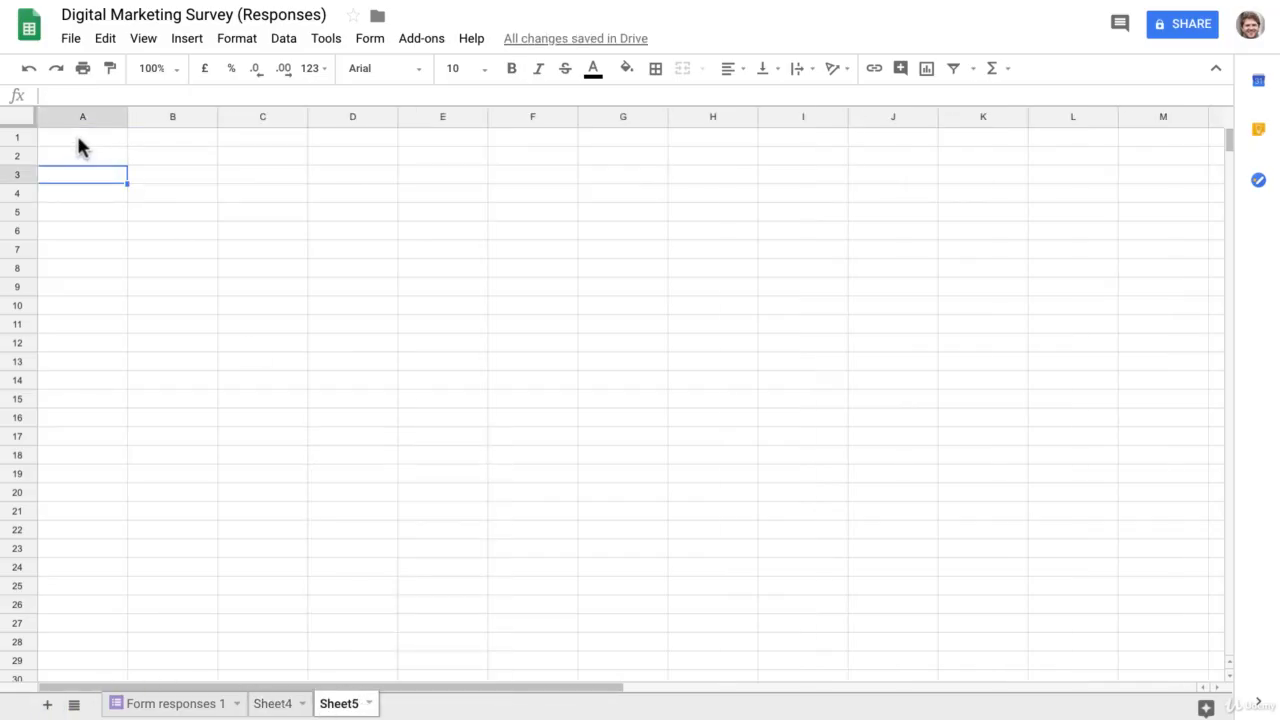
# Step: Enter the headers "problem" in A1 and "why resolve?" in B1 of the new sheet
pyautogui.click(79, 139)
pyautogui.write('proble')
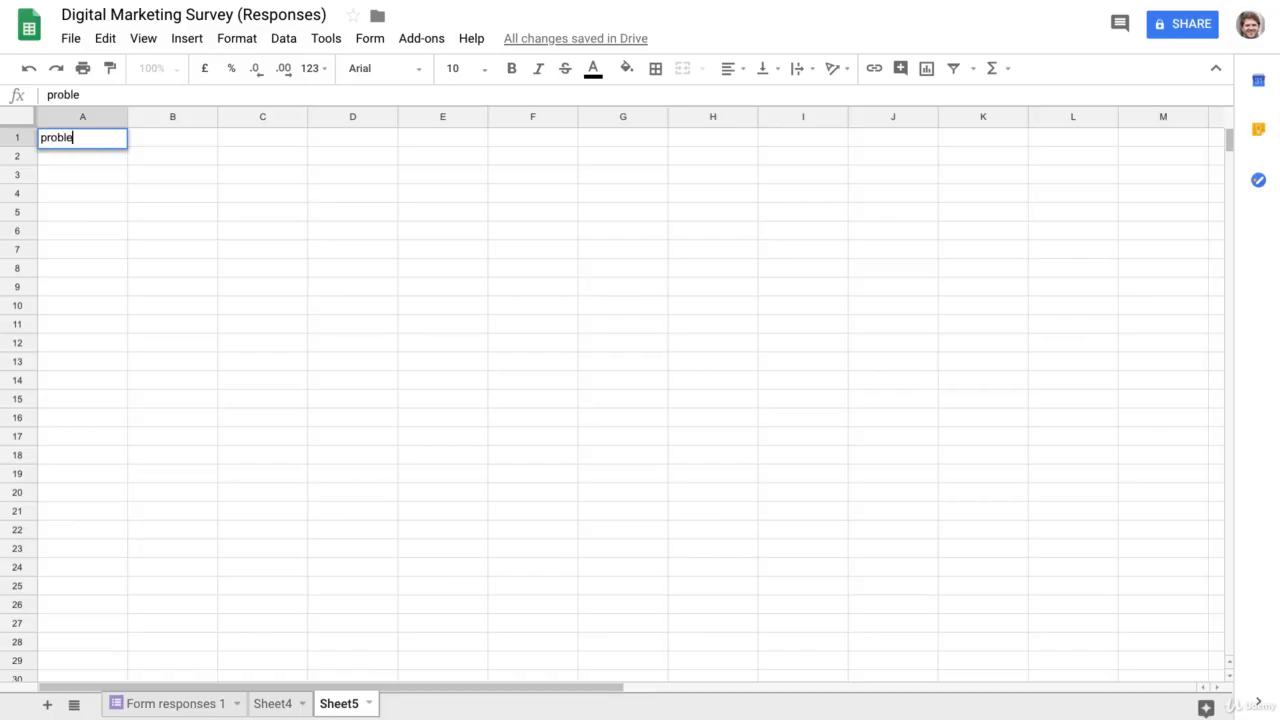
pyautogui.write('m')
pyautogui.press('Return')
pyautogui.hscroll(2, 205, 150)
pyautogui.click(198, 139)
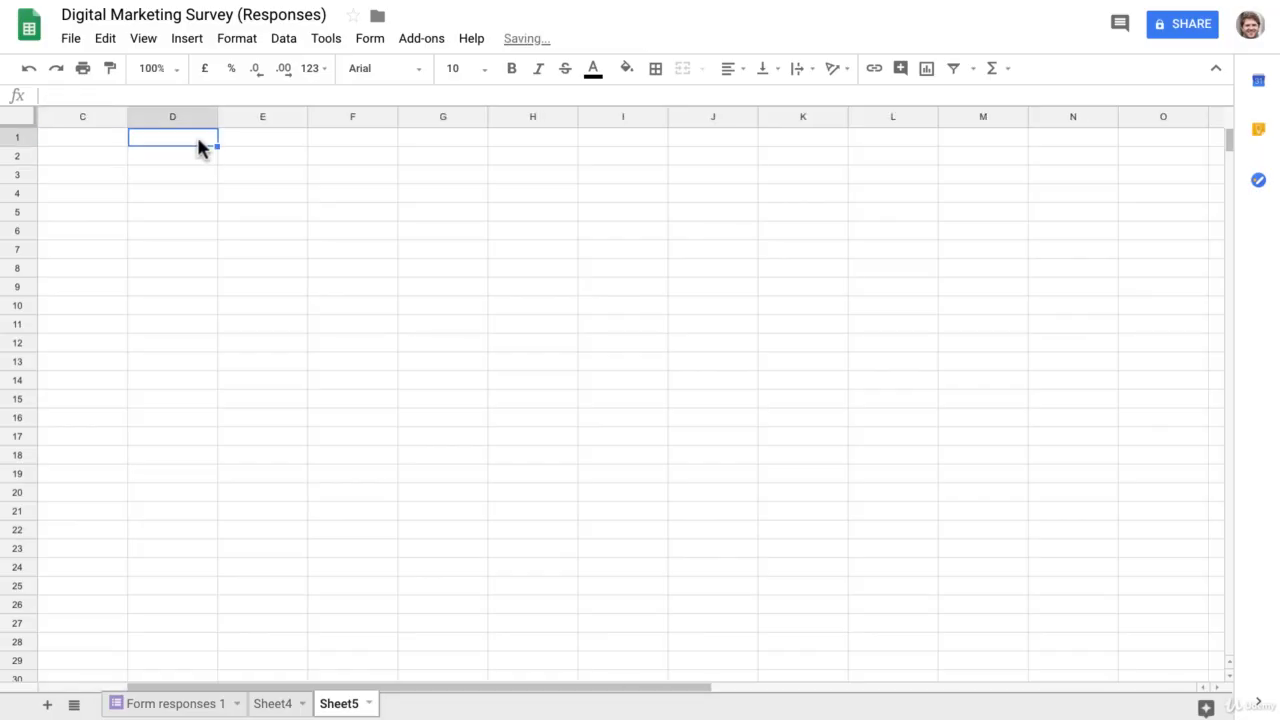
pyautogui.moveTo(440, 686); pyautogui.dragTo(314, 697)
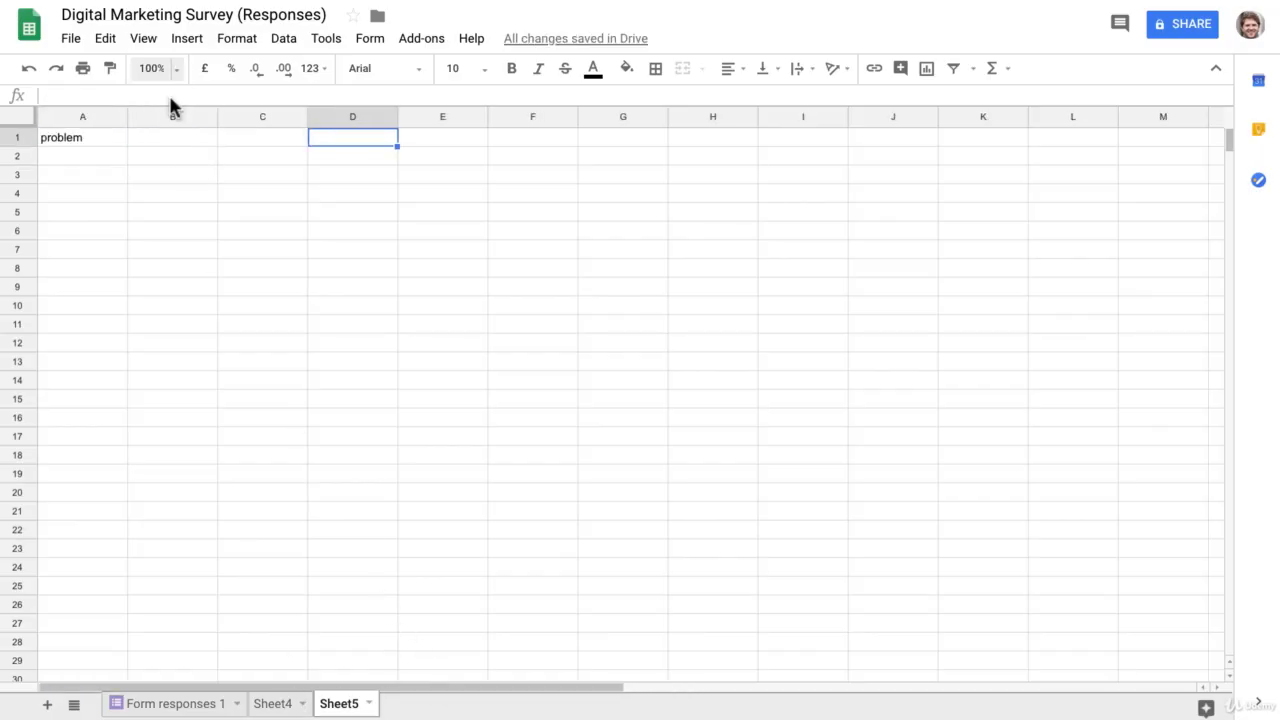
pyautogui.click(156, 150)
pyautogui.write('why r')
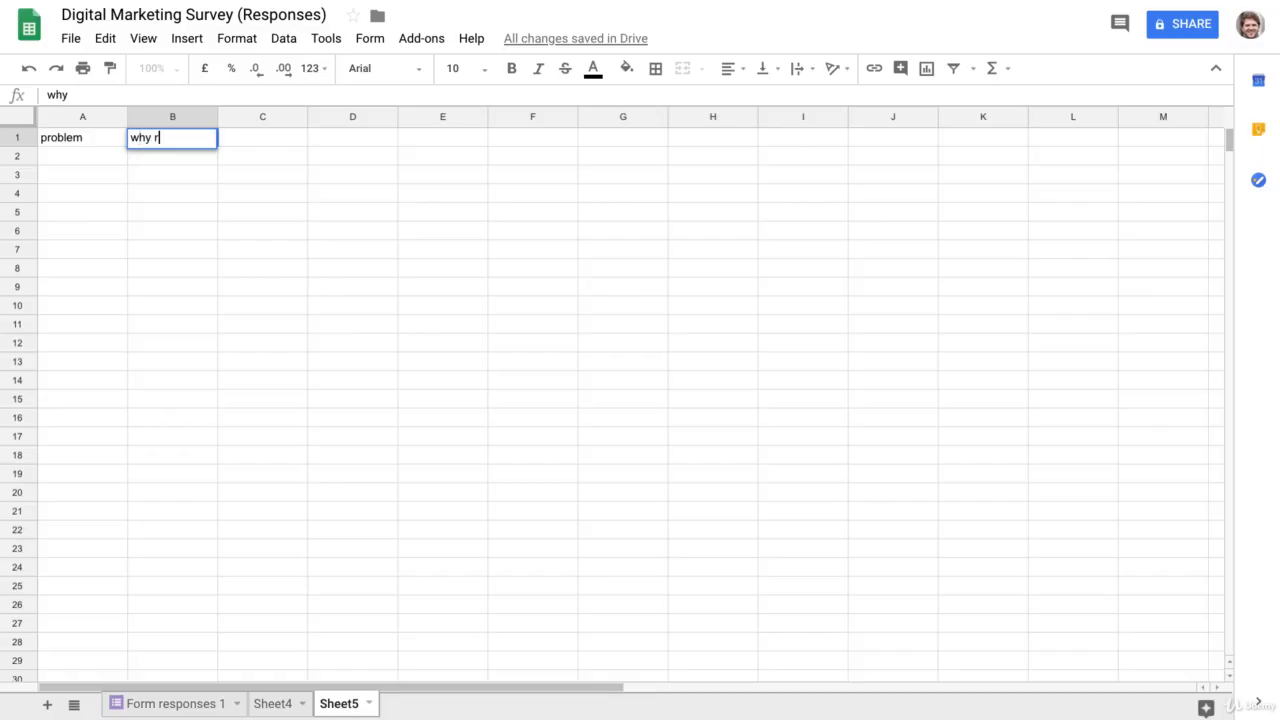
pyautogui.write('esolve?')
pyautogui.click(196, 210)
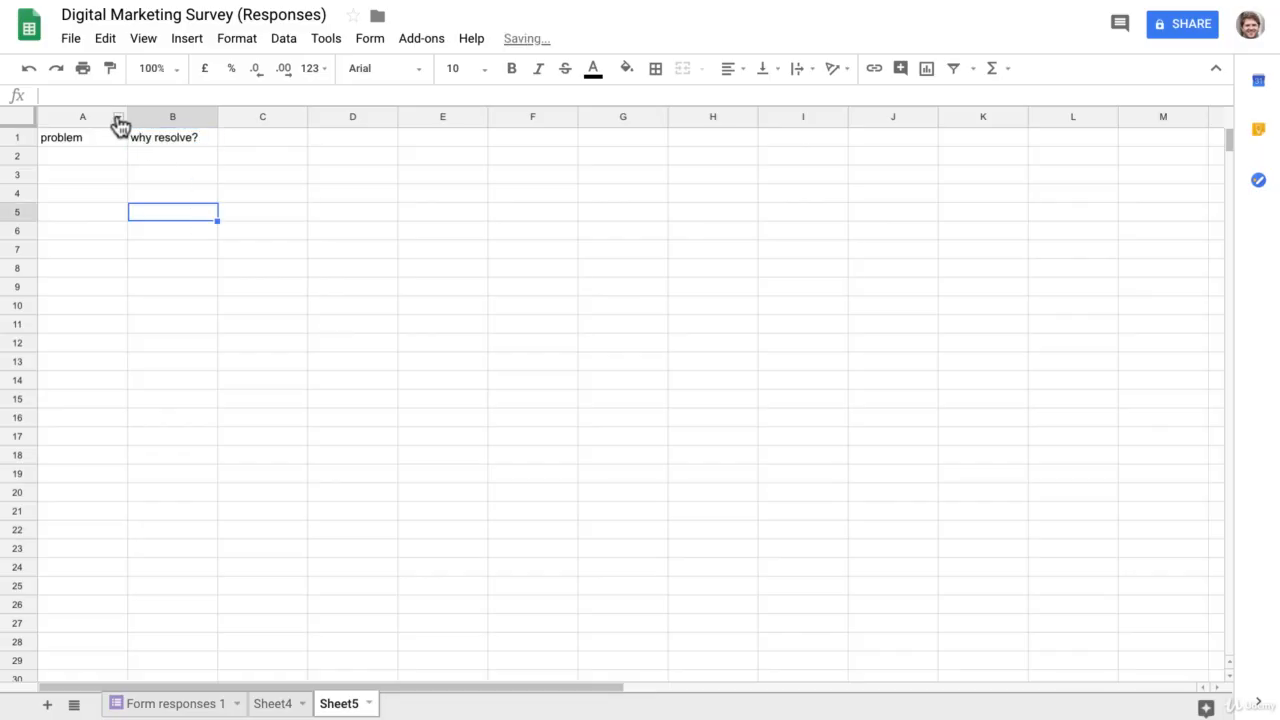
# Step: Widen columns A and B of the new sheet to make room for full-sentence entries
pyautogui.moveTo(128, 116); pyautogui.dragTo(213, 116)
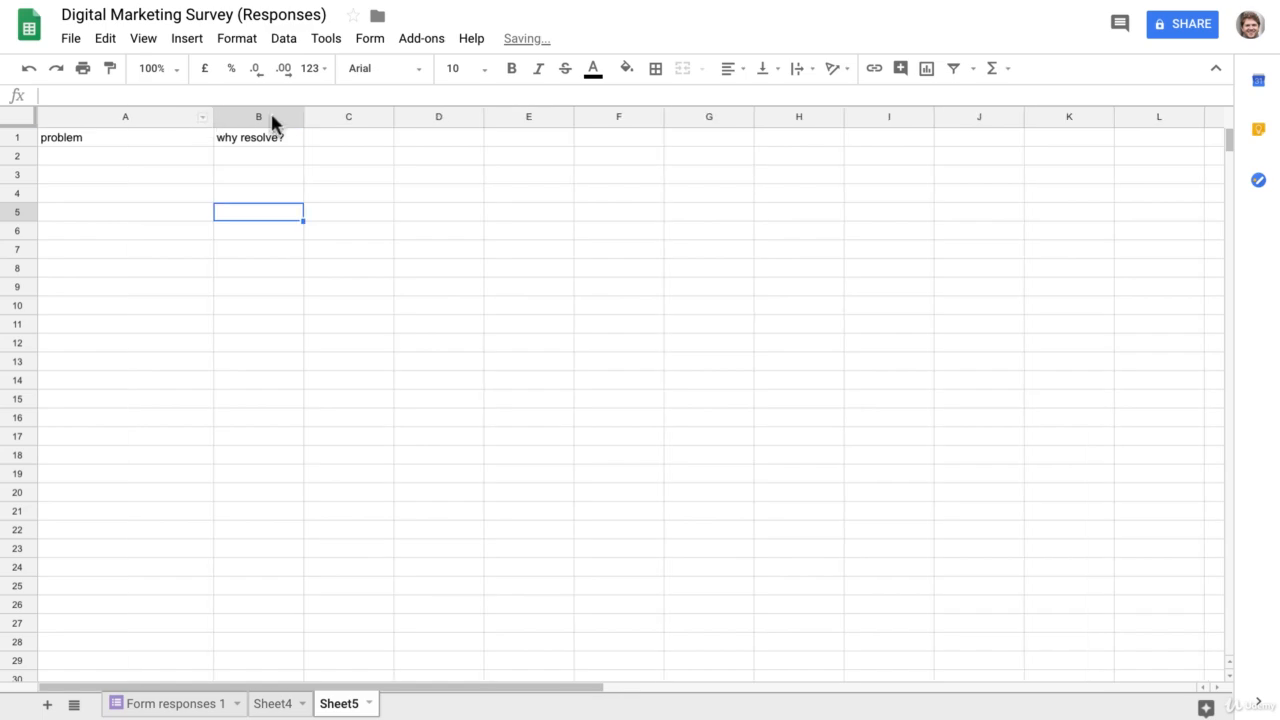
pyautogui.moveTo(304, 116); pyautogui.dragTo(538, 117)
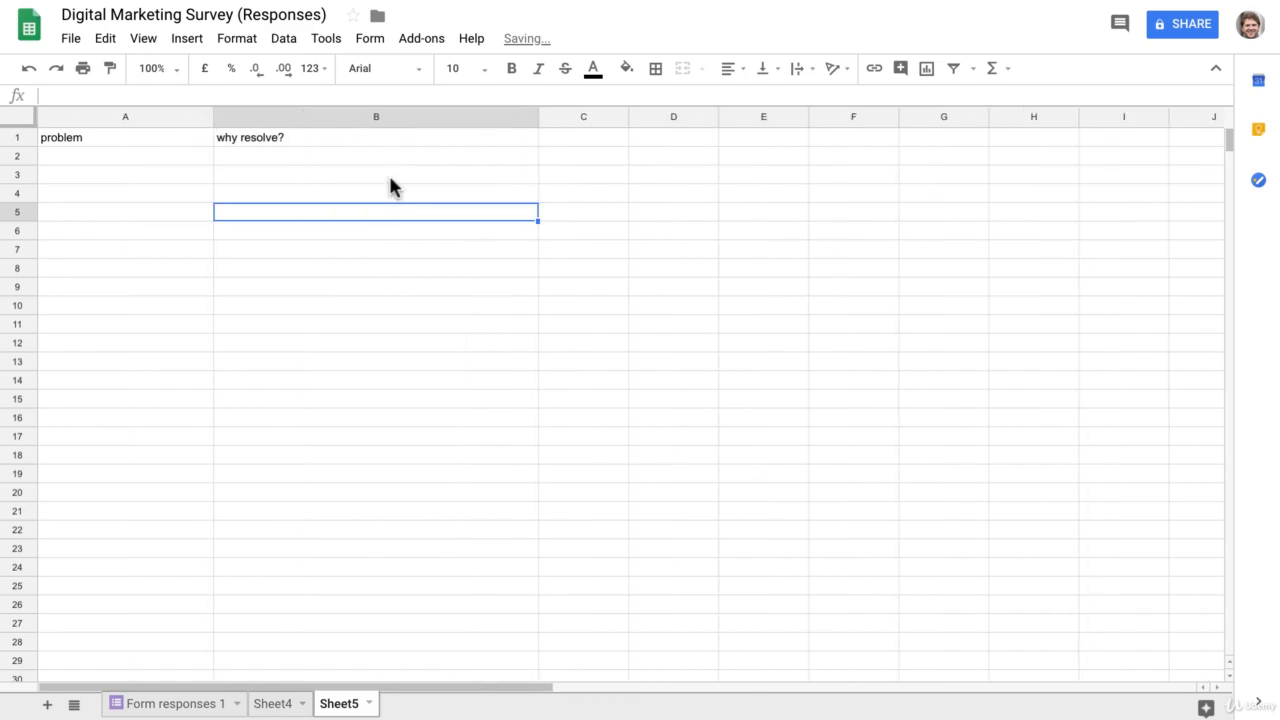
pyautogui.click(391, 189)
pyautogui.click(172, 155)
pyautogui.moveTo(212, 117); pyautogui.dragTo(266, 117)
pyautogui.click(327, 155)
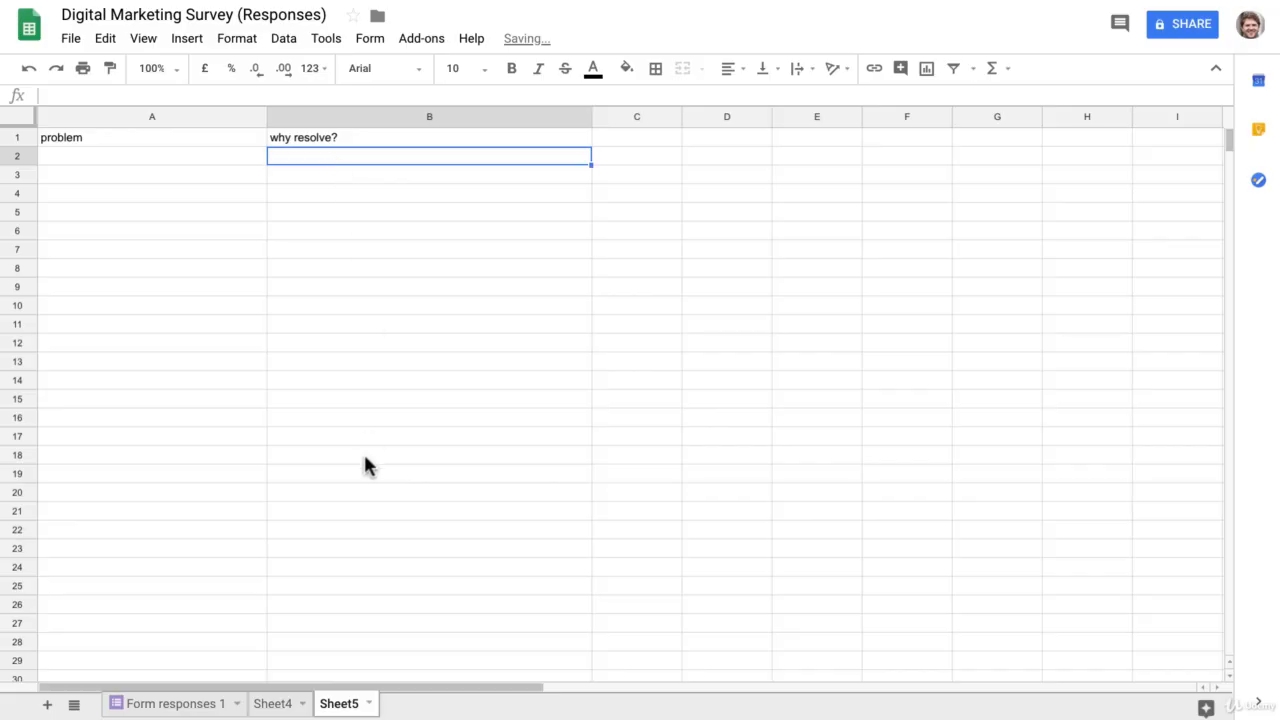
# Step: Copy the phrase "getting a Minimal Viable Product into the marketplace" from the biggest challenge answer in row 7 of Form responses 1
pyautogui.click(193, 705)
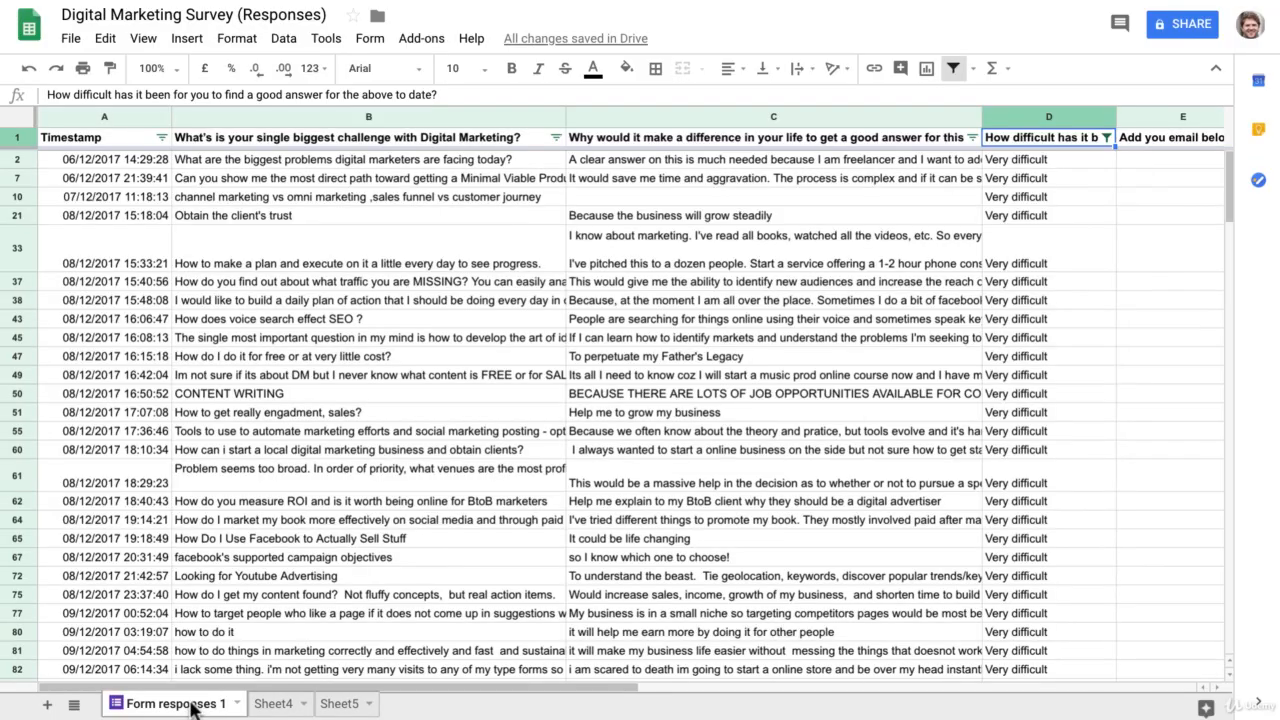
pyautogui.click(436, 138)
pyautogui.click(740, 117)
pyautogui.click(462, 215)
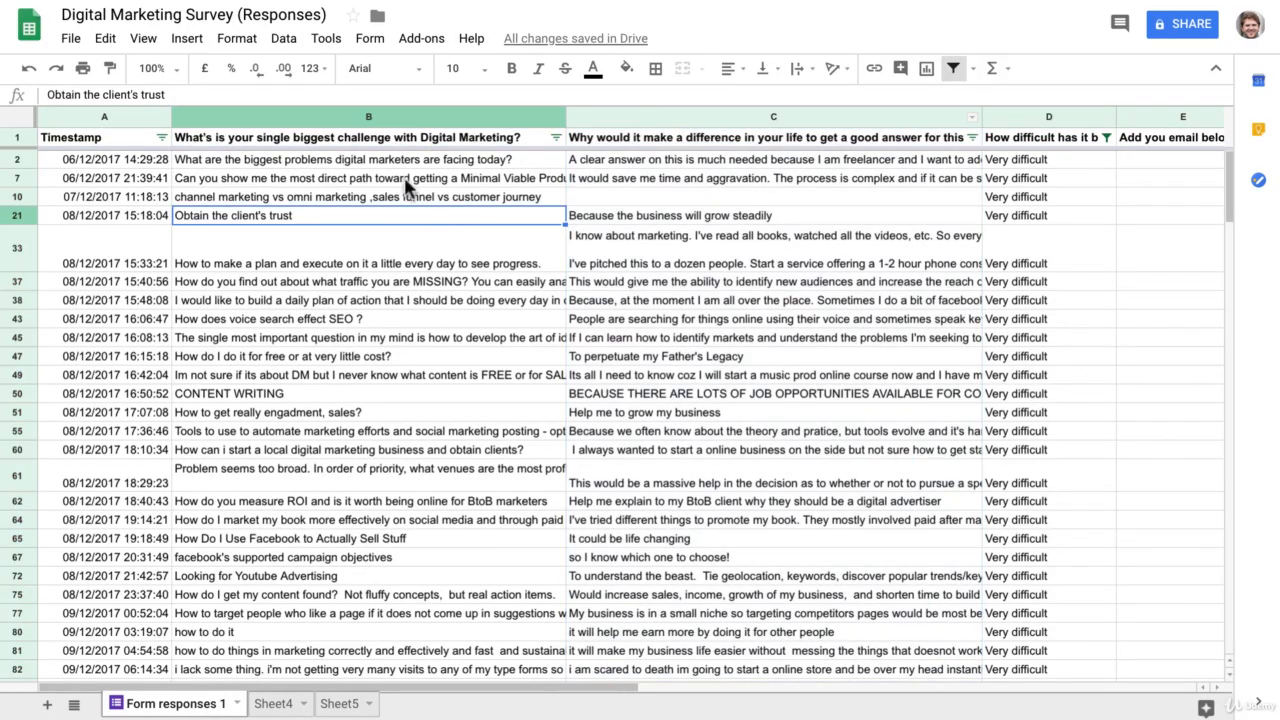
pyautogui.click(382, 164)
pyautogui.click(377, 181)
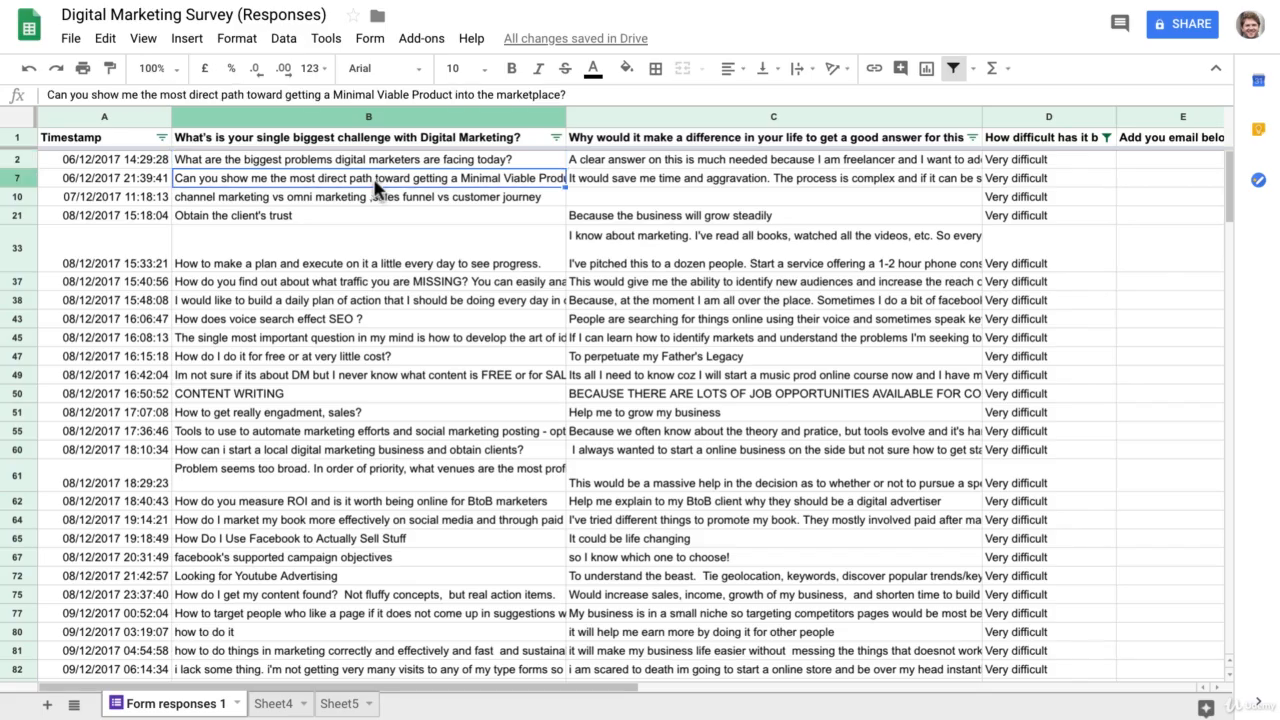
pyautogui.click(330, 162)
pyautogui.click(333, 180)
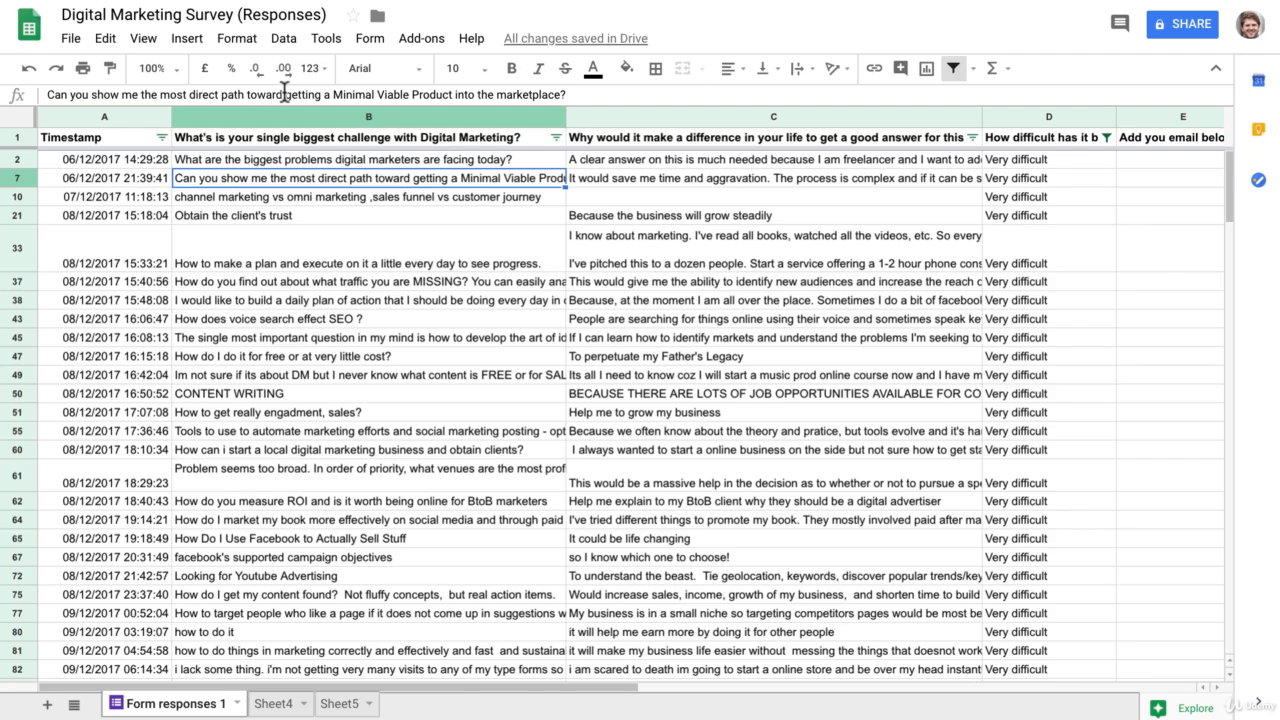
pyautogui.click(188, 94)
pyautogui.moveTo(188, 94); pyautogui.dragTo(570, 94)
pyautogui.click(529, 94)
pyautogui.moveTo(287, 94); pyautogui.dragTo(562, 94)
pyautogui.hotkey('ctrl', 'c')
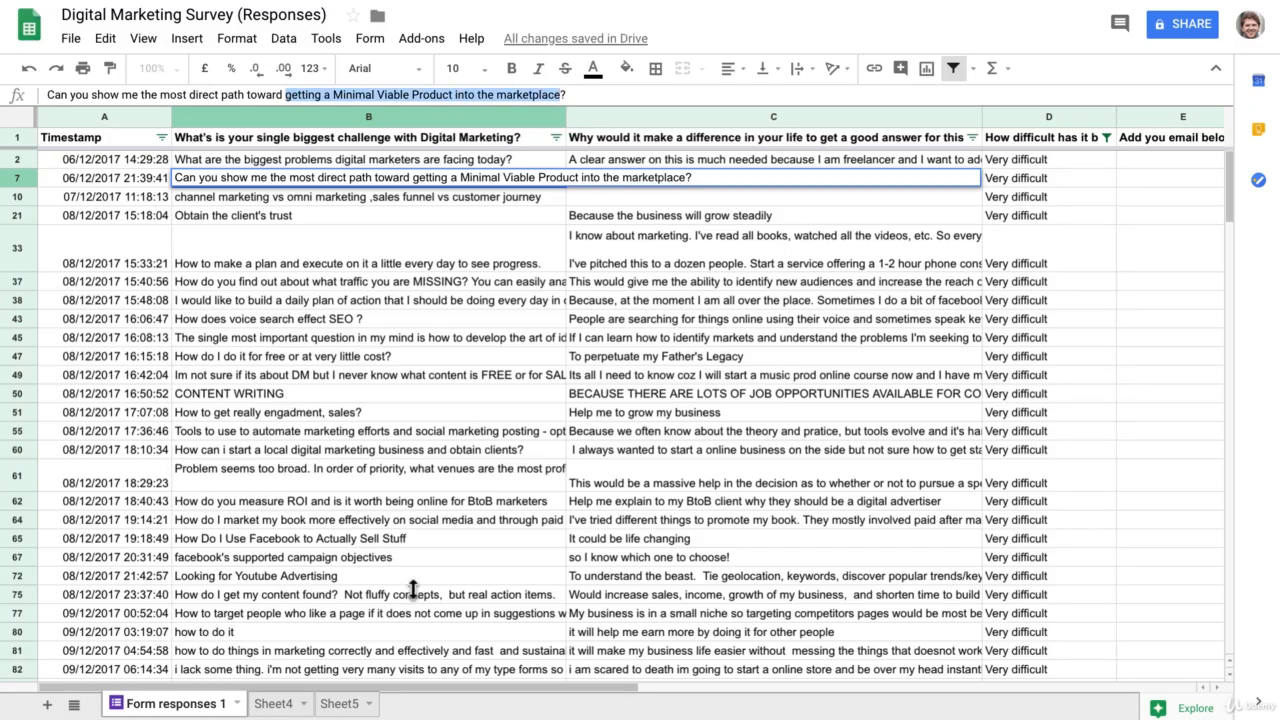
# Step: Delete Sheet4 from the spreadsheet and confirm the deletion
pyautogui.click(280, 703)
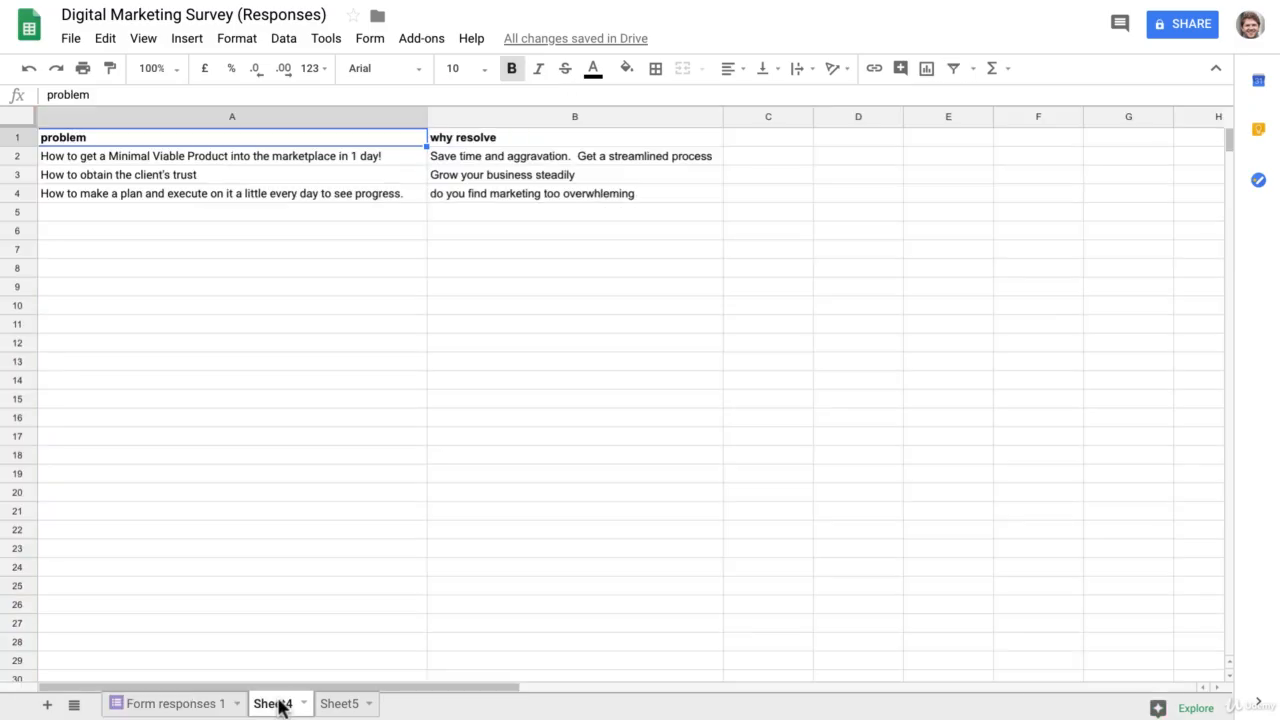
pyautogui.click(352, 703)
pyautogui.click(300, 704)
pyautogui.rightClick(303, 703)
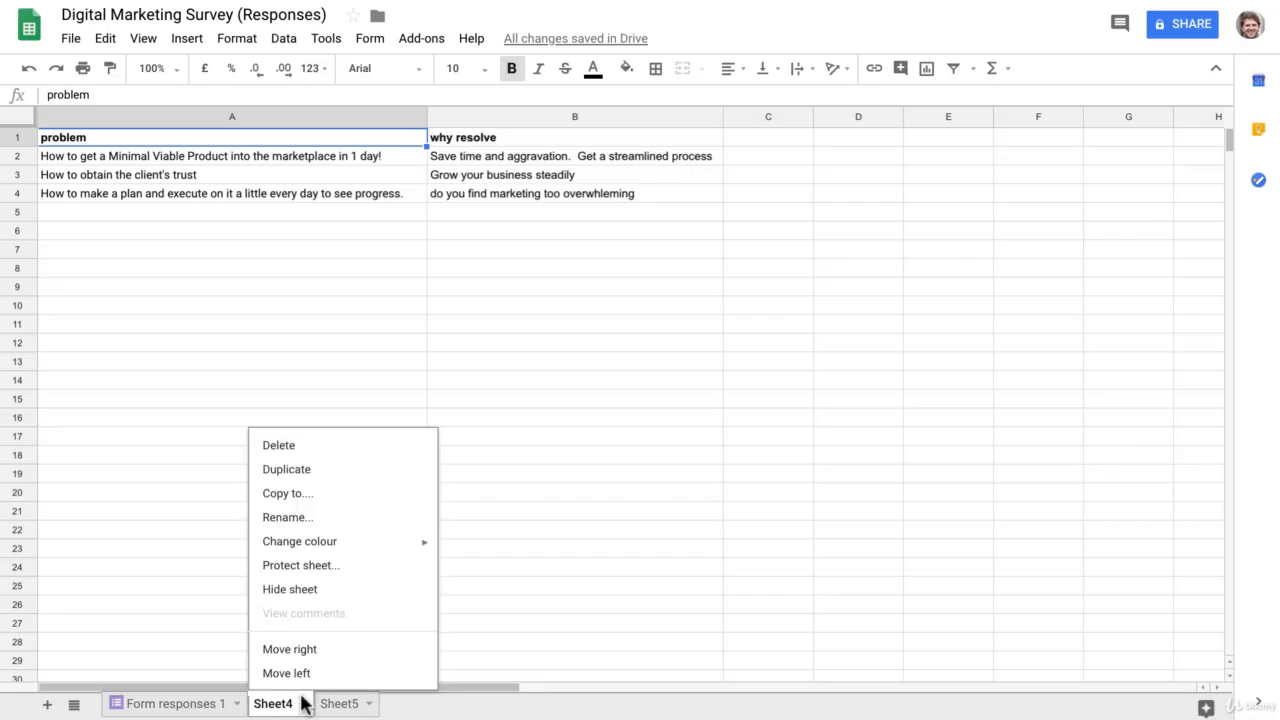
pyautogui.click(280, 443)
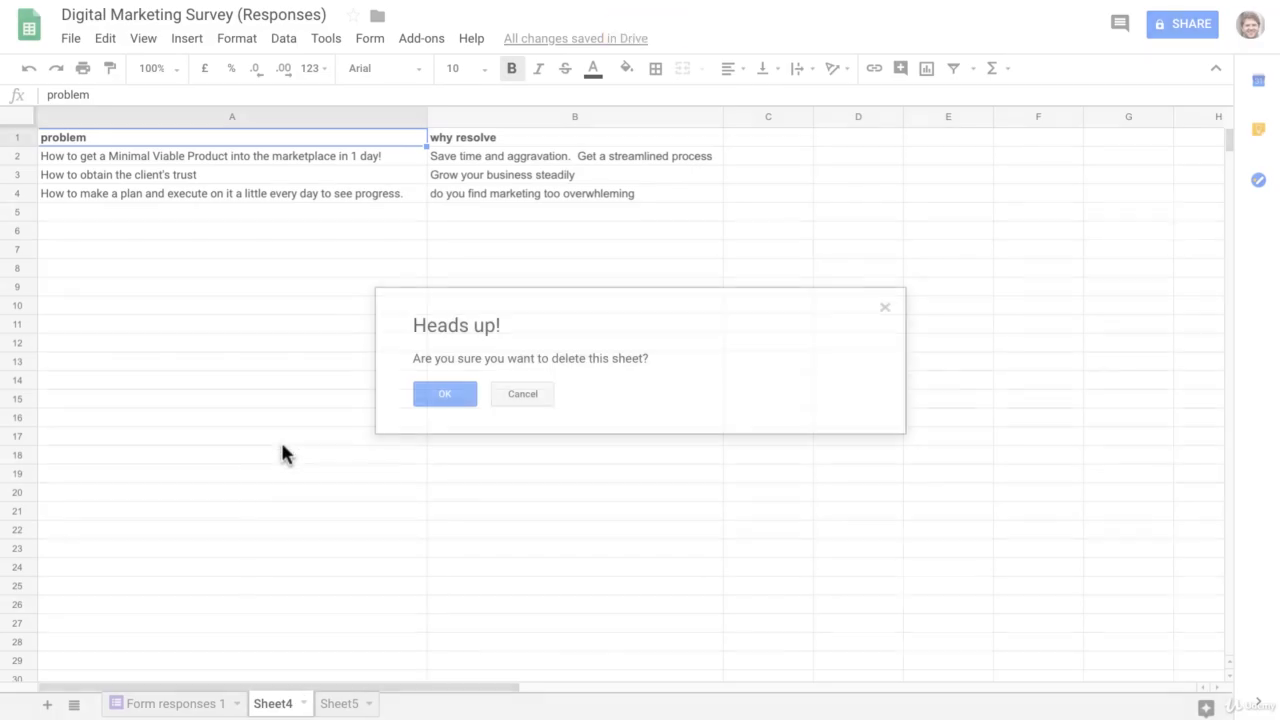
pyautogui.click(445, 393)
pyautogui.click(270, 703)
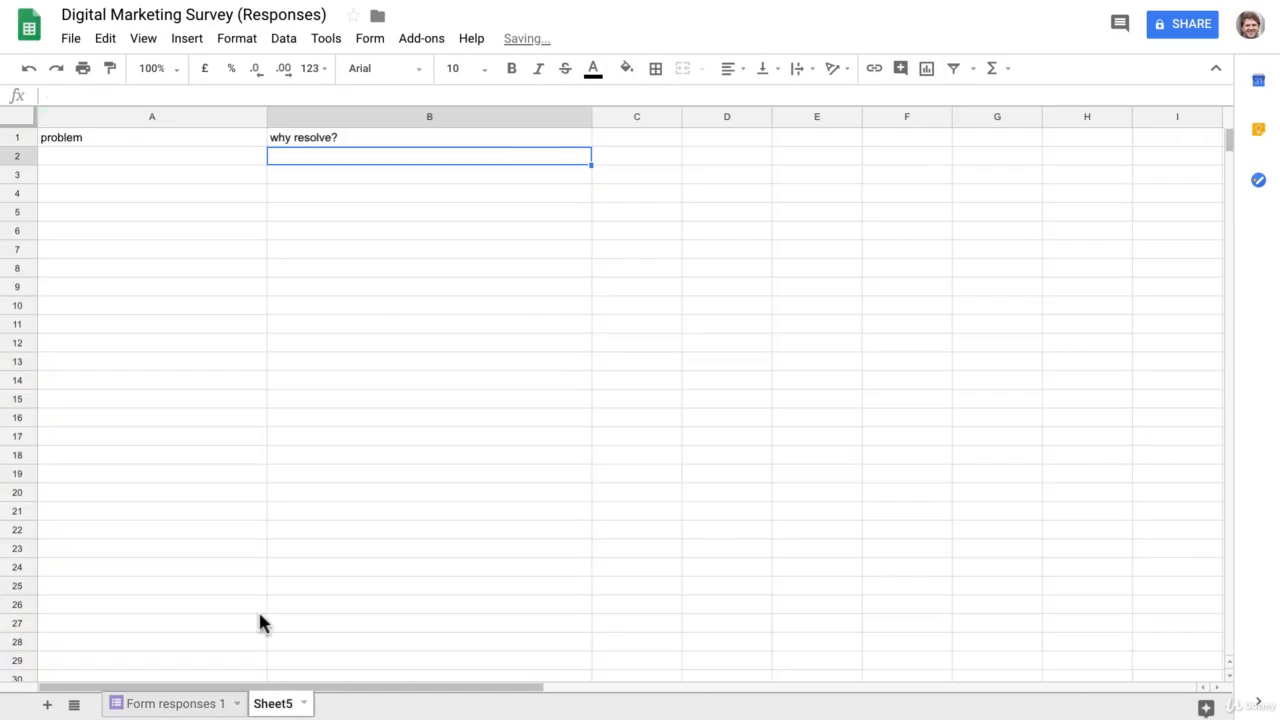
# Step: Paste the copied phrase into A2 of Sheet5 and reword it as "How to get a Minimal Viable Product into the marketplace"
pyautogui.click(88, 156)
pyautogui.click(91, 95)
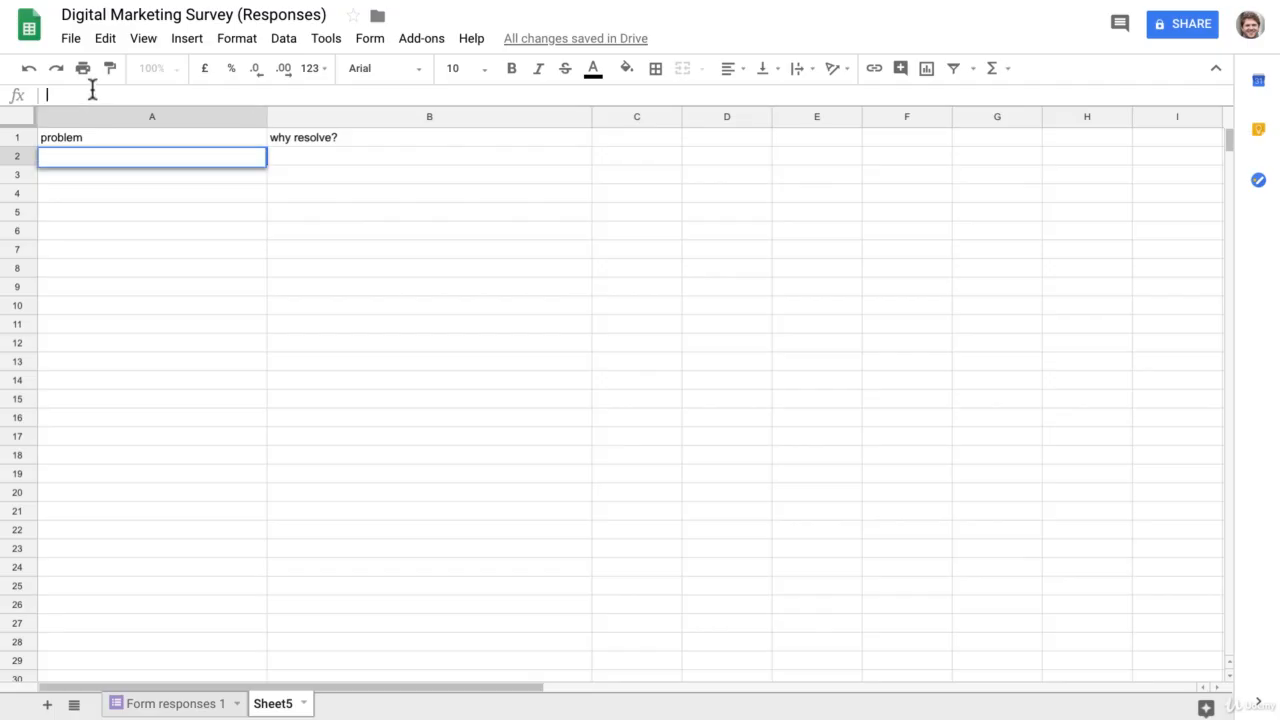
pyautogui.hotkey('ctrl', 'v')
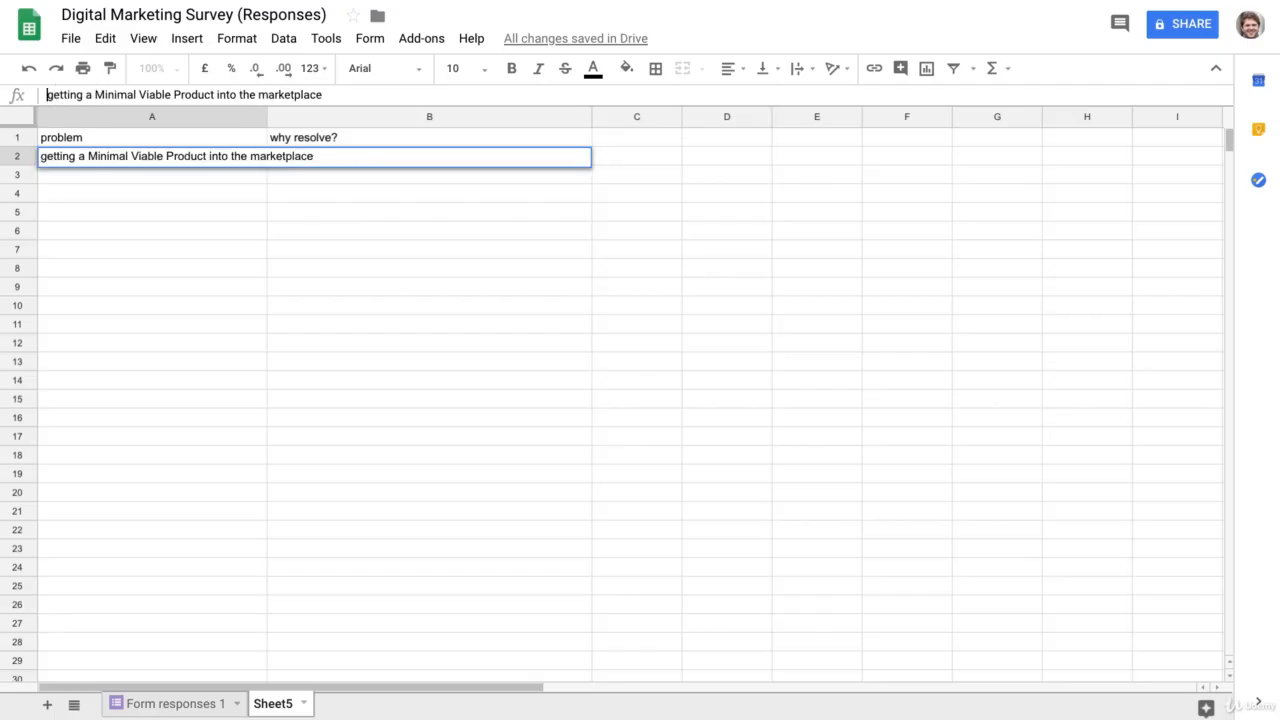
pyautogui.click(46, 94)
pyautogui.write('How to')
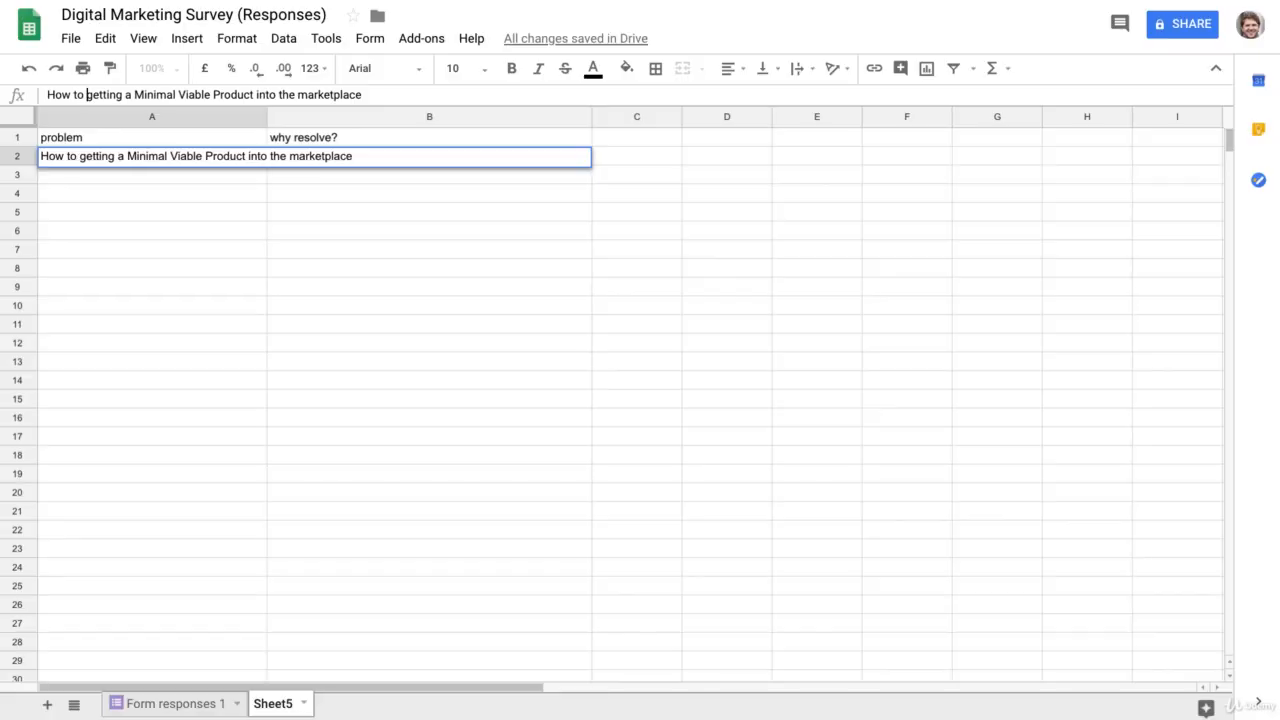
pyautogui.moveTo(122, 94); pyautogui.dragTo(108, 94)
pyautogui.press('BackSpace')
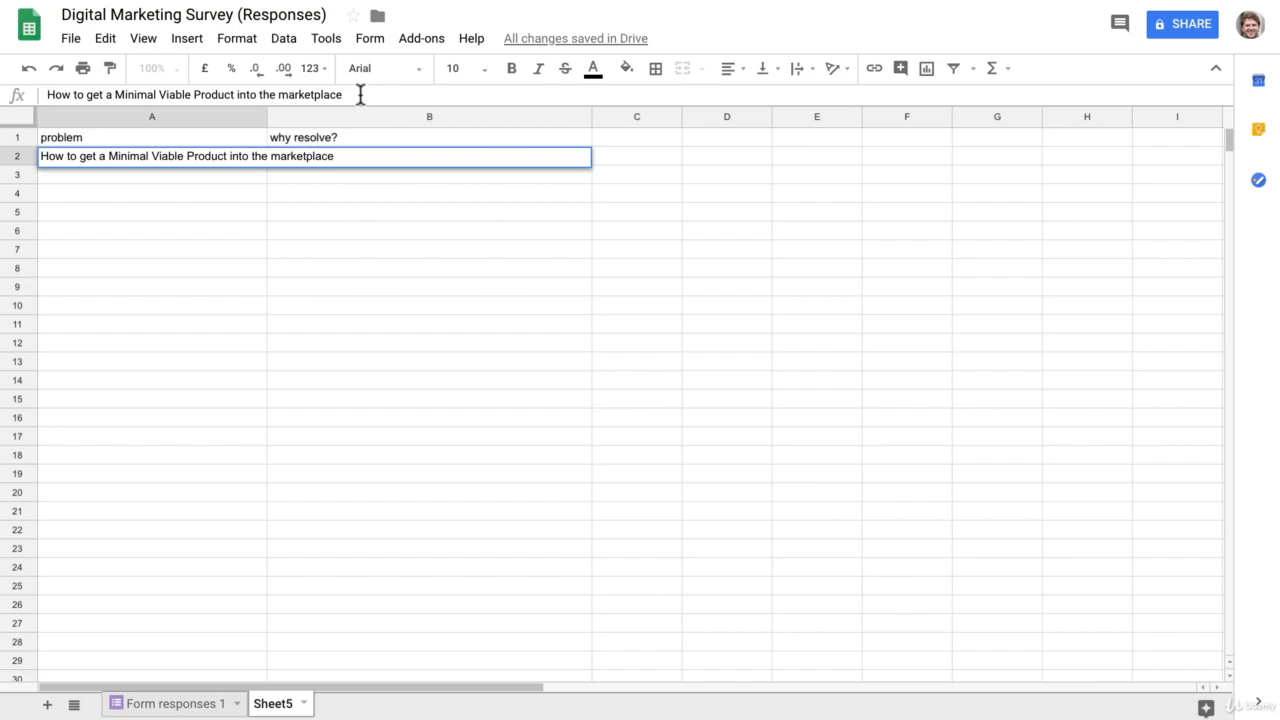
pyautogui.click(147, 160)
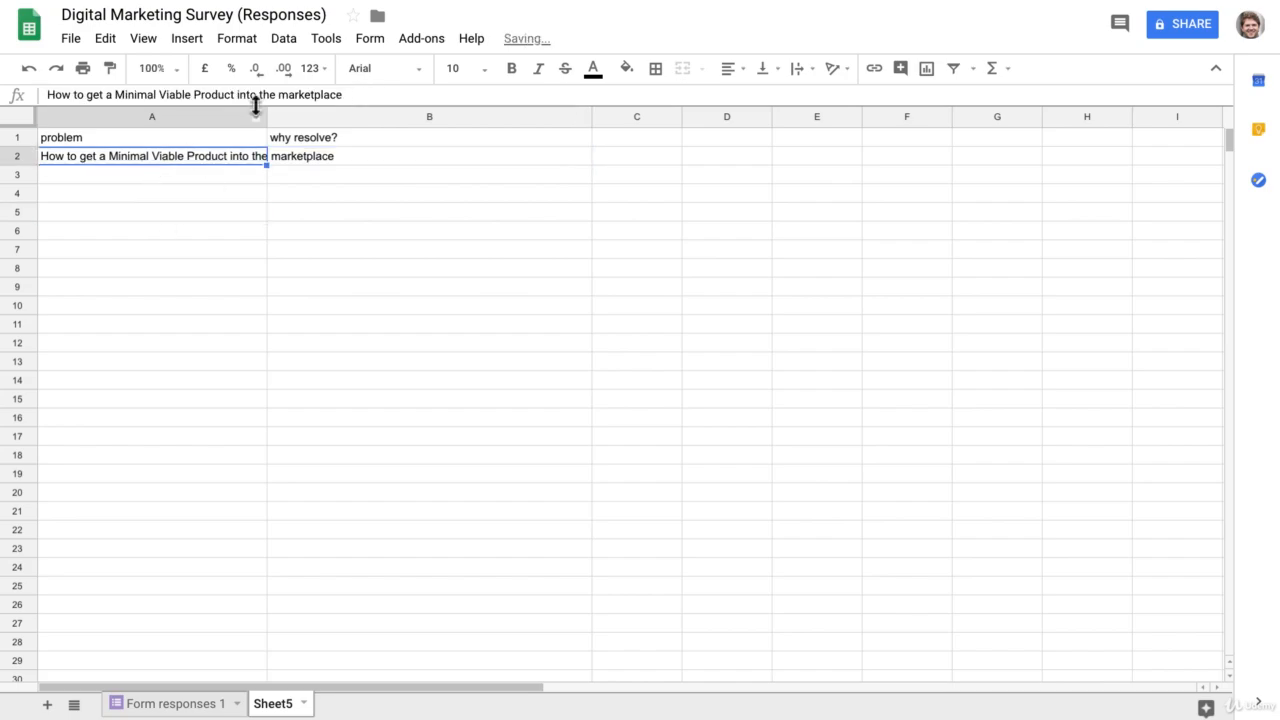
# Step: Append "in 1 day" to the problem in A2 and widen column A to fit the whole sentence
pyautogui.moveTo(267, 117); pyautogui.dragTo(357, 120)
pyautogui.click(255, 230)
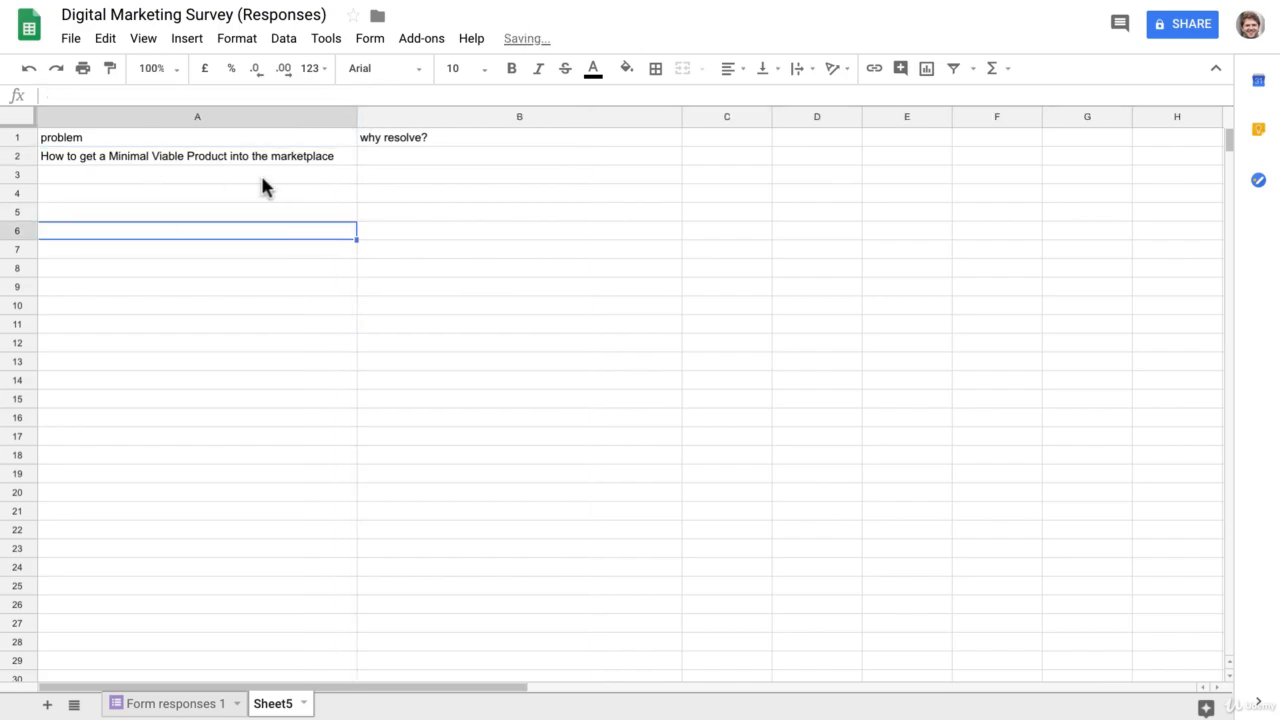
pyautogui.click(251, 163)
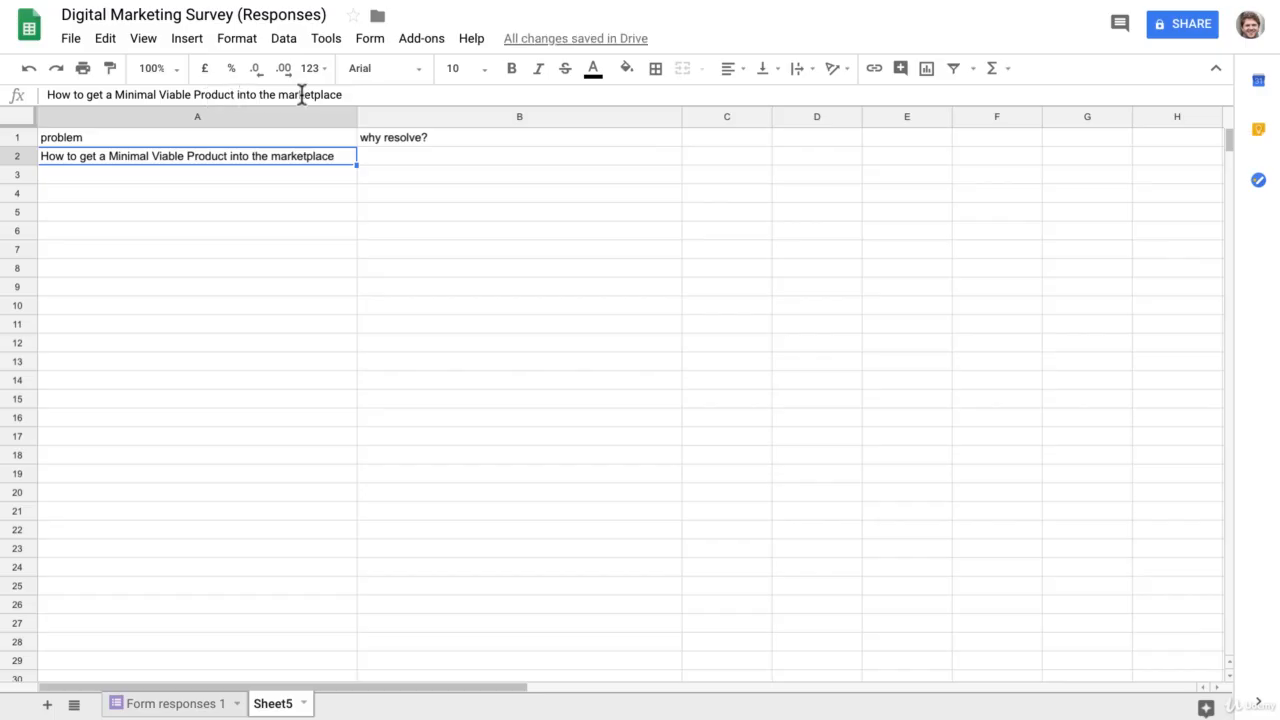
pyautogui.click(361, 95)
pyautogui.write('in')
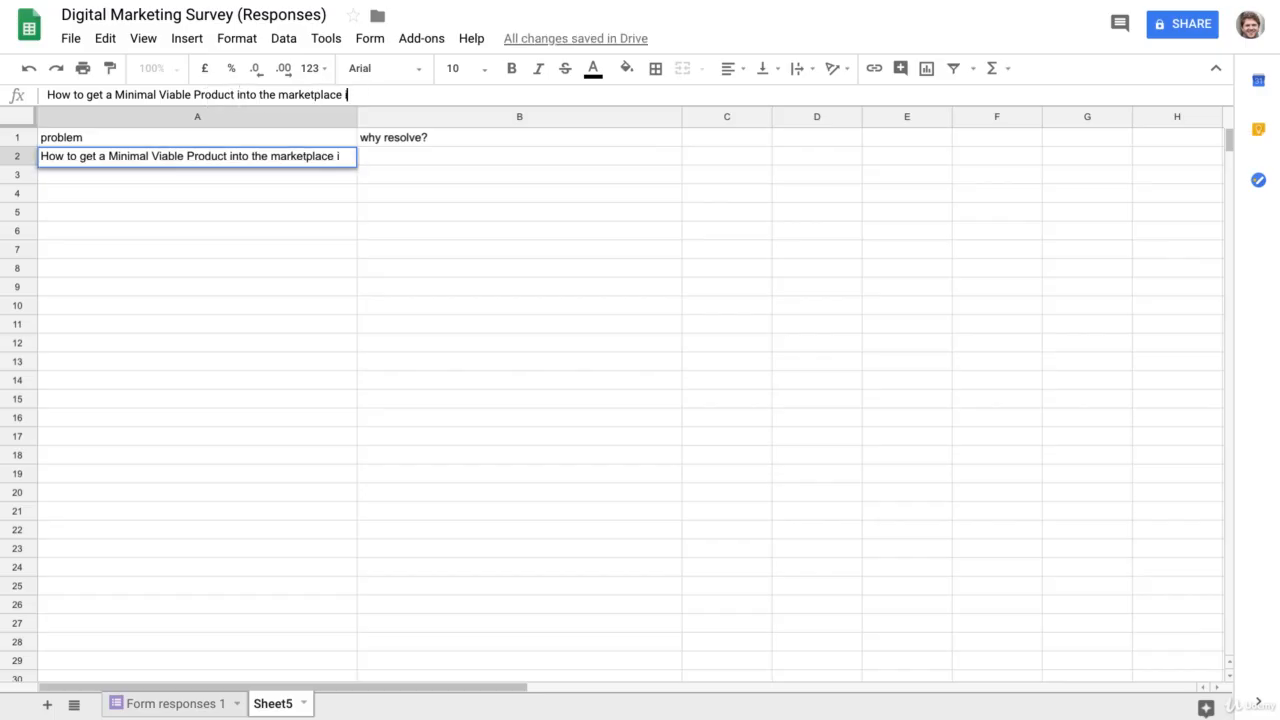
pyautogui.write(' 1 day')
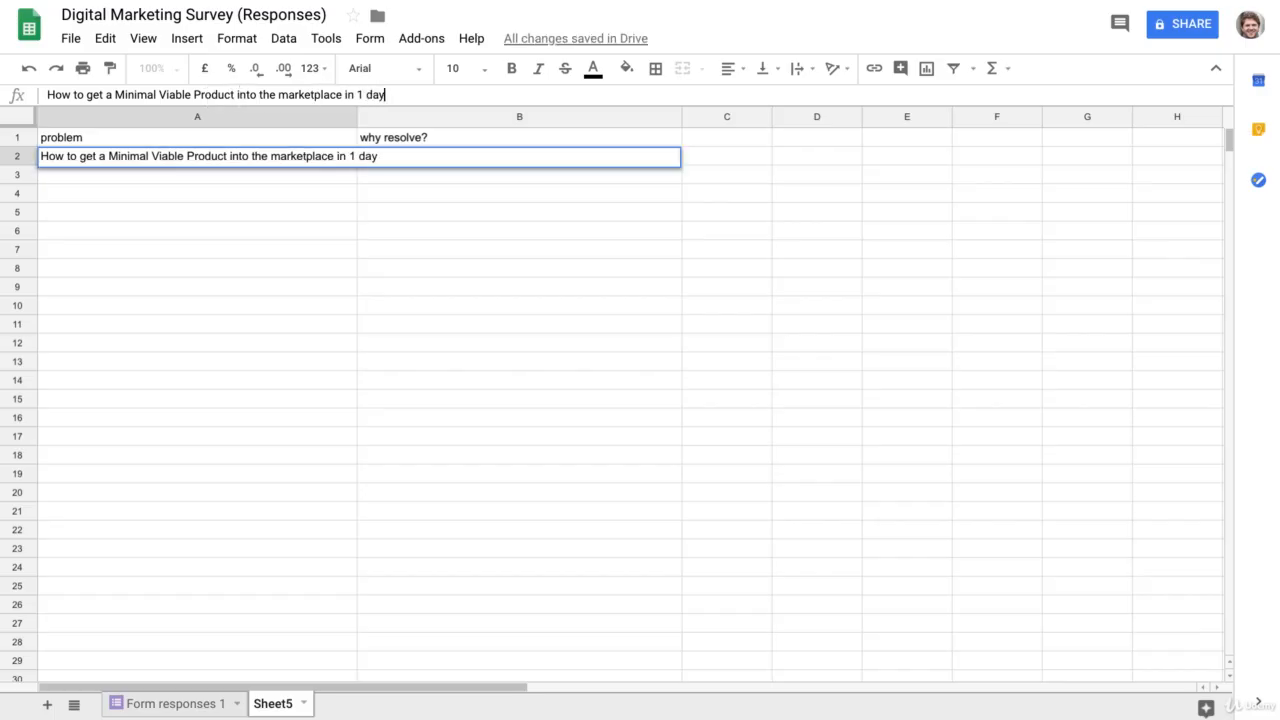
pyautogui.press('Return')
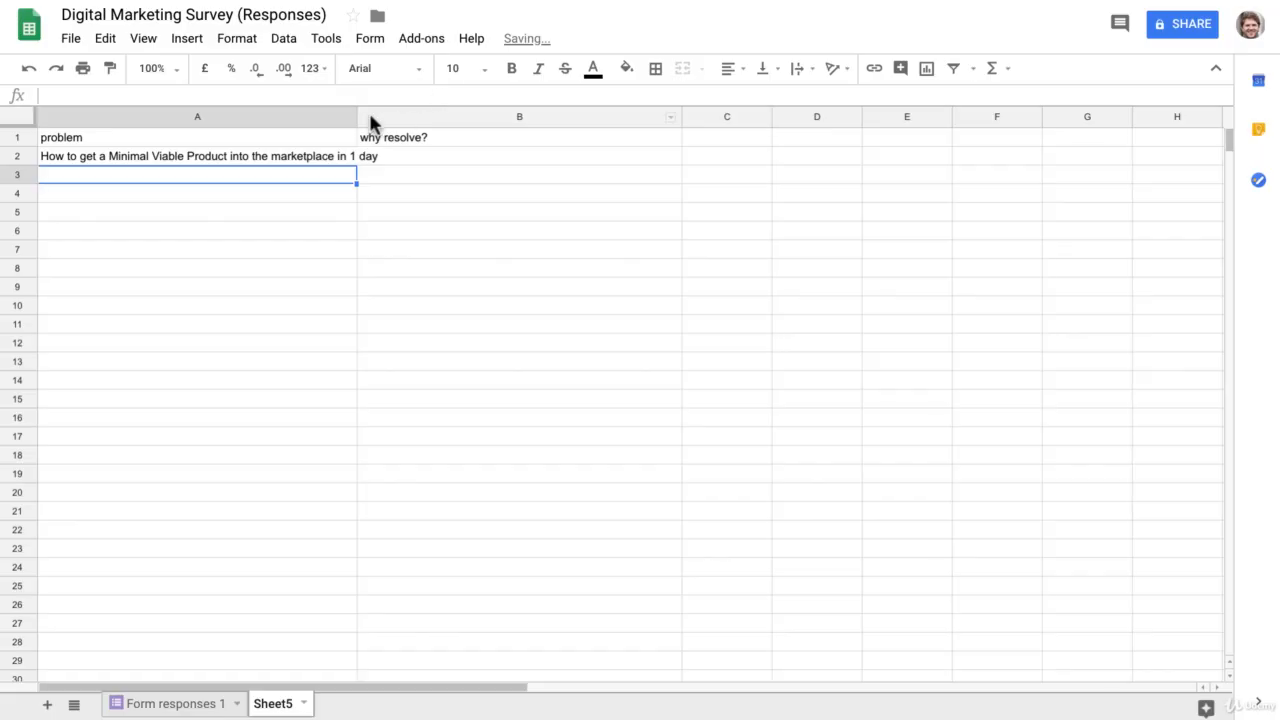
pyautogui.moveTo(357, 114); pyautogui.dragTo(433, 116)
pyautogui.click(384, 212)
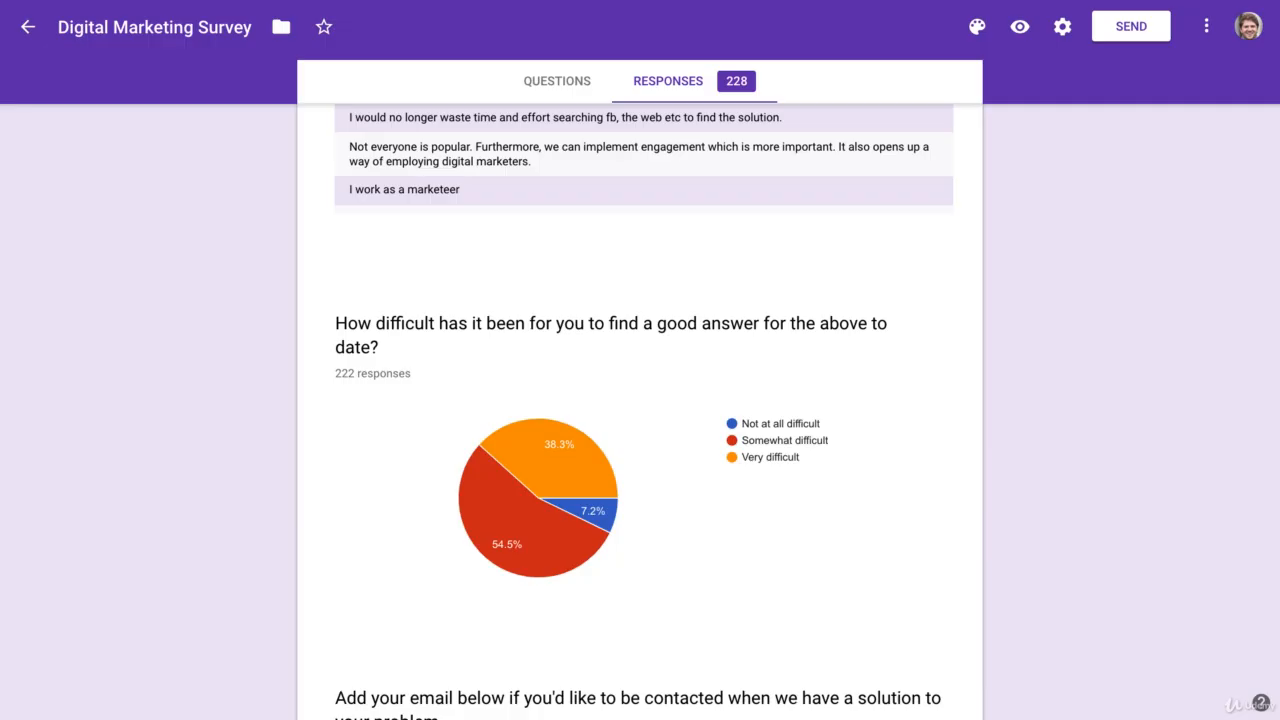
# Step: Copy the phrase "save me time and aggravation" from the row 7 answer about making a difference in Form responses 1
pyautogui.scroll(5, 488, 265)
pyautogui.scroll(1, 643, 412)
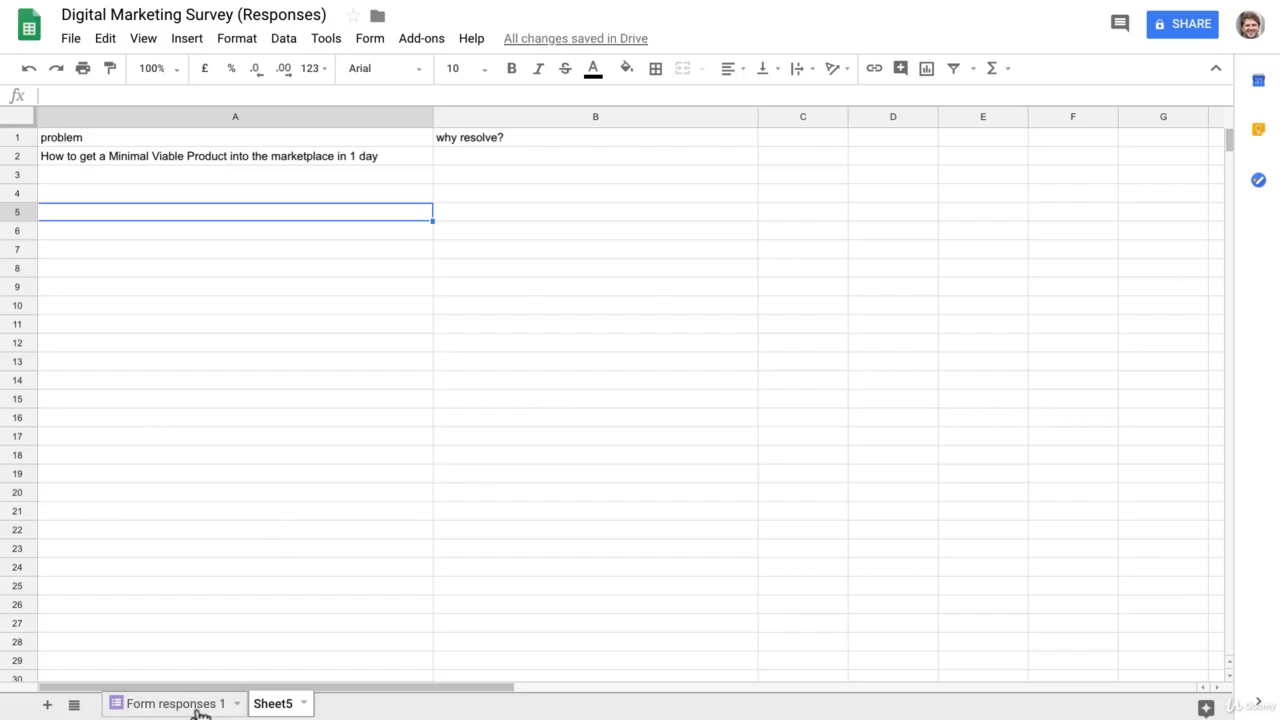
pyautogui.click(197, 706)
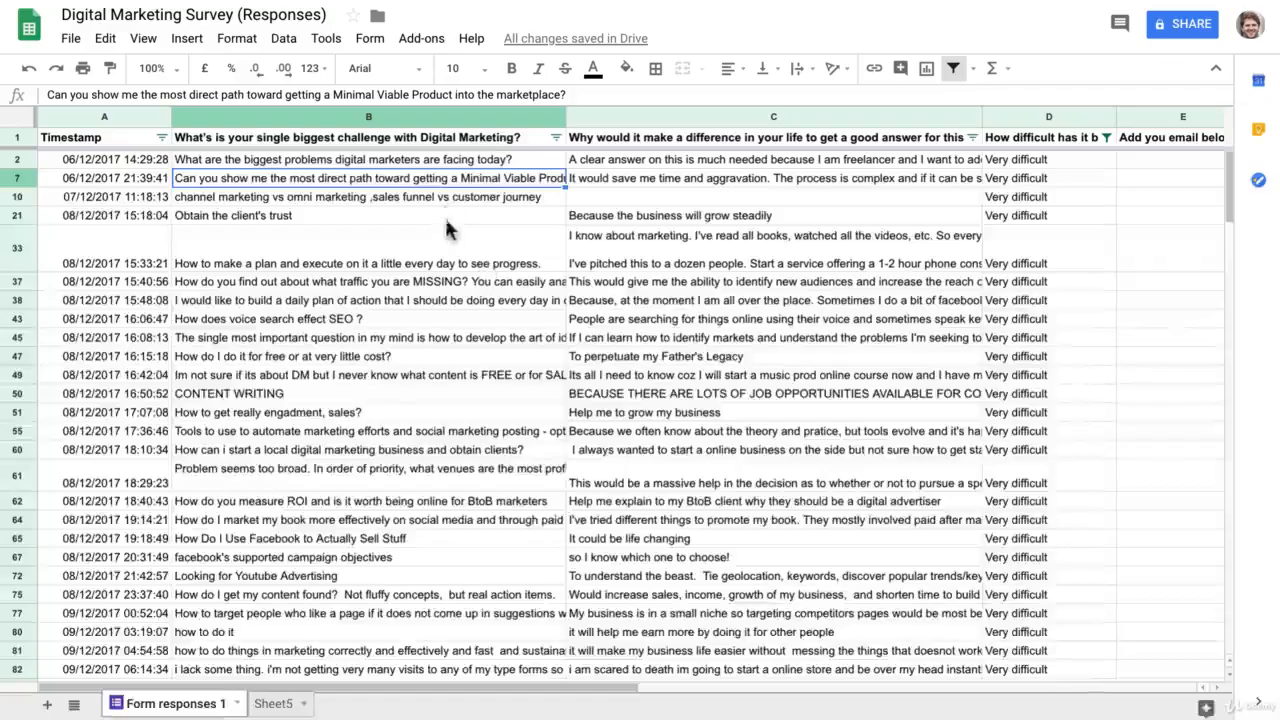
pyautogui.click(452, 235)
pyautogui.click(603, 182)
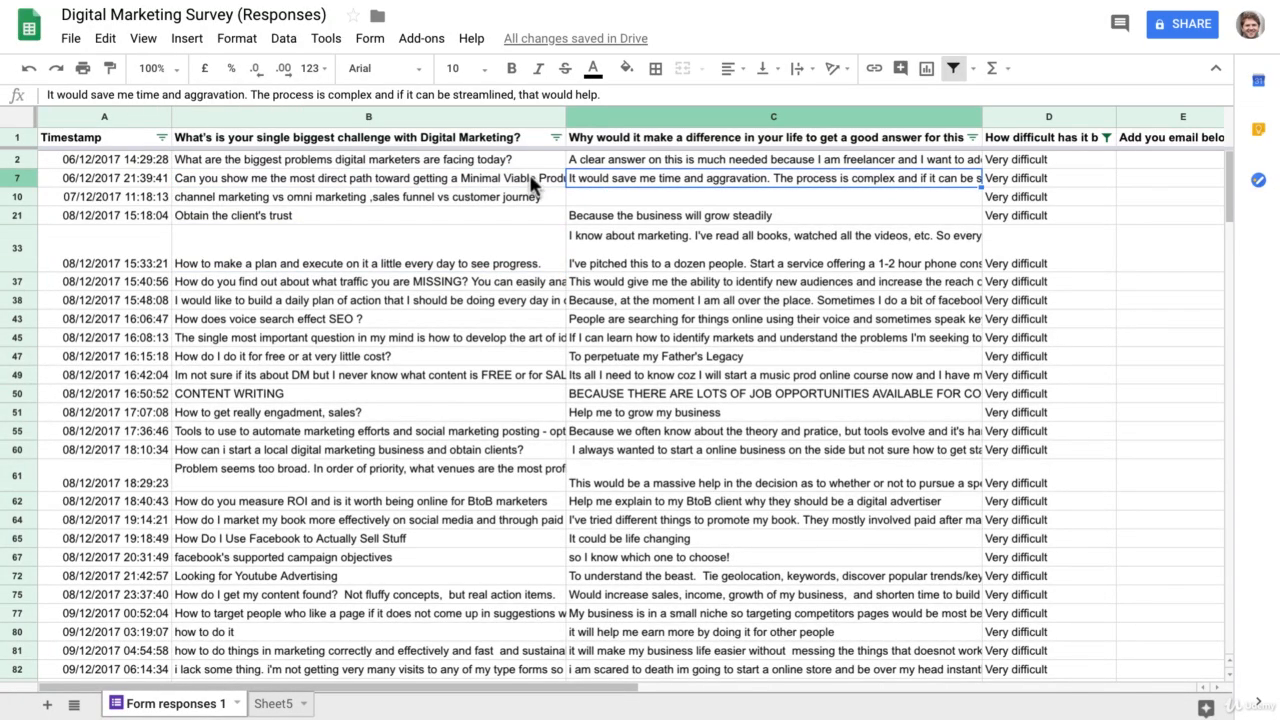
pyautogui.moveTo(91, 95); pyautogui.dragTo(245, 96)
pyautogui.hotkey('ctrl', 'c')
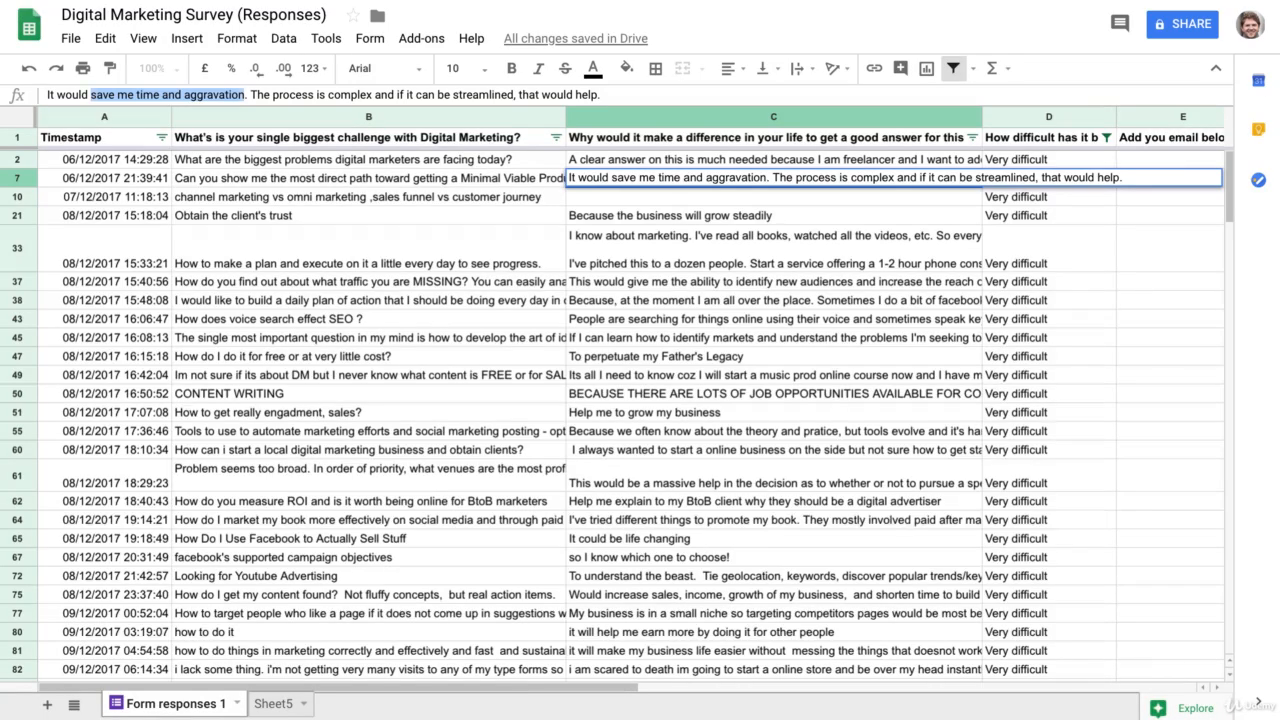
# Step: Paste the copied reason into B2 of Sheet5, under "why resolve?"
pyautogui.click(272, 703)
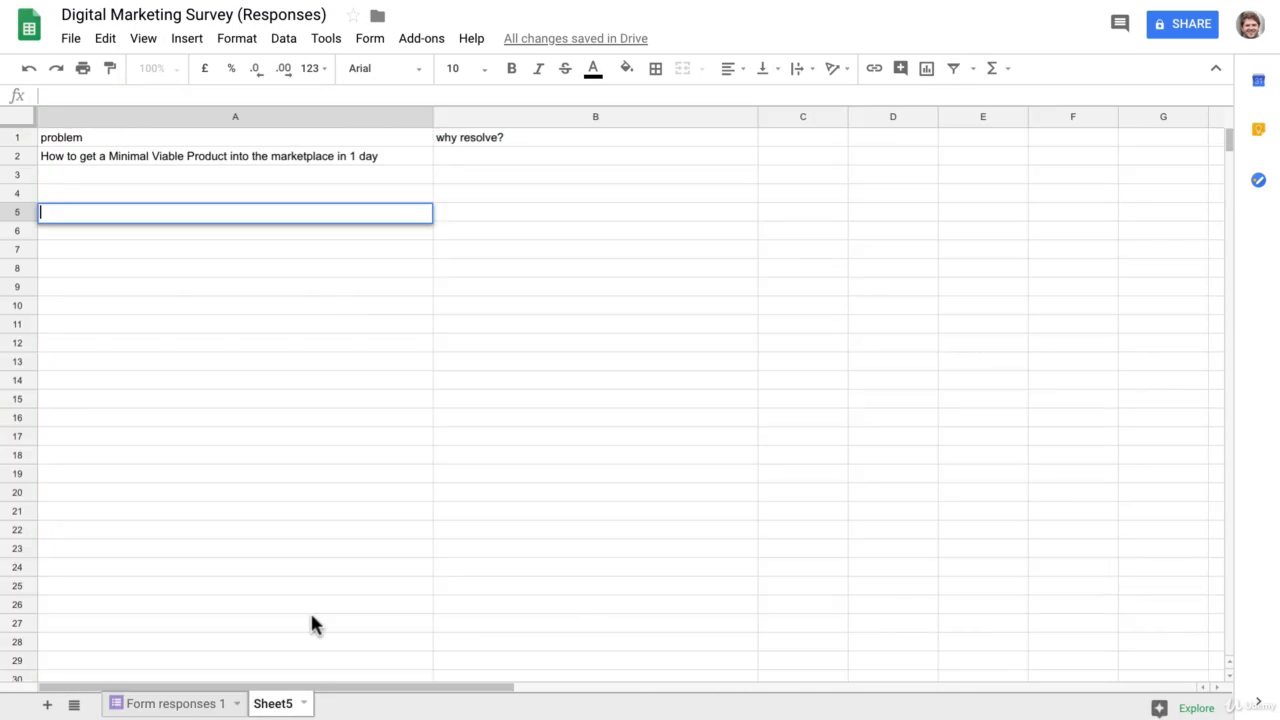
pyautogui.click(440, 160)
pyautogui.hotkey('ctrl', 'v')
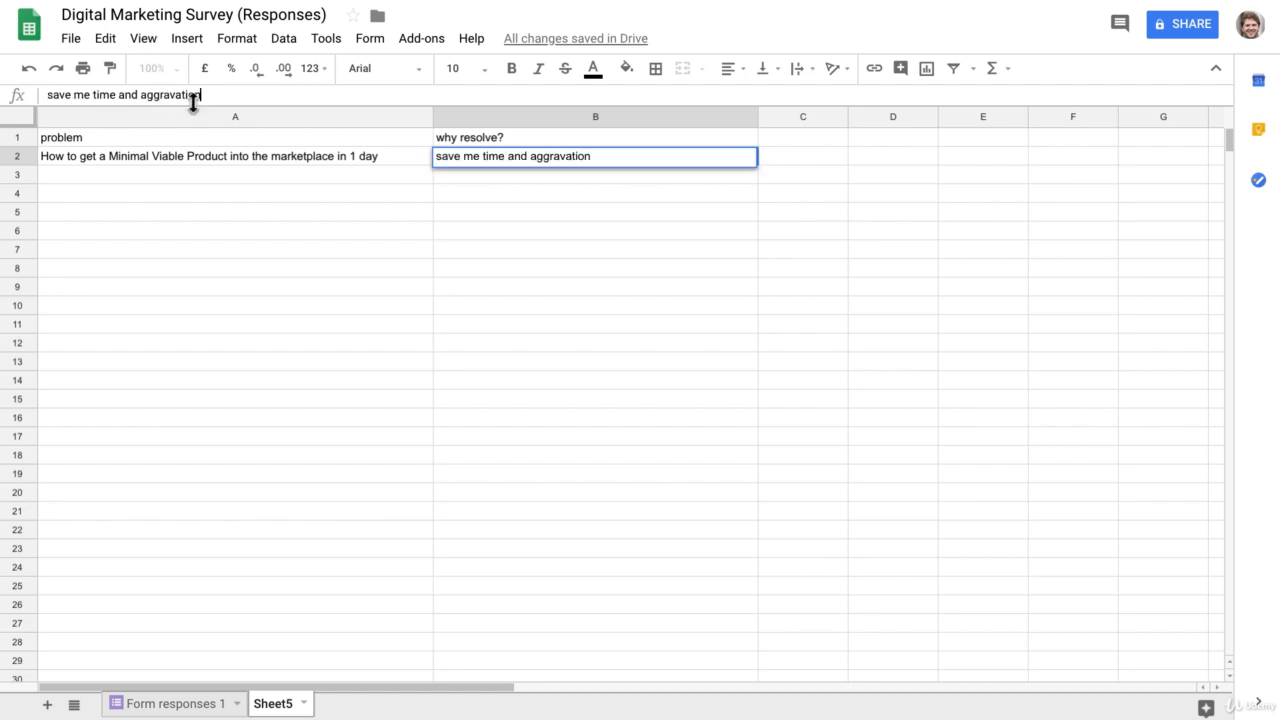
pyautogui.click(310, 205)
pyautogui.click(521, 159)
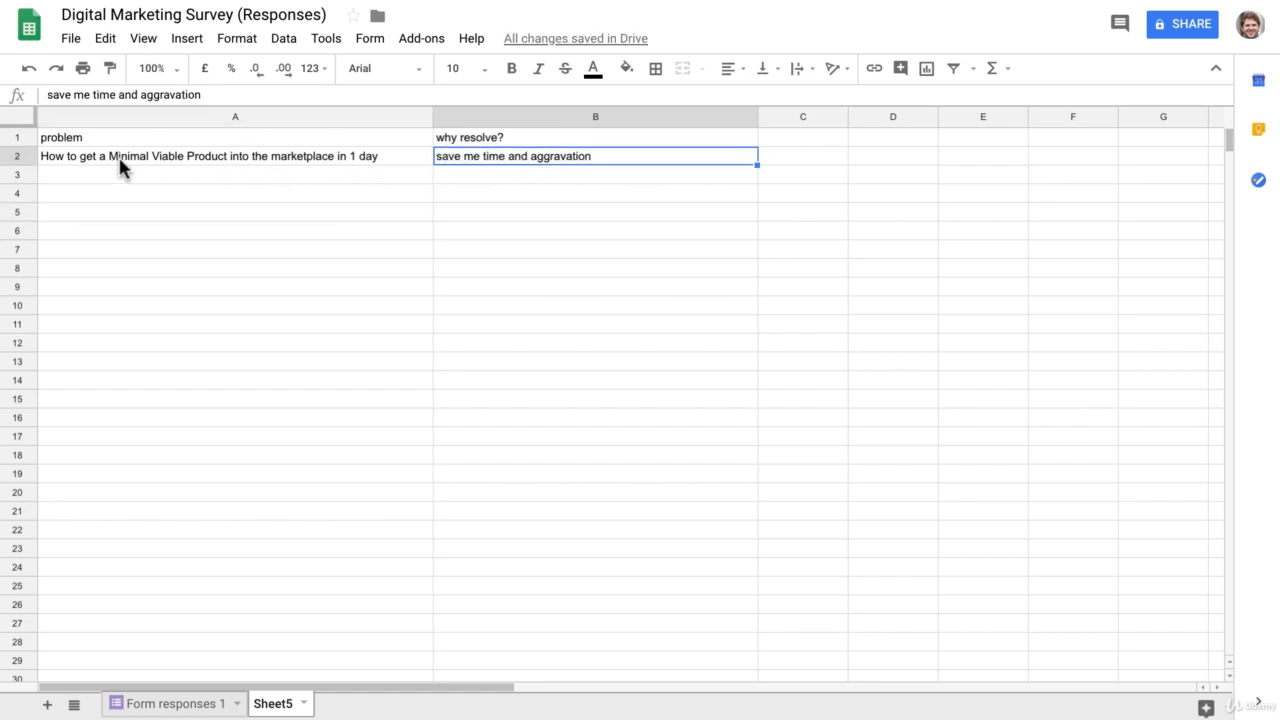
# Step: Recheck the row 7 reason in Form responses 1 and append ". get a streamlined process" to B2 of Sheet5
pyautogui.click(200, 705)
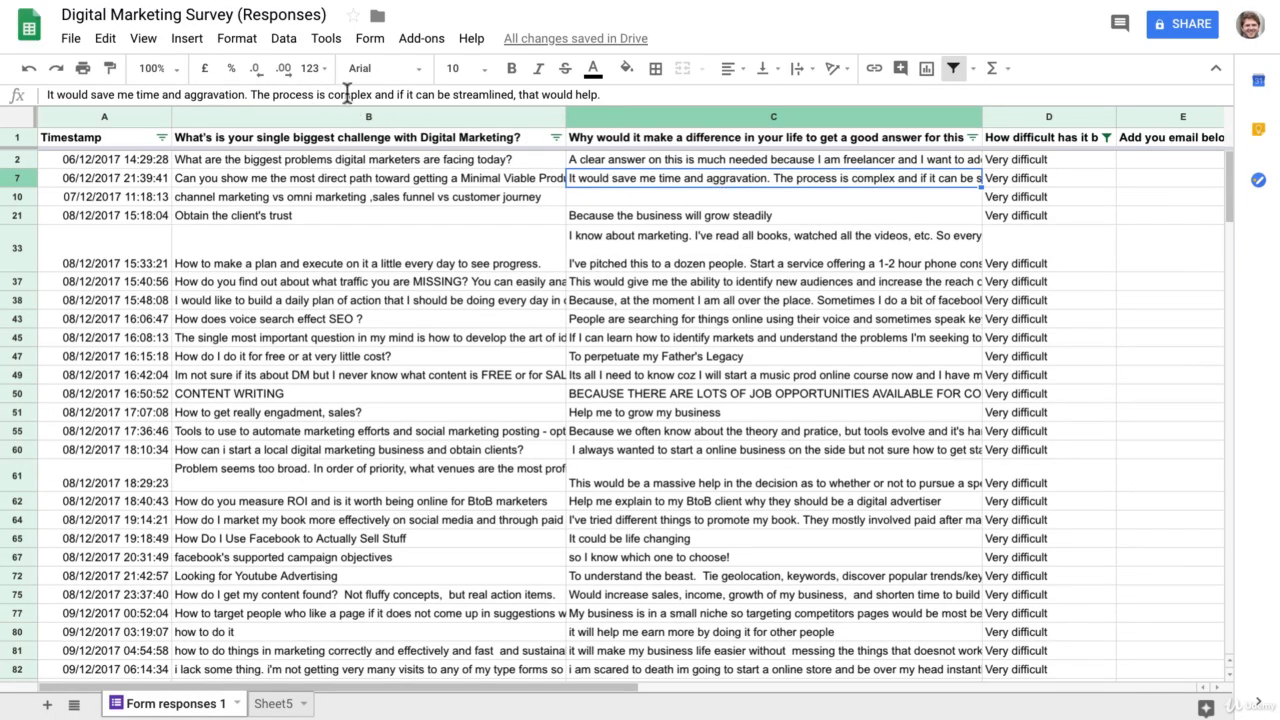
pyautogui.moveTo(452, 94); pyautogui.dragTo(514, 94)
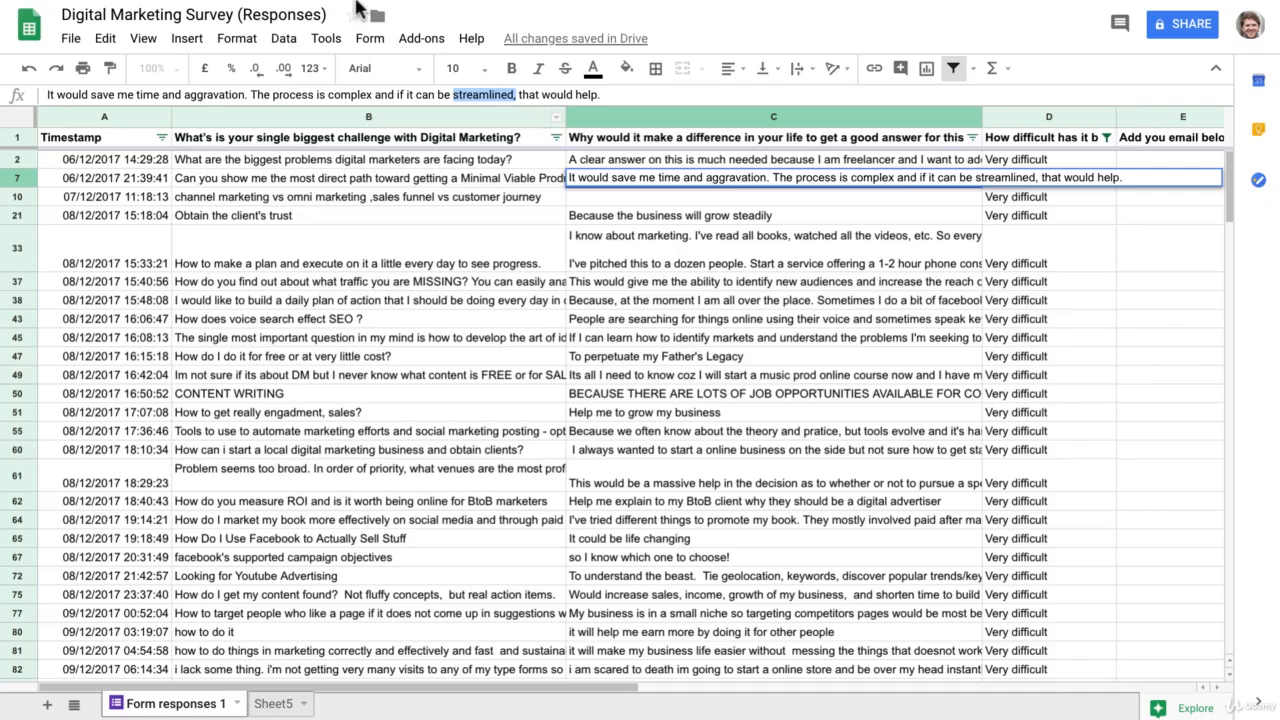
pyautogui.click(277, 703)
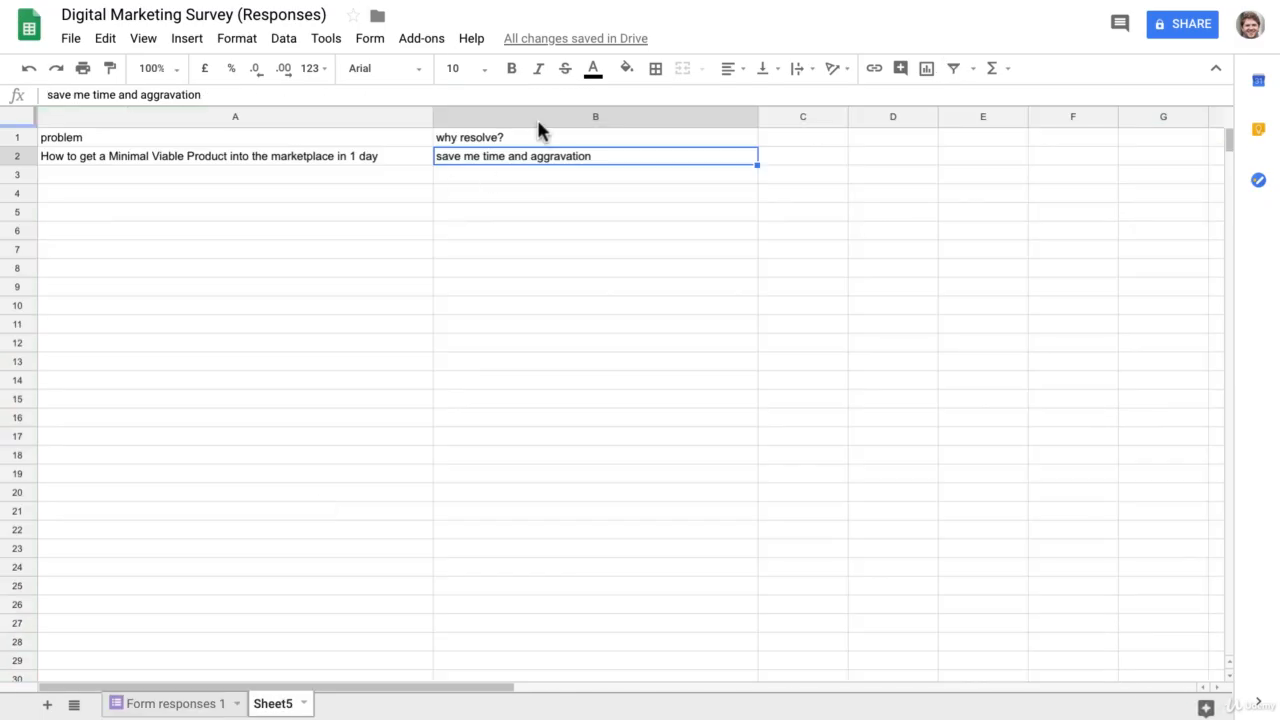
pyautogui.click(249, 94)
pyautogui.write('.')
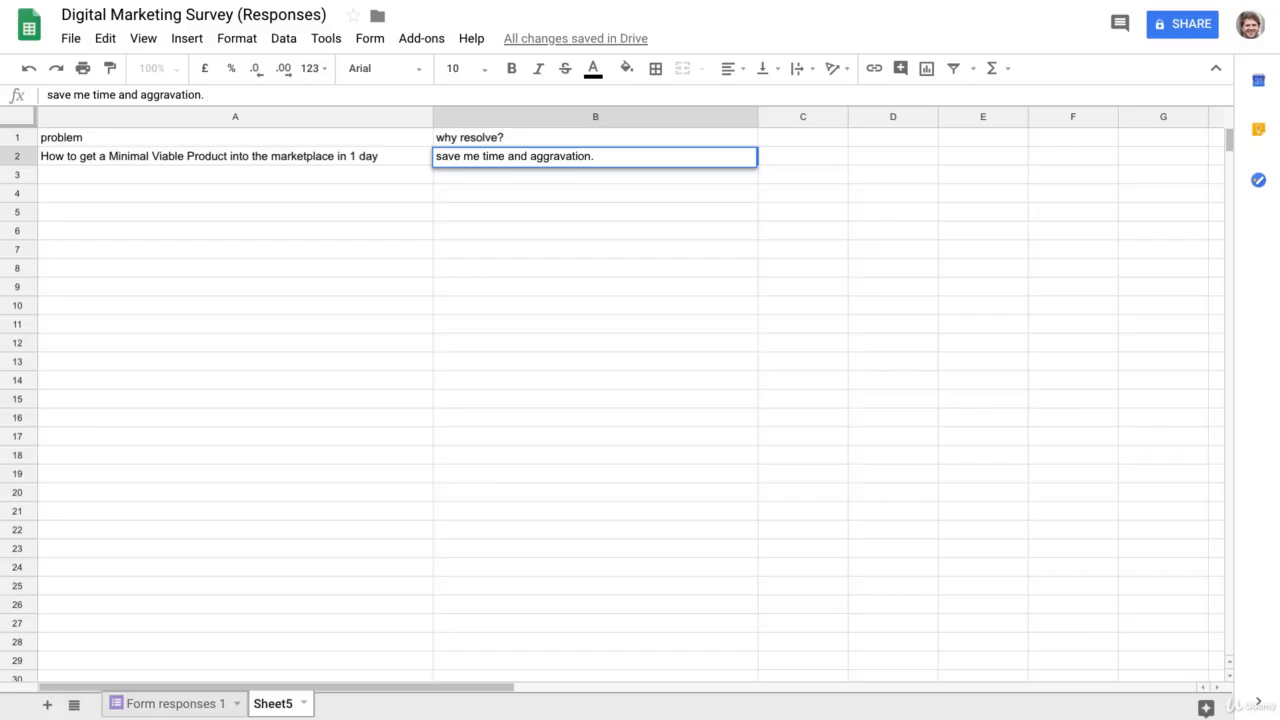
pyautogui.write(' get a streamlined')
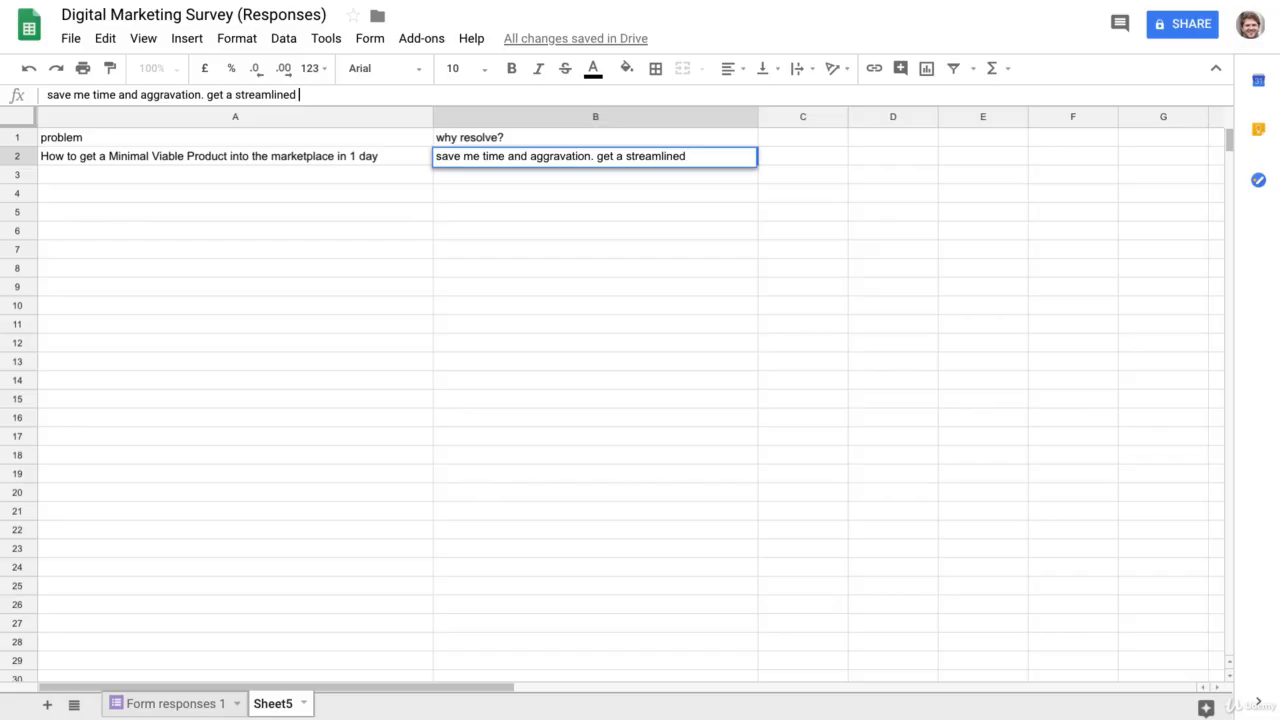
pyautogui.write(',process')
pyautogui.press('Return')
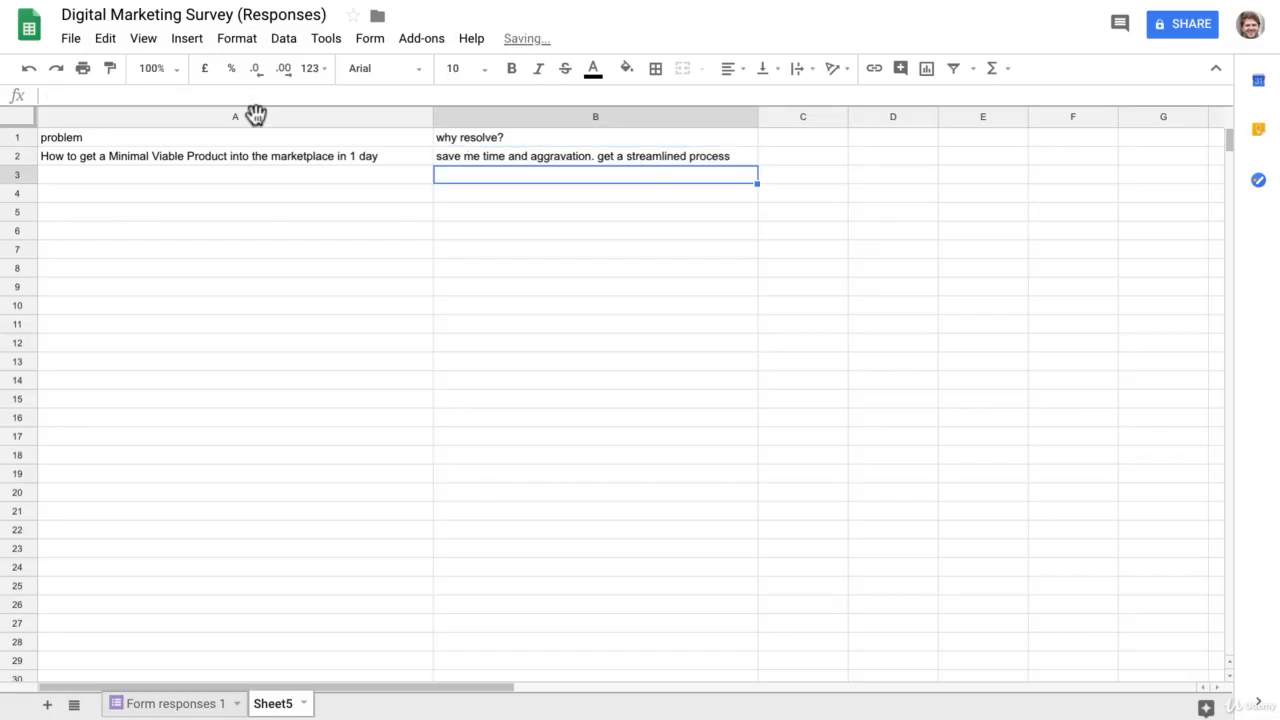
pyautogui.click(357, 212)
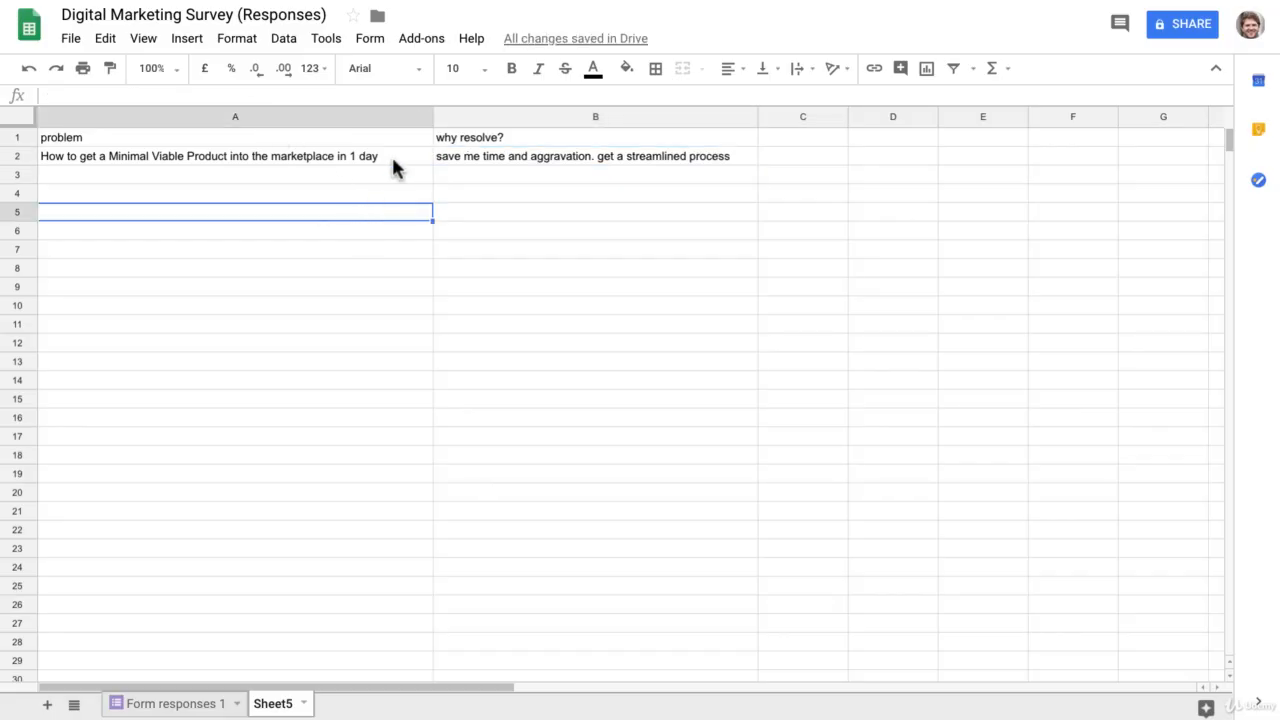
pyautogui.click(389, 158)
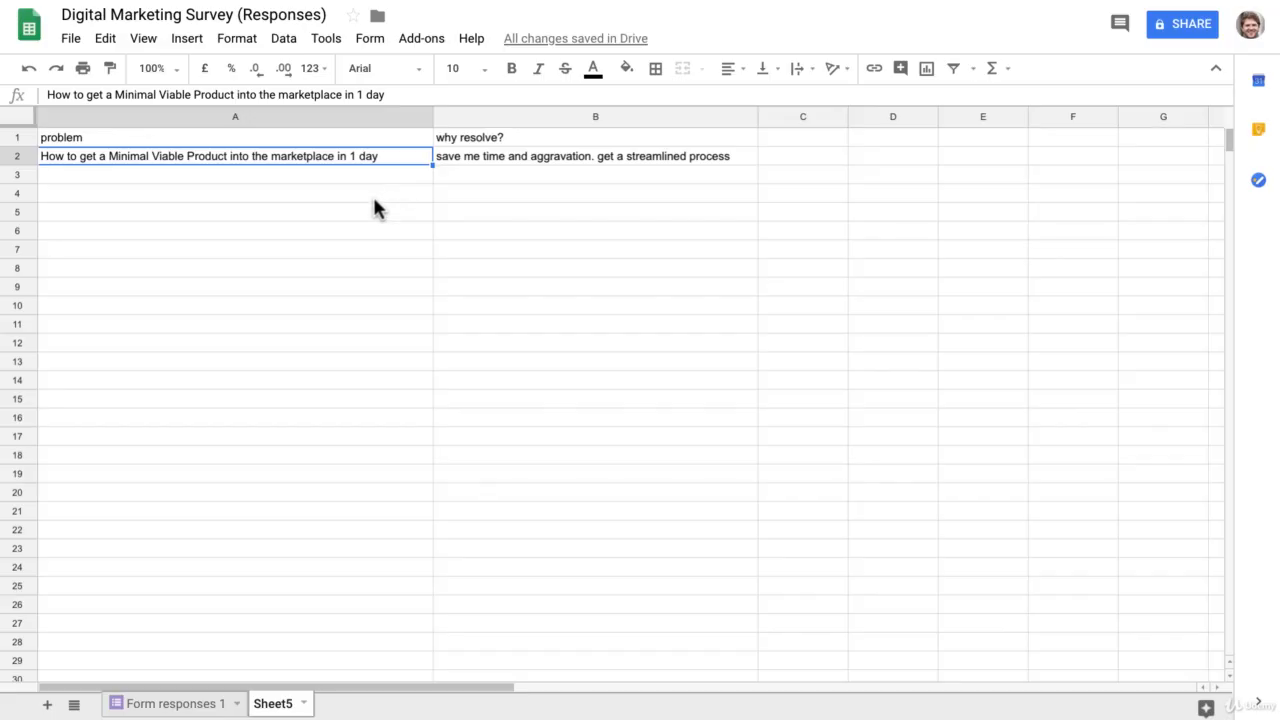
pyautogui.click(375, 197)
pyautogui.click(370, 160)
pyautogui.click(361, 248)
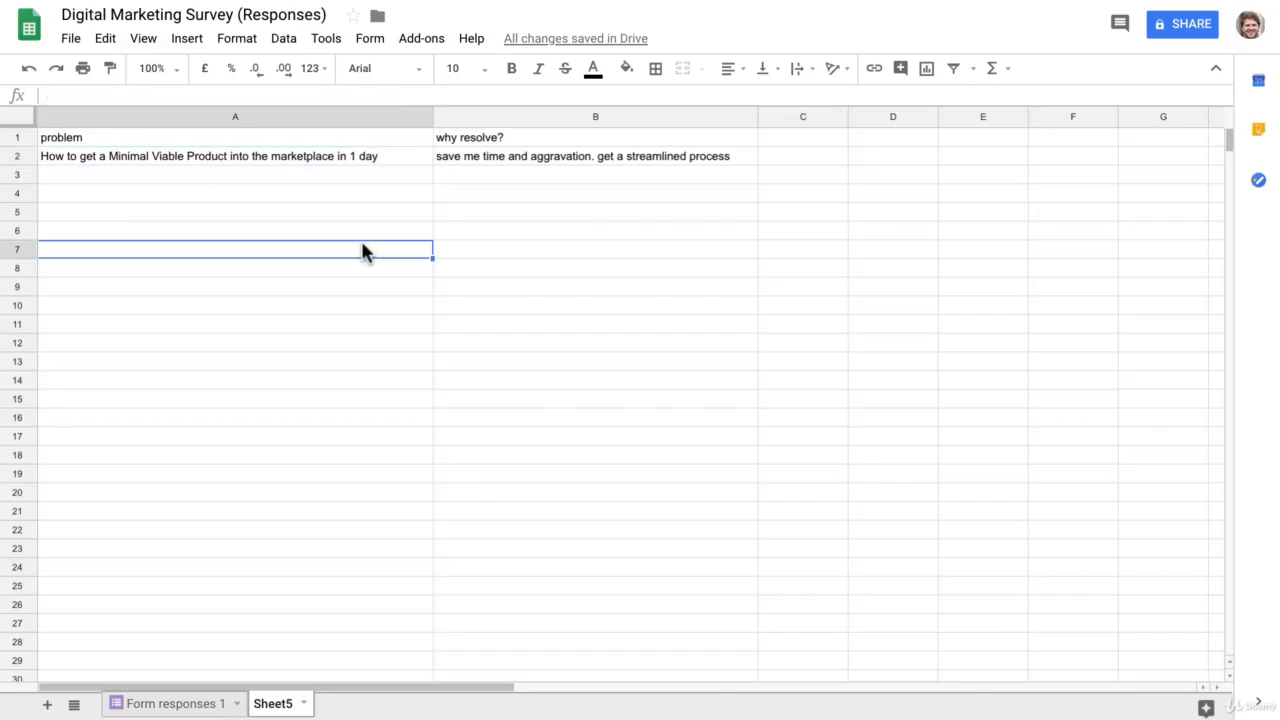
pyautogui.click(506, 160)
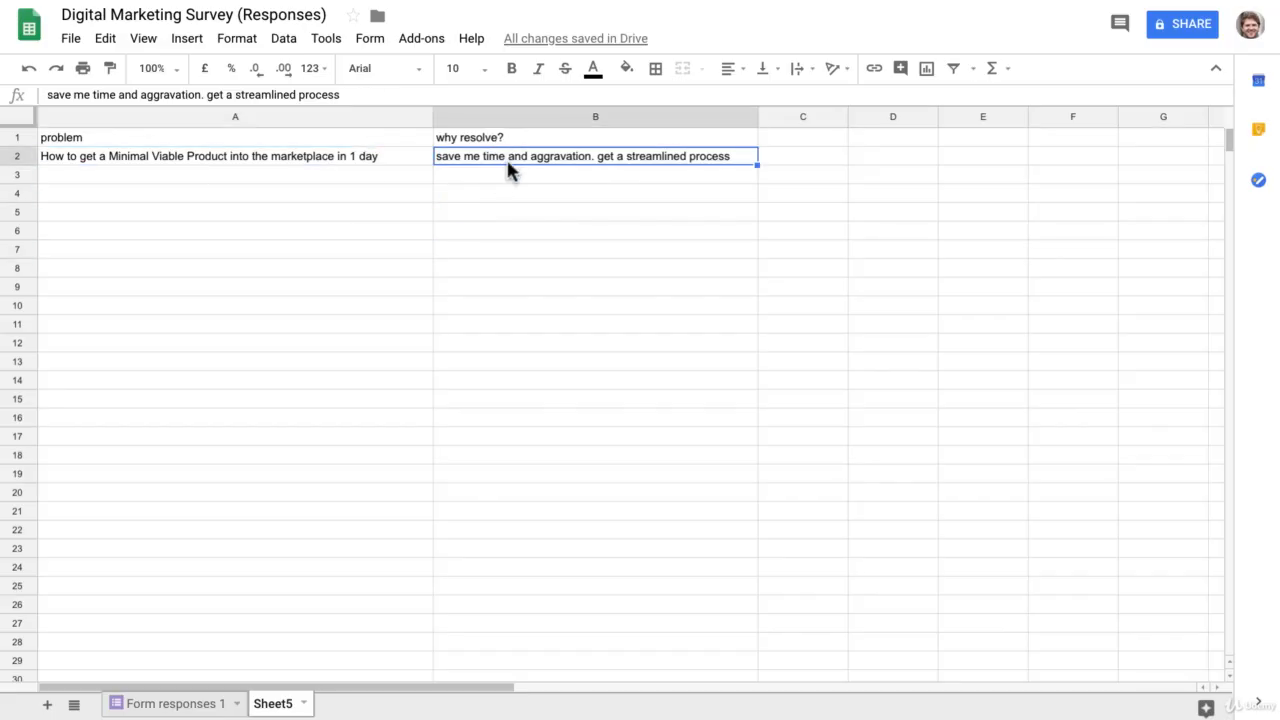
pyautogui.click(495, 214)
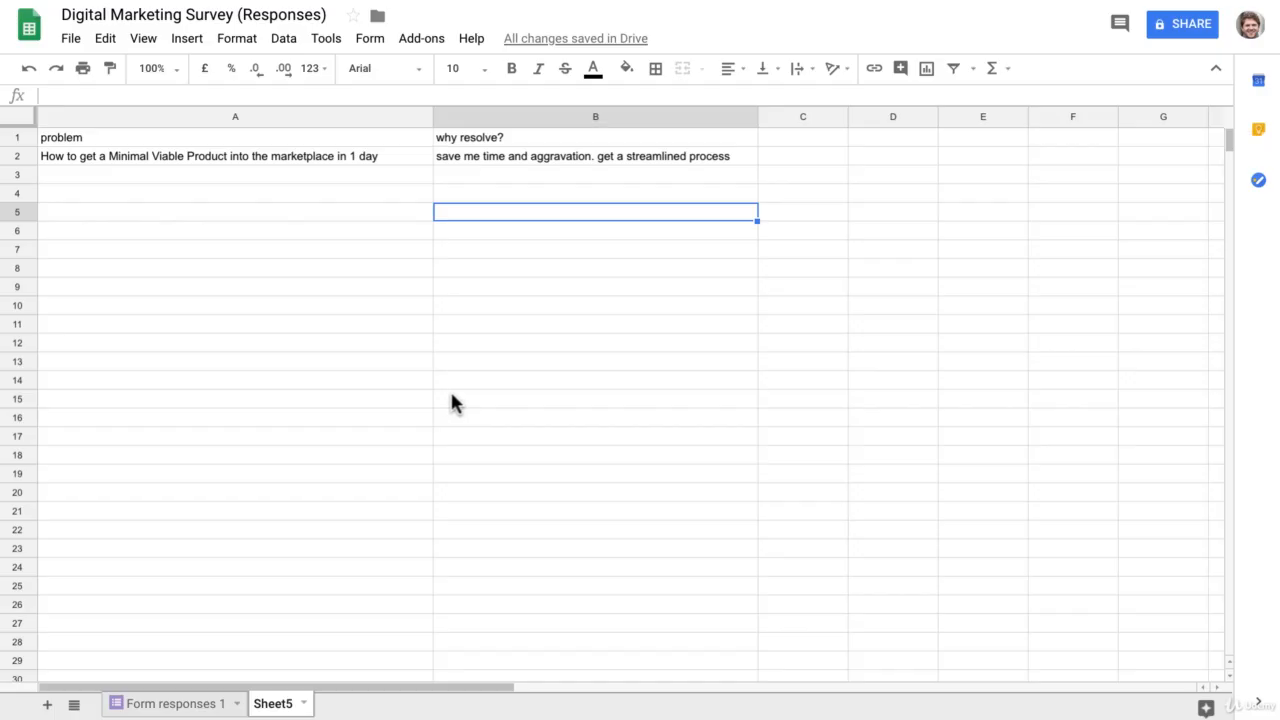
# Step: Copy the biggest challenge answer "Obtain the client's trust" from row 21 of Form responses 1
pyautogui.click(175, 703)
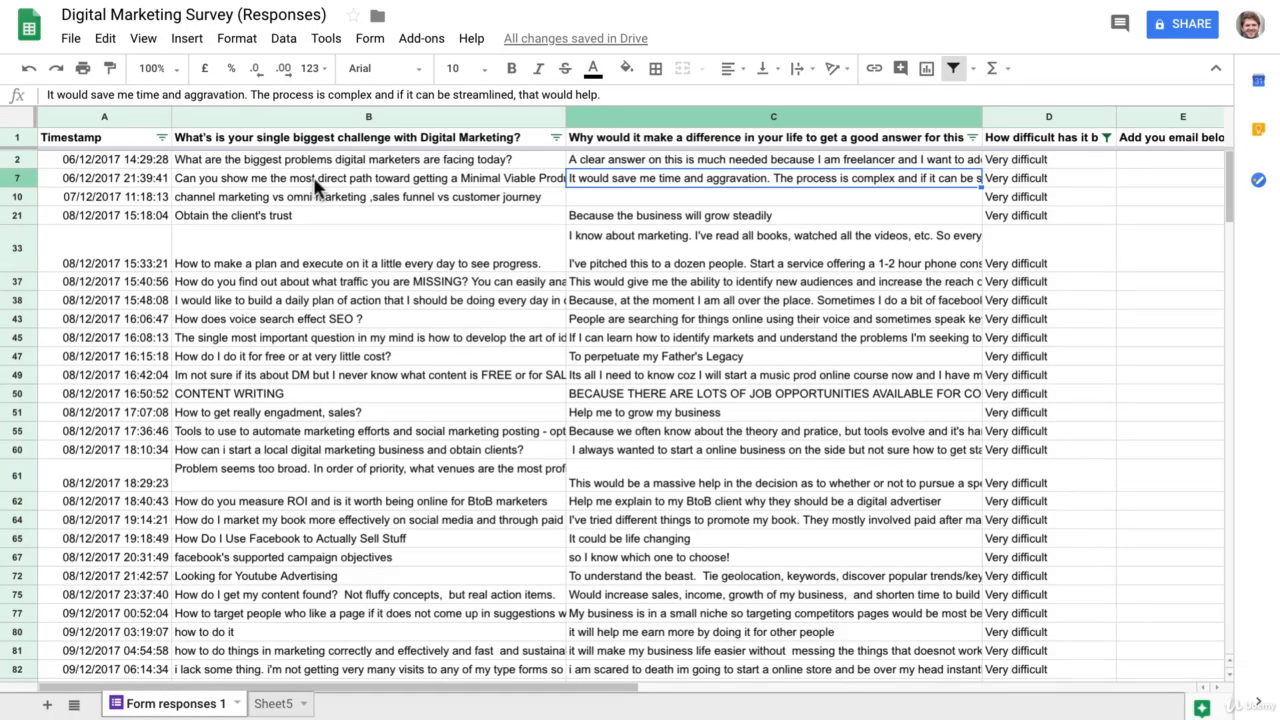
pyautogui.click(312, 199)
pyautogui.click(308, 219)
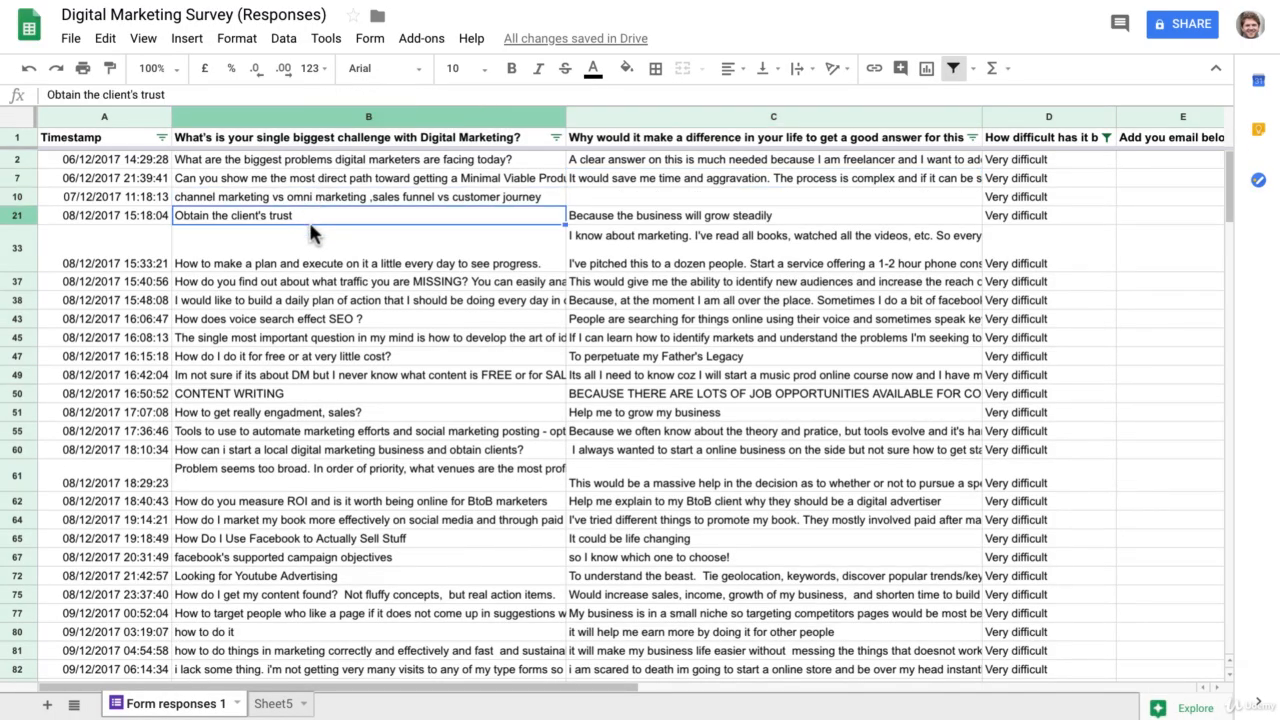
pyautogui.tripleClick(145, 94)
pyautogui.hotkey('ctrl', 'c')
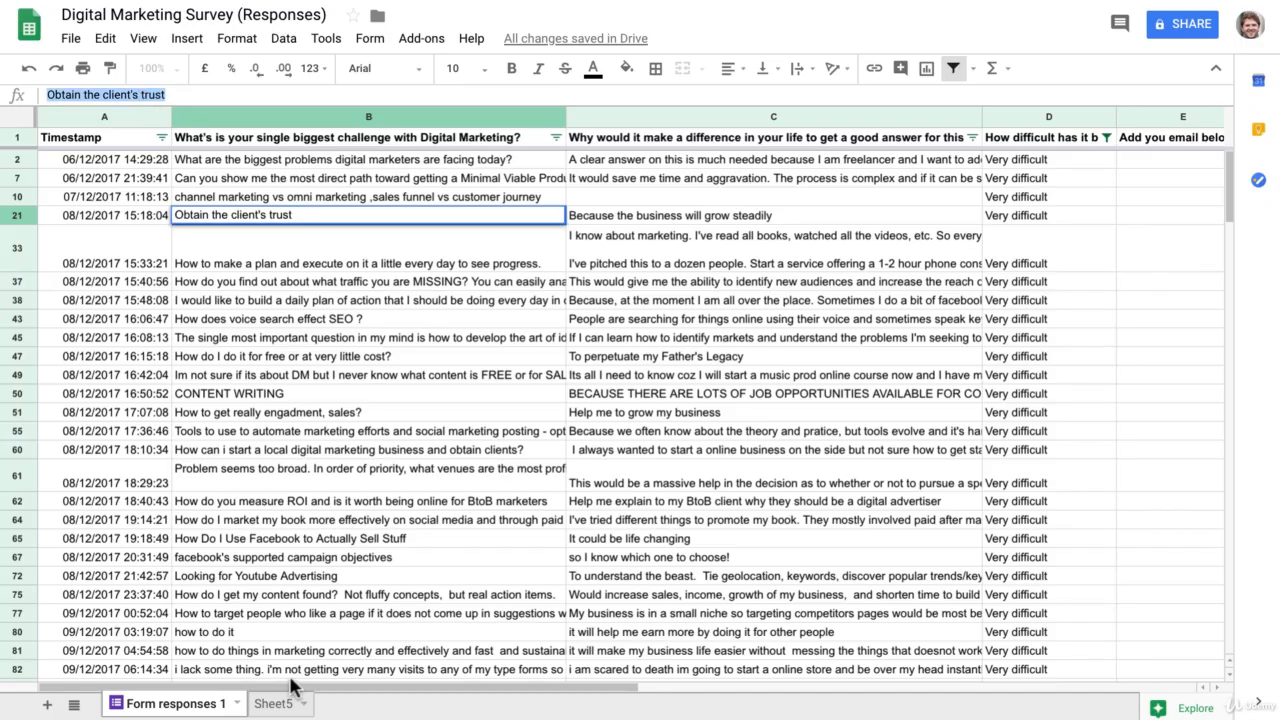
# Step: Enter "How to Obtain the client's trust" as the second problem in A3 of Sheet5, using the copied answer
pyautogui.click(275, 703)
pyautogui.click(165, 178)
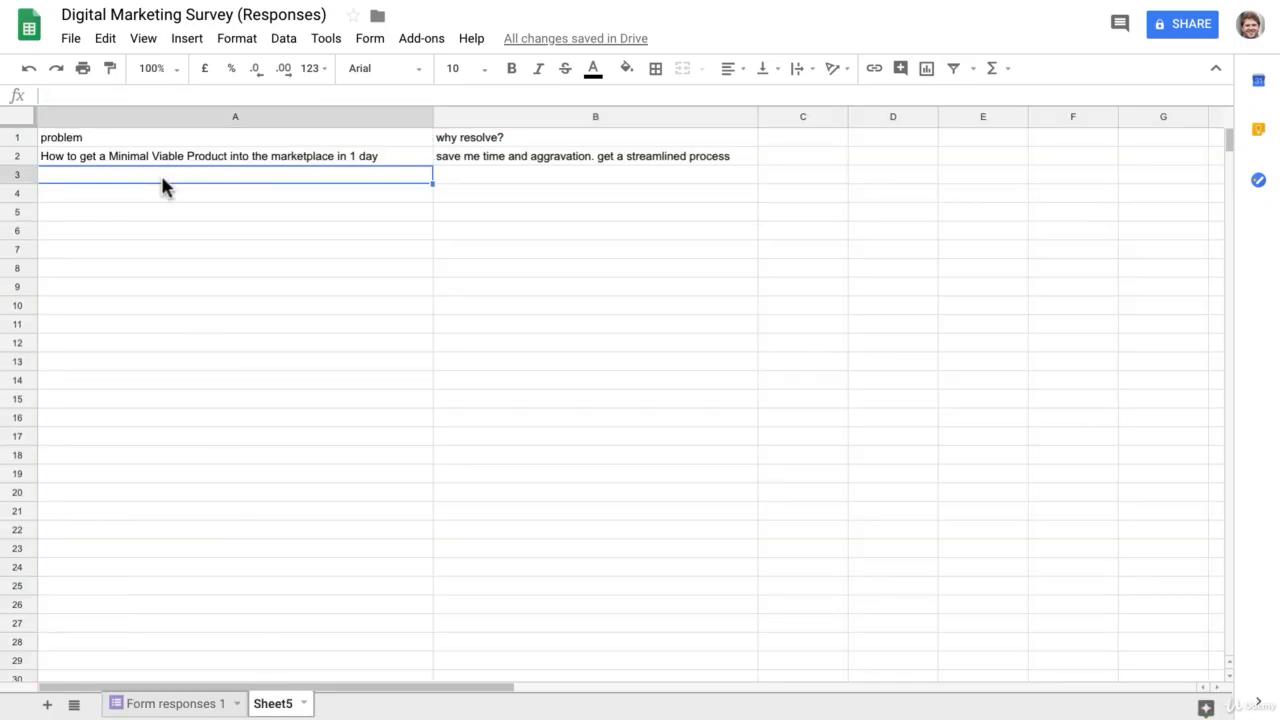
pyautogui.write('How to')
pyautogui.hotkey('ctrl', 'v')
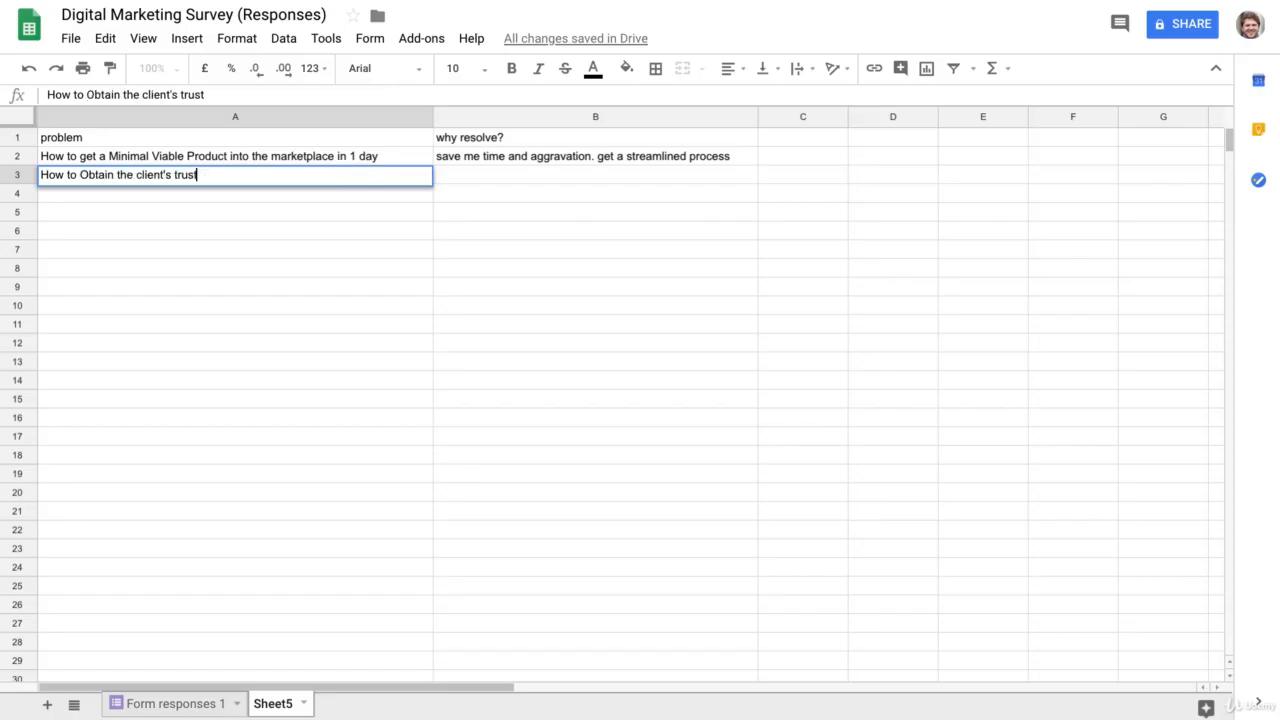
# Step: Reword the problem in A3 of Sheet5 to "How to get obtain the client's trust"
pyautogui.click(80, 175)
pyautogui.write('get')
pyautogui.press('BackSpace')
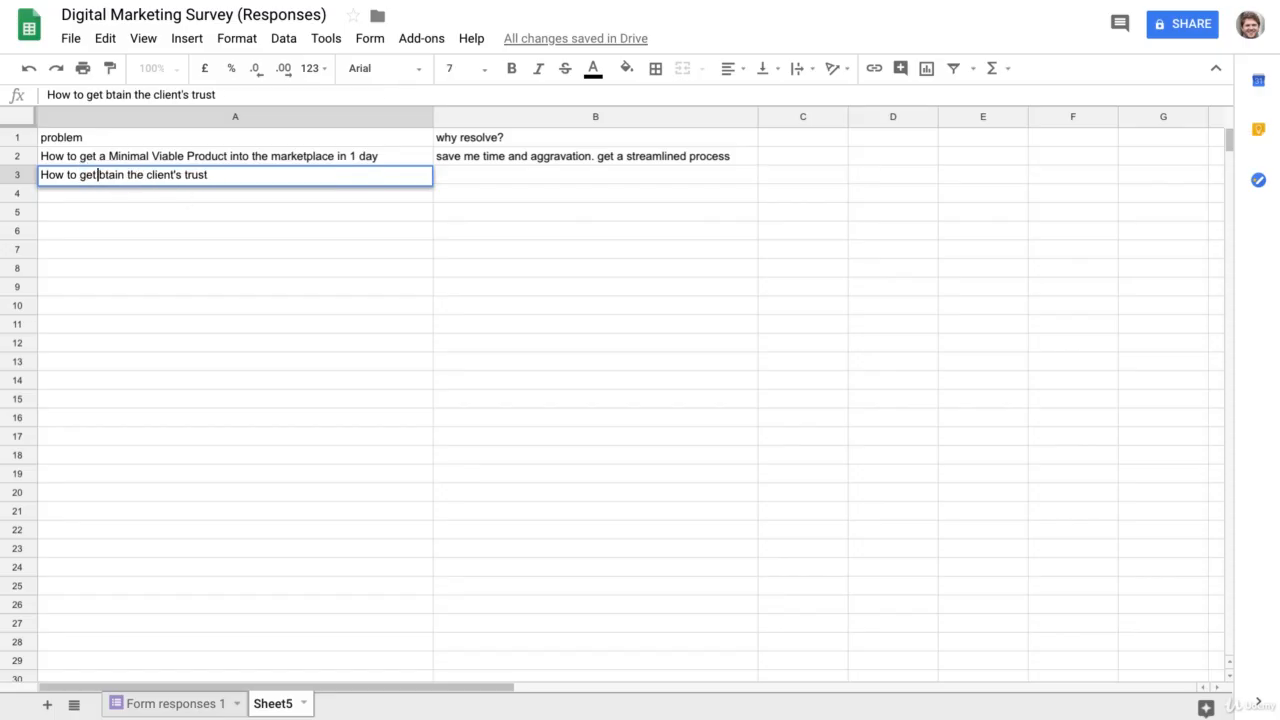
pyautogui.write('o')
pyautogui.press('Return')
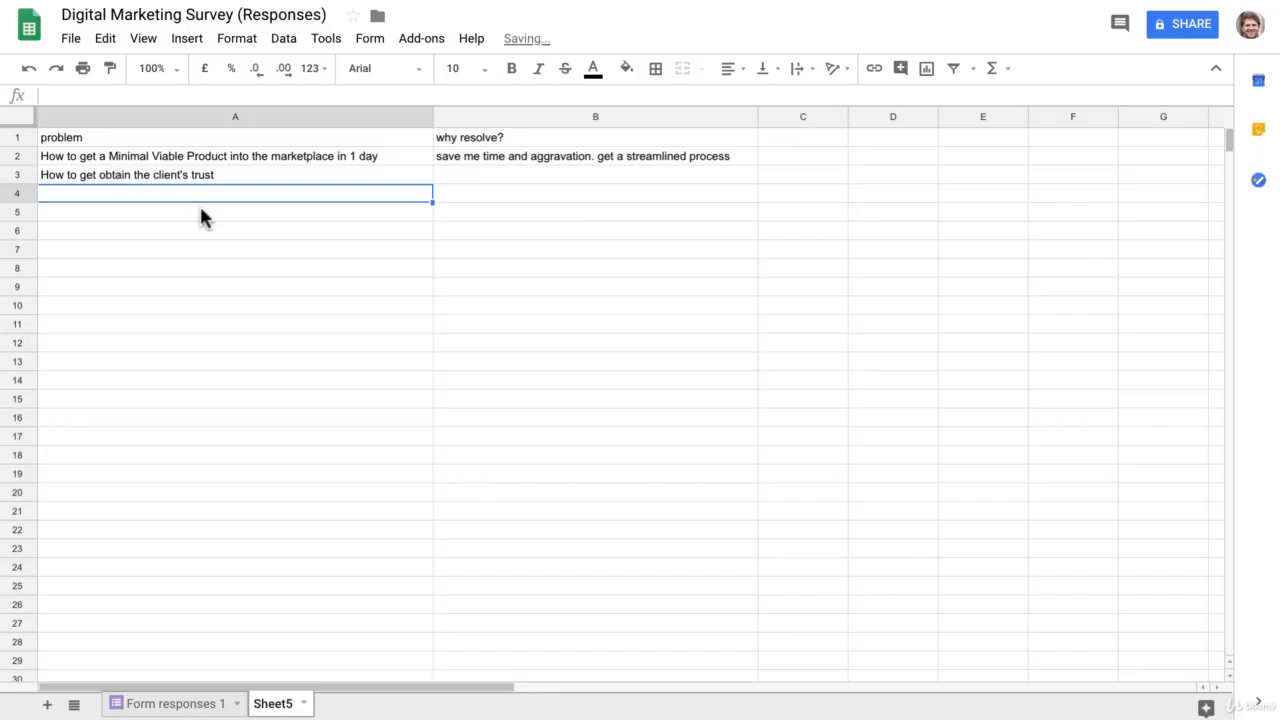
# Step: Append "as a digtial marketer" to the client's trust problem in A3
pyautogui.click(194, 173)
pyautogui.click(251, 94)
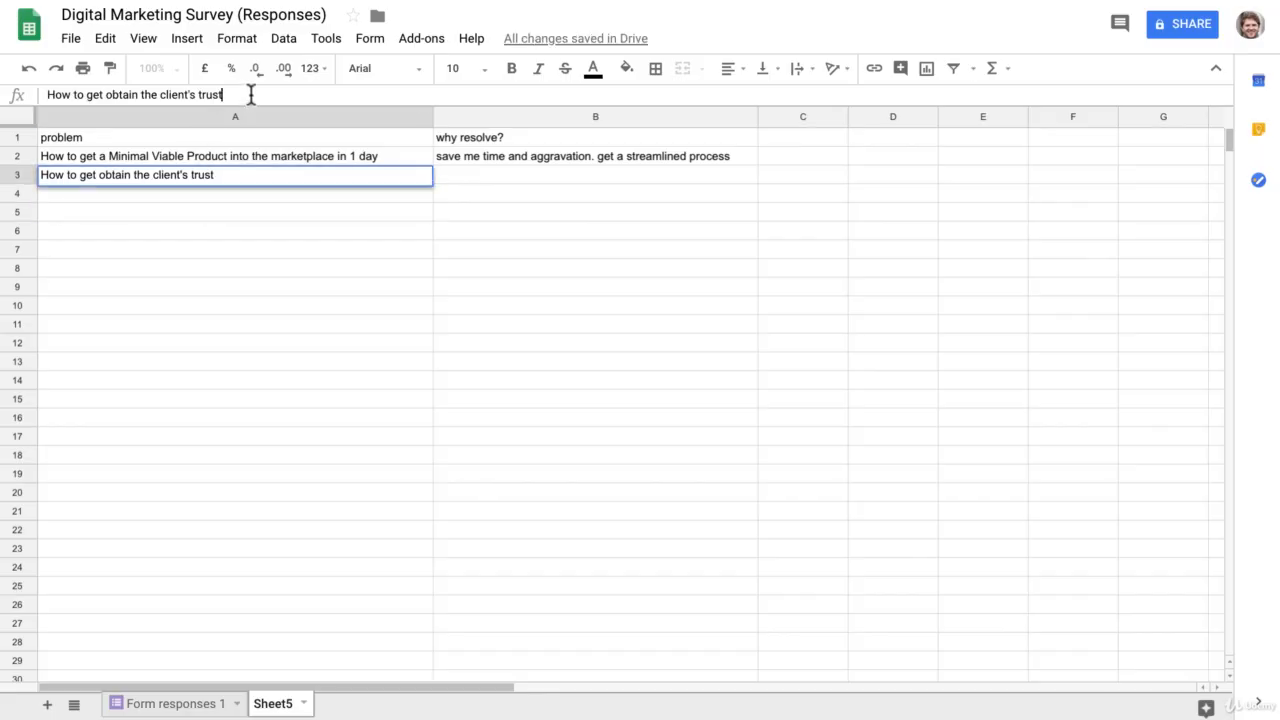
pyautogui.write('as all')
pyautogui.press('BackSpace')
pyautogui.press('BackSpace')
pyautogui.write('digtia')
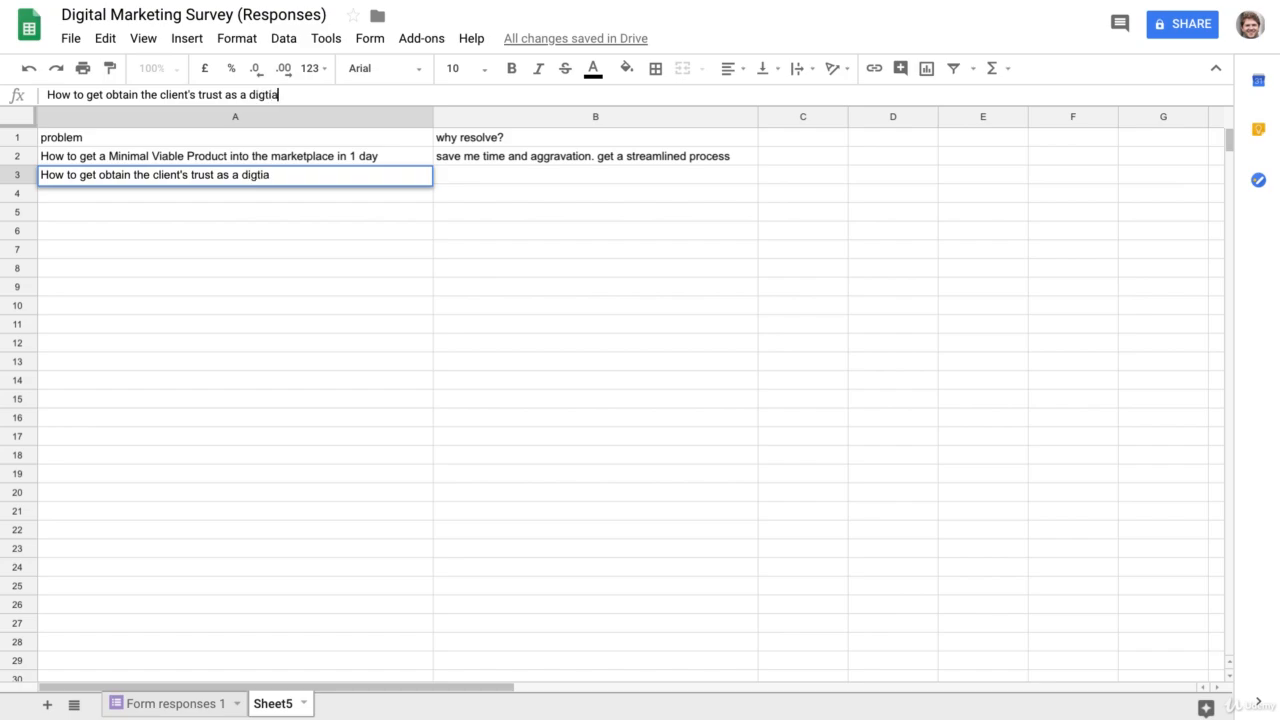
pyautogui.write('l marketer')
pyautogui.press('Return')
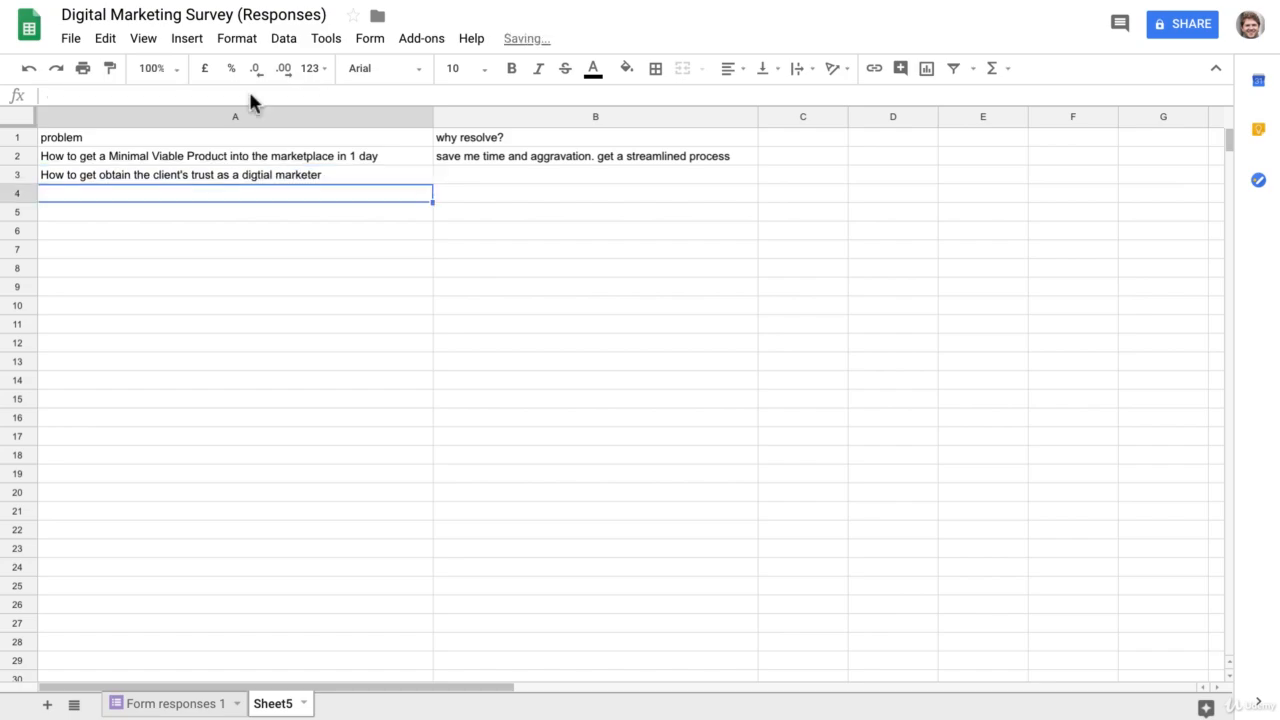
# Step: Check the row 21 reason in Form responses 1 and enter "grow your business steadily" in B3 of Sheet5
pyautogui.click(186, 704)
pyautogui.click(668, 224)
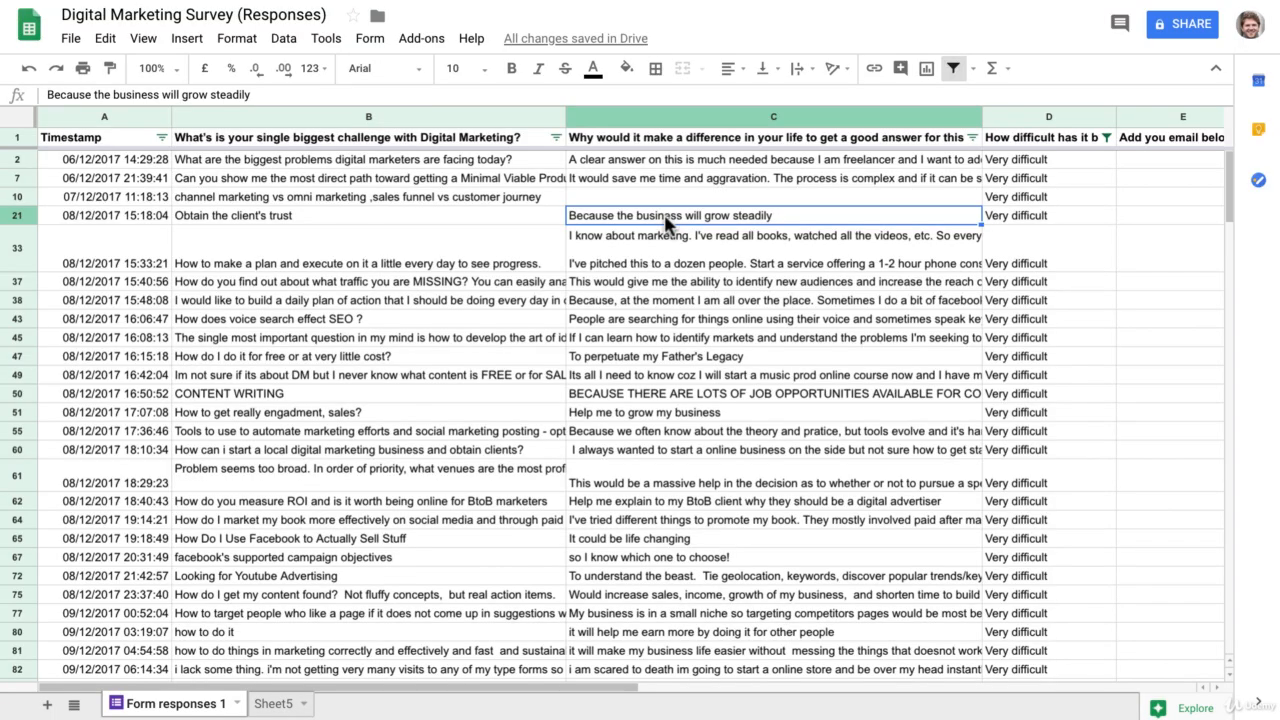
pyautogui.click(276, 704)
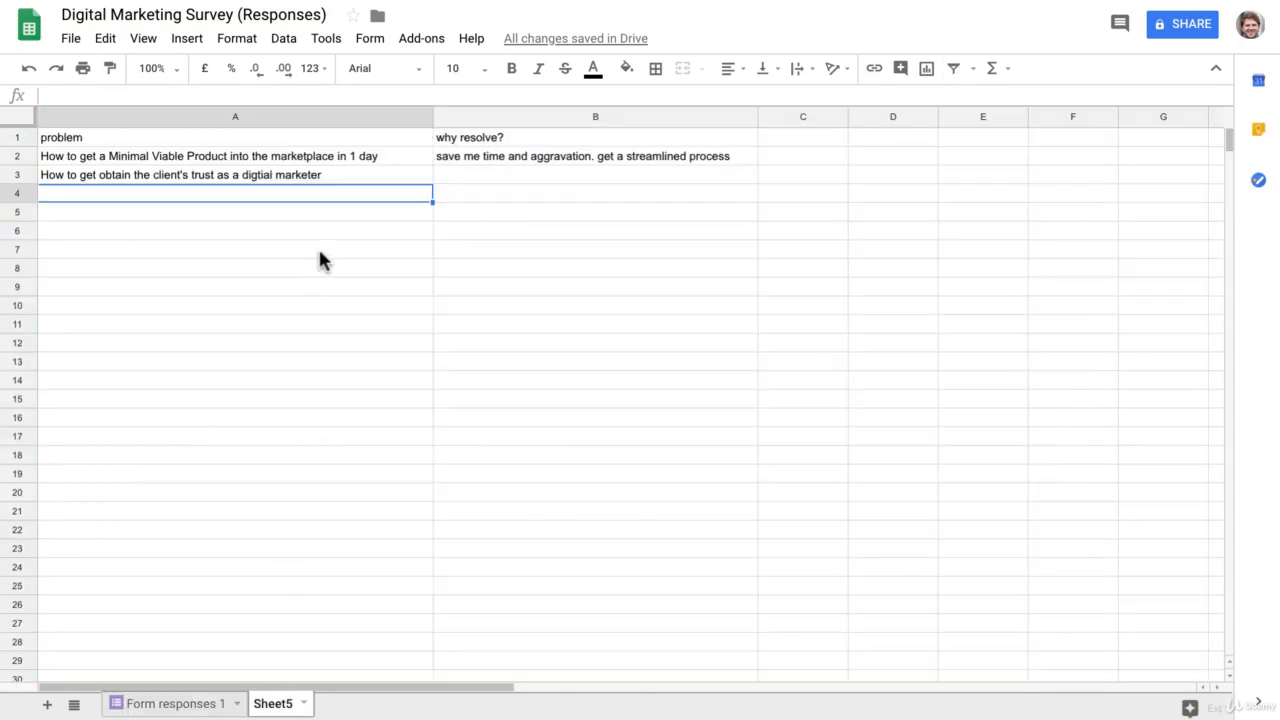
pyautogui.click(484, 178)
pyautogui.write('grow ou')
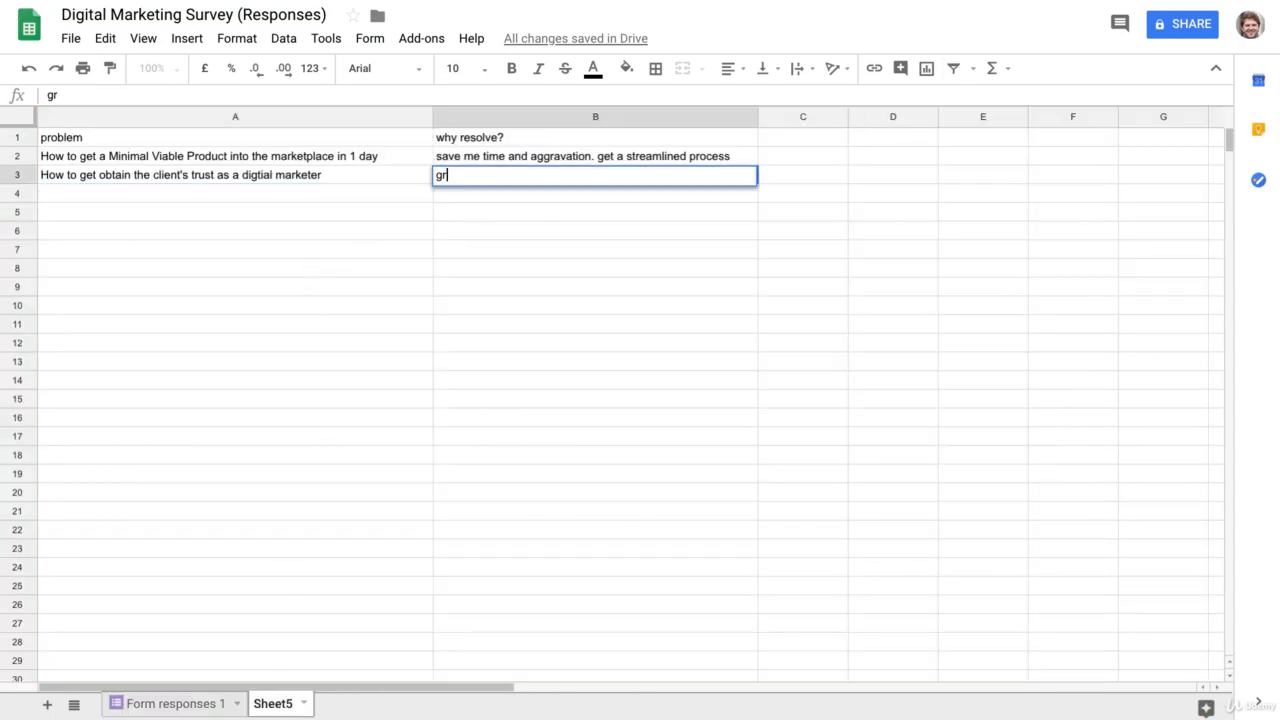
pyautogui.press('BackSpace')
pyautogui.press('BackSpace')
pyautogui.write('upr')
pyautogui.press('BackSpace')
pyautogui.press('BackSpace')
pyautogui.press('BackSpace')
pyautogui.write('your business steadi')
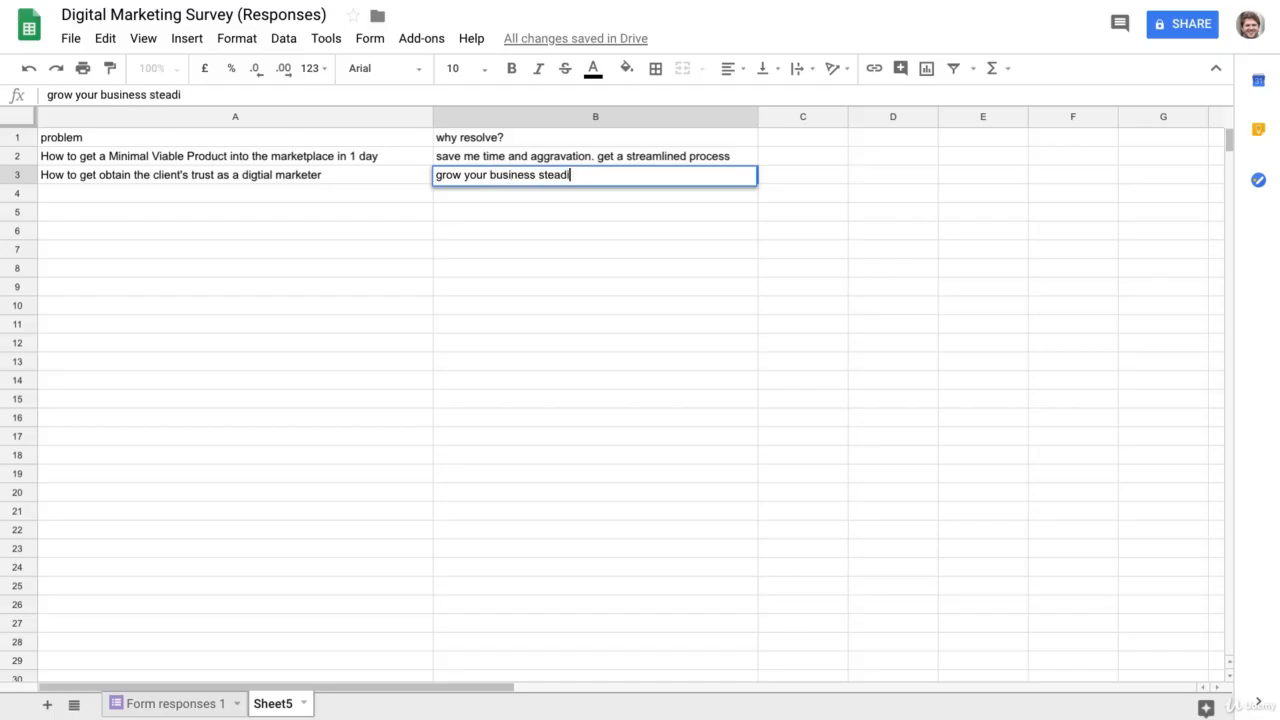
pyautogui.write('ley)')
pyautogui.press('BackSpace')
pyautogui.press('Return')
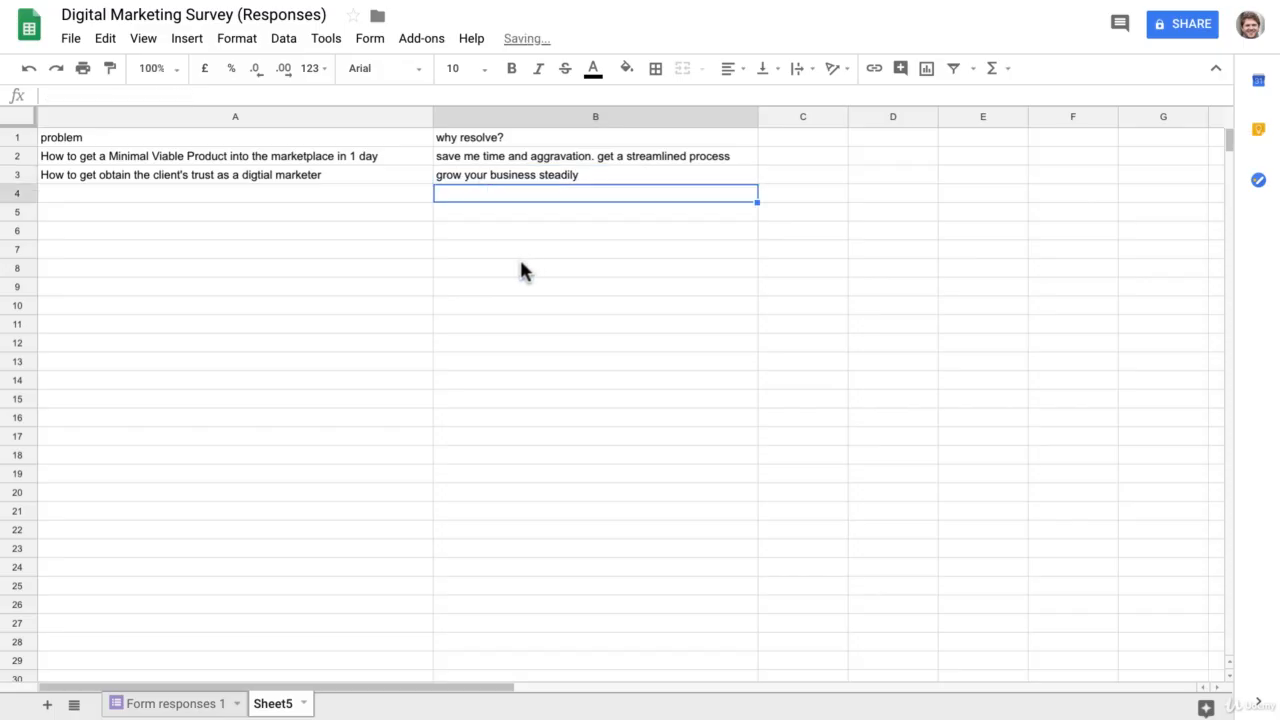
# Step: Make the header row with "problem" and "why resolve?" bold in Sheet5
pyautogui.click(14, 138)
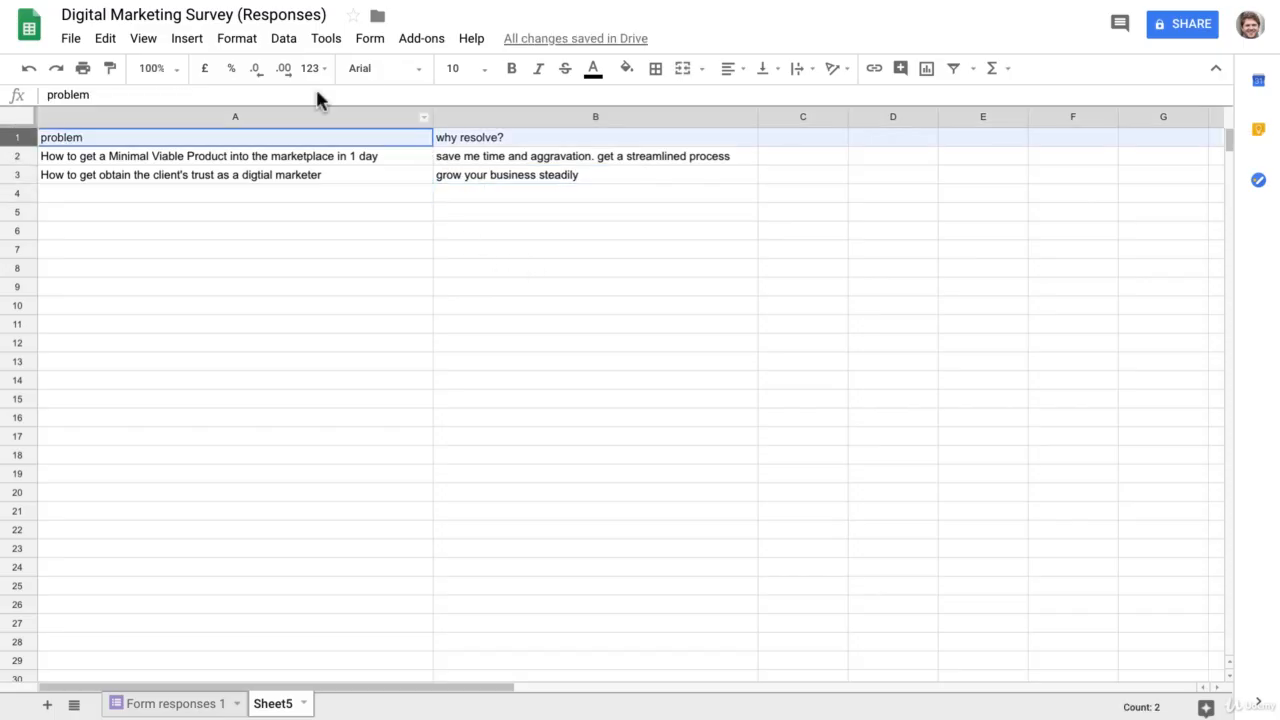
pyautogui.click(512, 70)
pyautogui.click(500, 396)
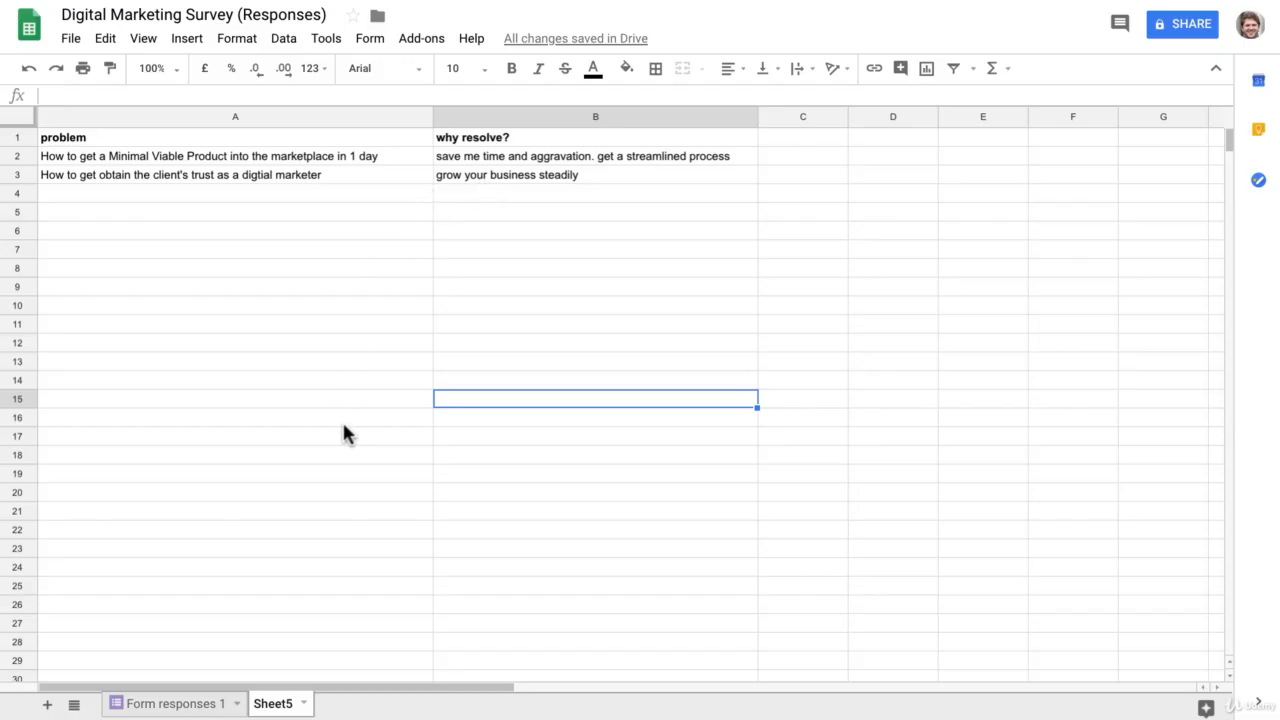
# Step: Copy the biggest challenge answer "How does voice search effect SEO ?" from row 43 of Form responses 1
pyautogui.click(171, 703)
pyautogui.click(482, 248)
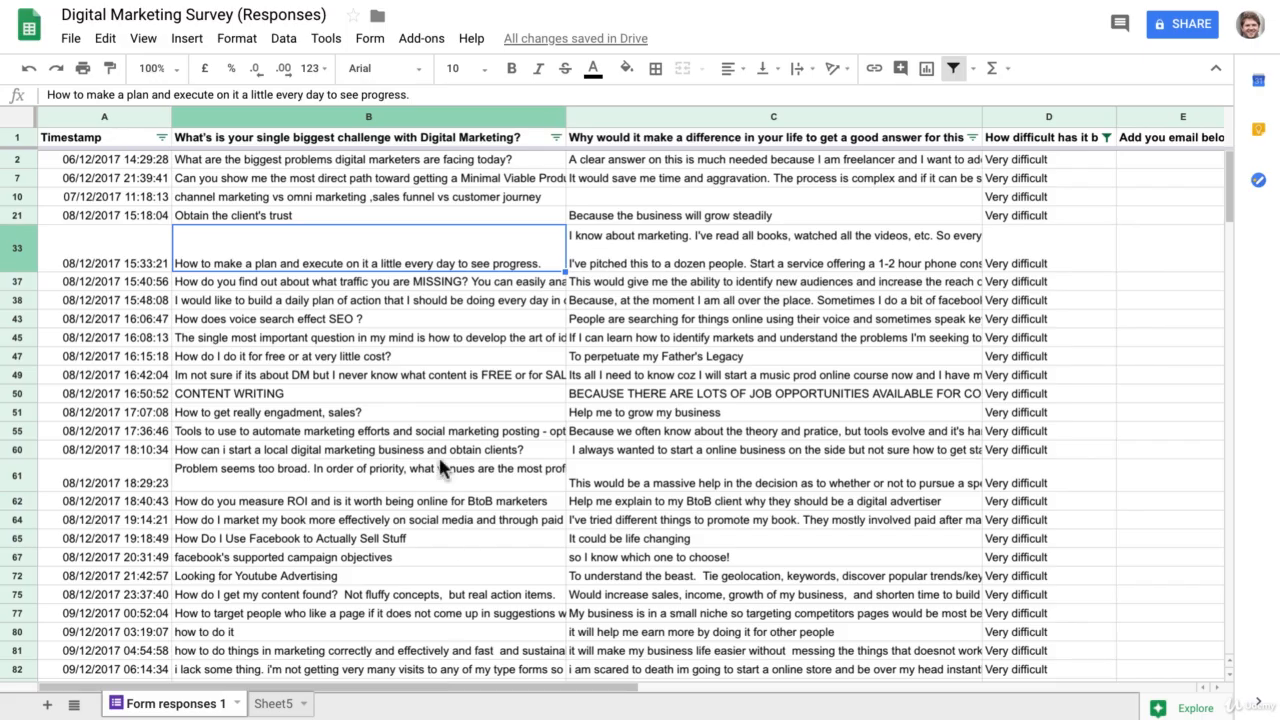
pyautogui.click(337, 325)
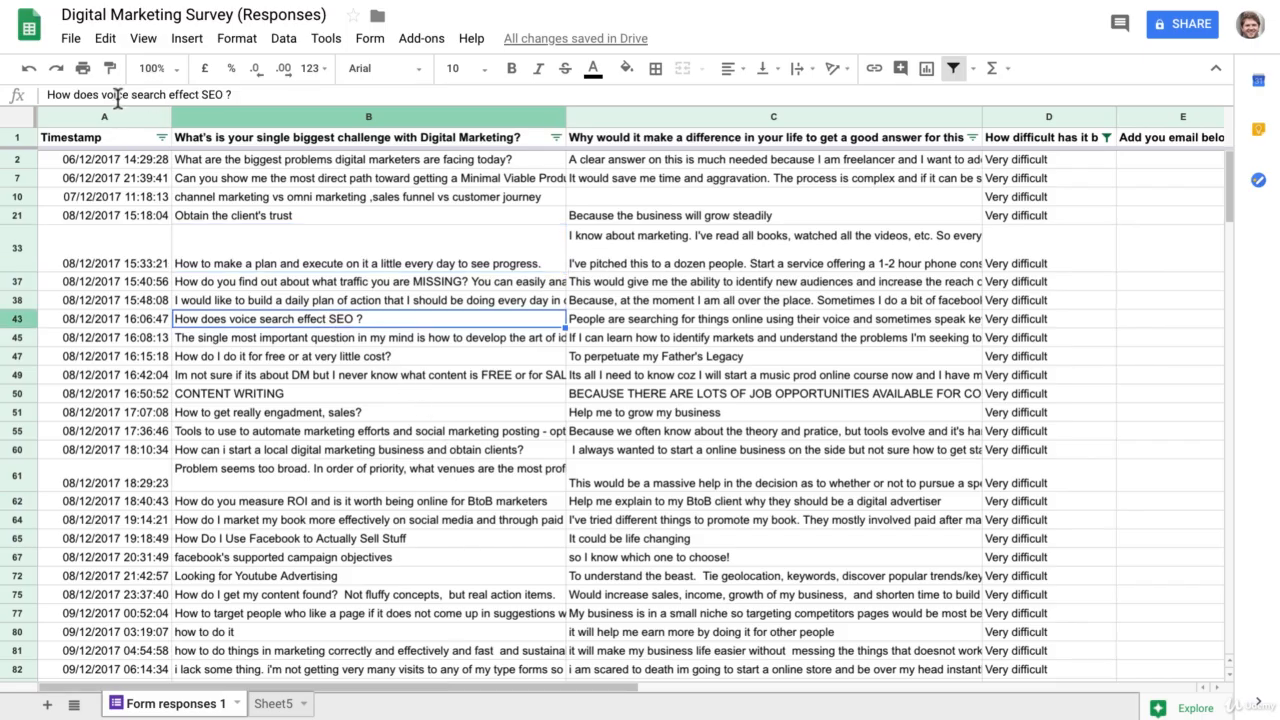
pyautogui.moveTo(48, 95)
pyautogui.mouseDown()
pyautogui.moveTo(254, 96)
pyautogui.moveTo(43, 95)
pyautogui.mouseUp()
pyautogui.hotkey('ctrl', 'c')
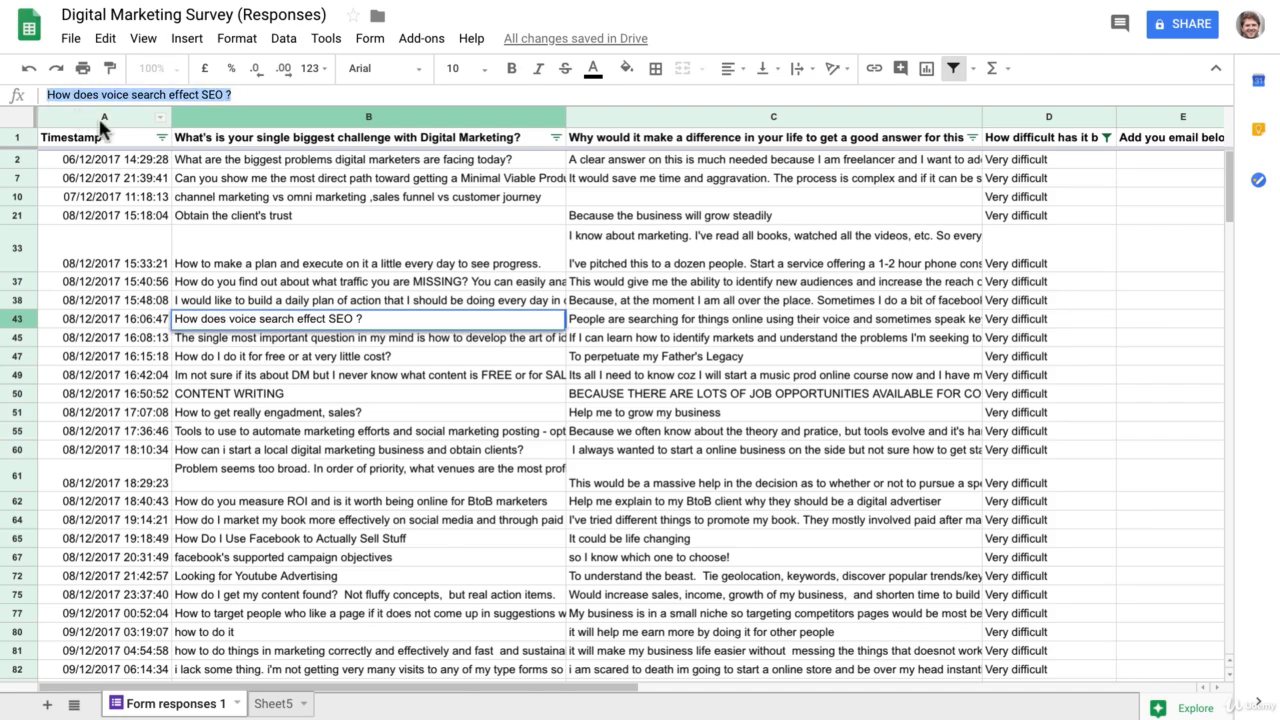
# Step: Paste the copied voice search question into A4 of Sheet5, under "problem"
pyautogui.click(280, 703)
pyautogui.click(206, 194)
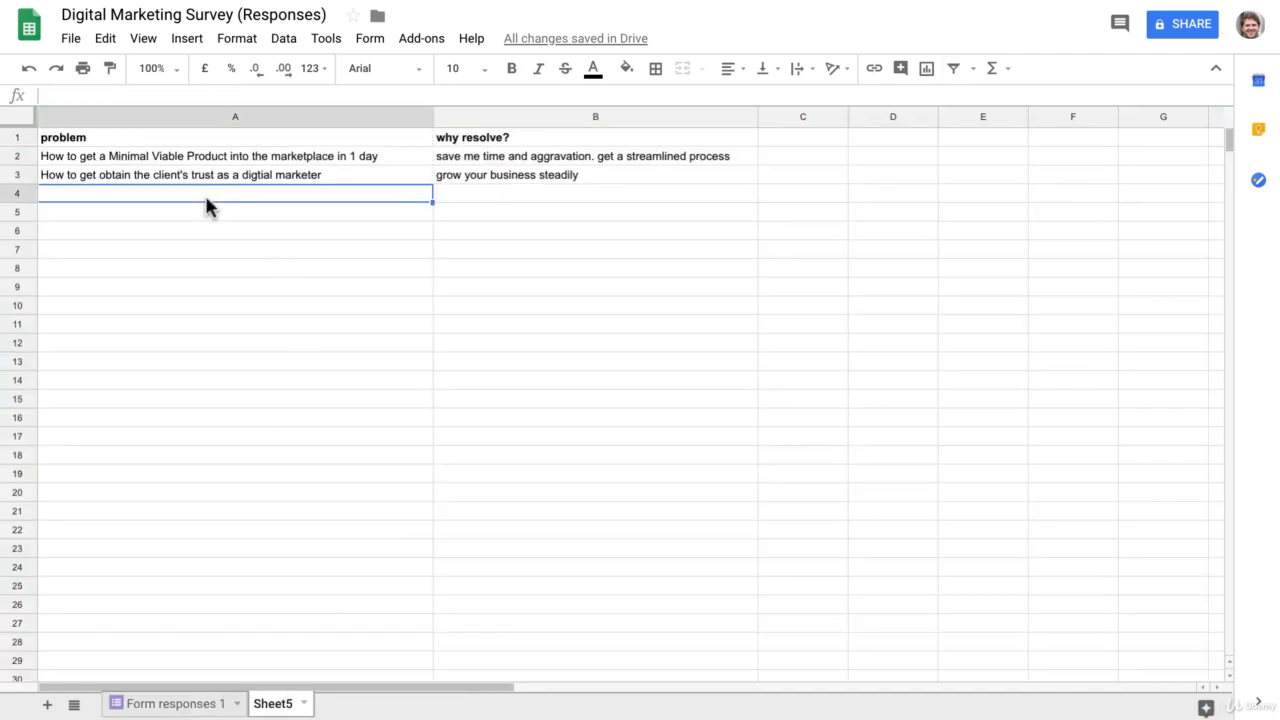
pyautogui.hotkey('ctrl', 'v')
# Step: Rewrite the voice search question in A4 as "How to benefit from Voice SEO"
pyautogui.moveTo(71, 95); pyautogui.dragTo(165, 96)
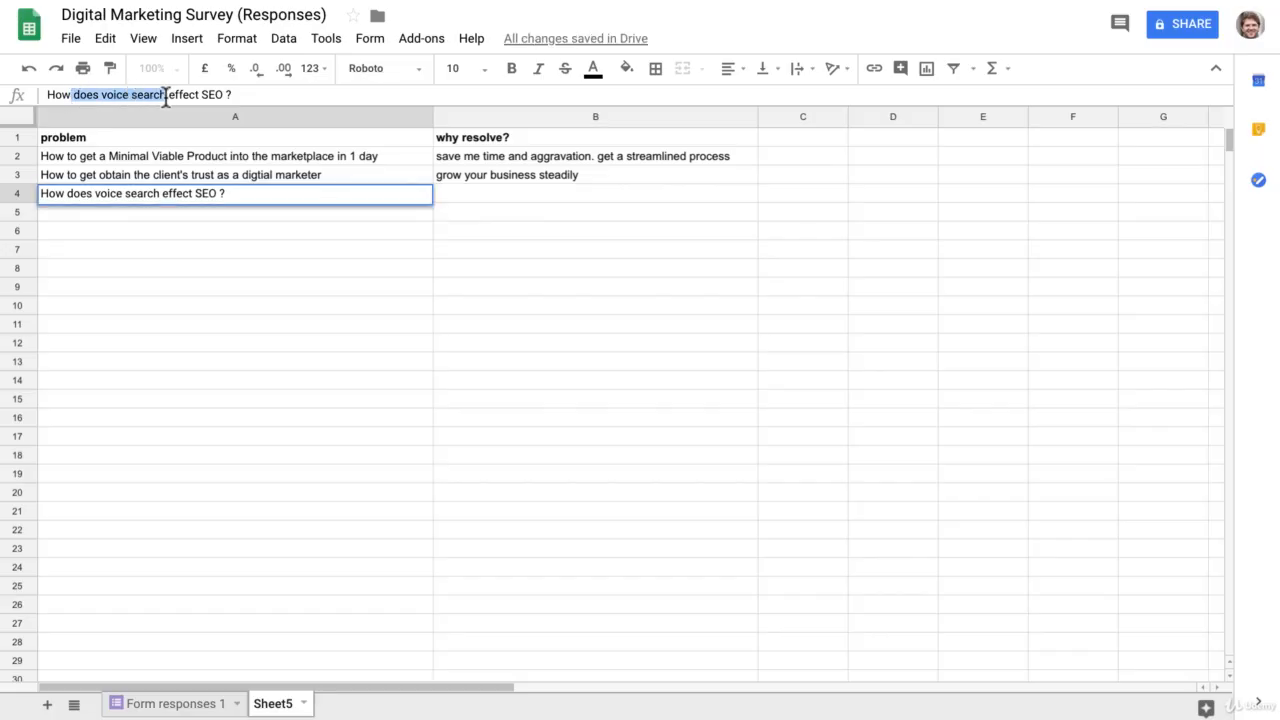
pyautogui.click(166, 96)
pyautogui.moveTo(269, 95); pyautogui.dragTo(243, 94)
pyautogui.click(74, 92)
pyautogui.write('t')
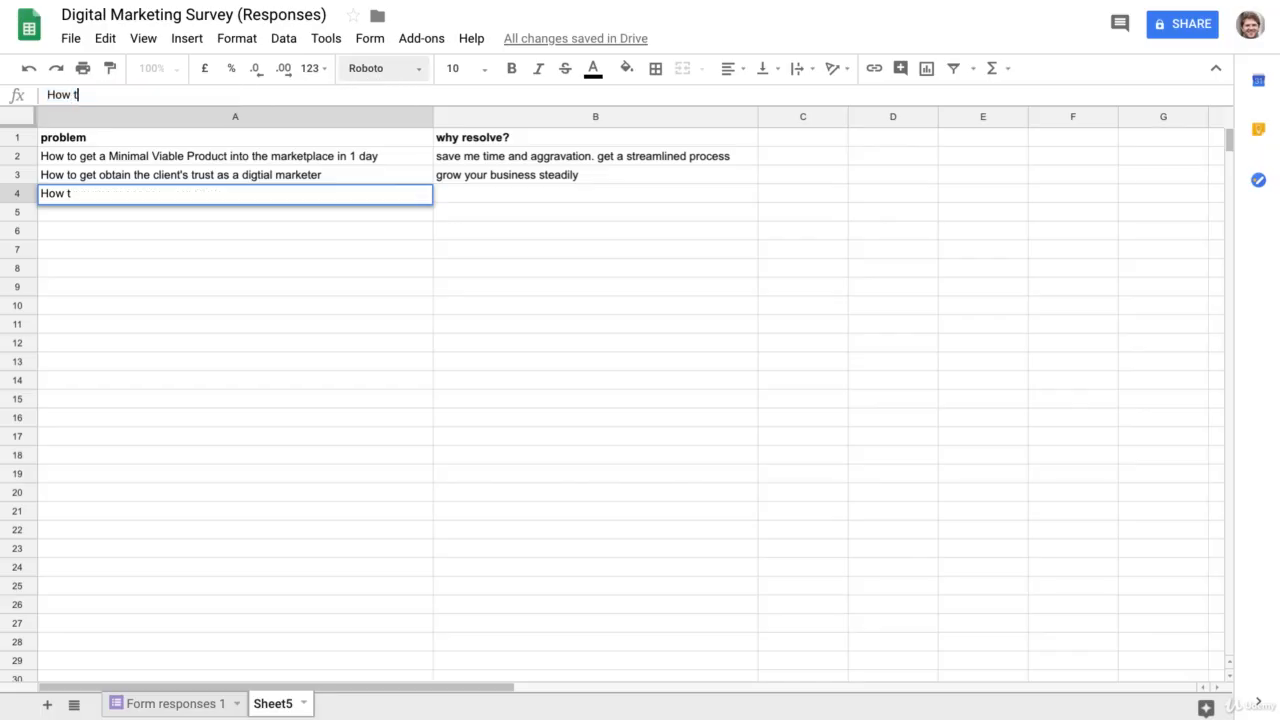
pyautogui.write('o benefits')
pyautogui.press('BackSpace')
pyautogui.press('BackSpace')
pyautogui.write('from Vouce')
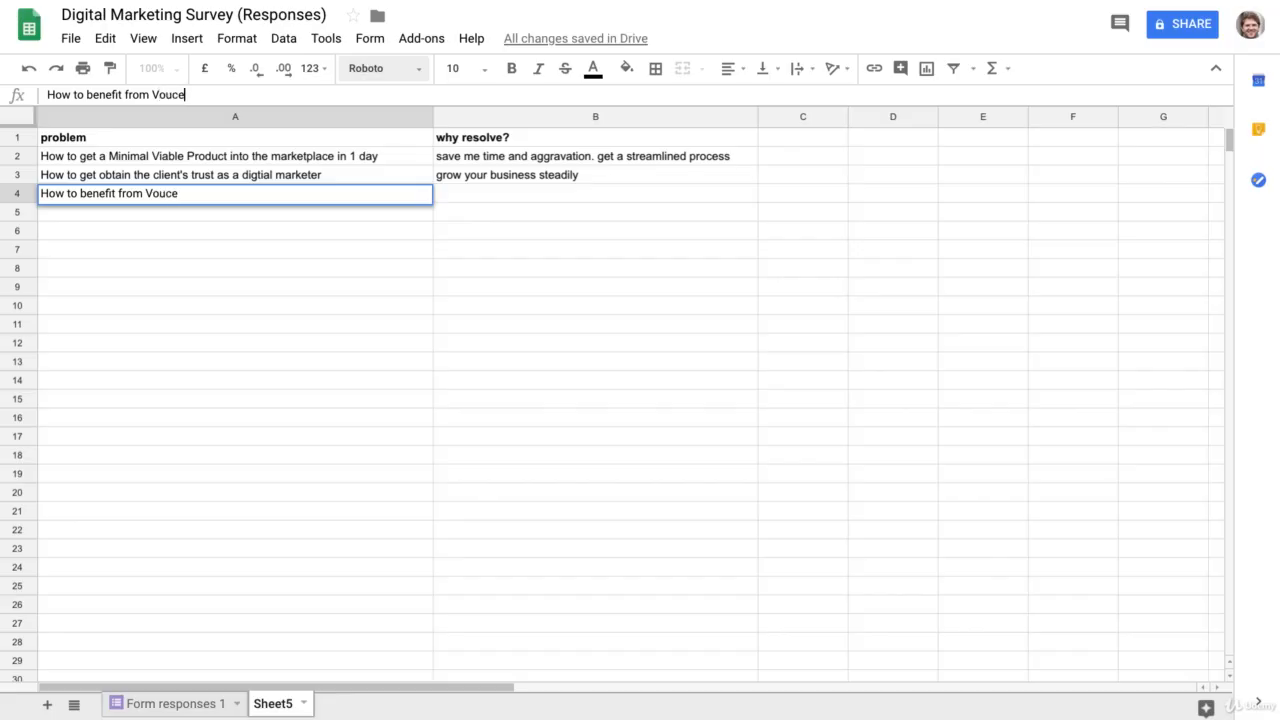
pyautogui.press('BackSpace')
pyautogui.press('BackSpace')
pyautogui.press('BackSpace')
pyautogui.write('iuce')
pyautogui.press('BackSpace')
pyautogui.press('BackSpace')
pyautogui.press('BackSpace')
pyautogui.write('ce')
pyautogui.write('SEO')
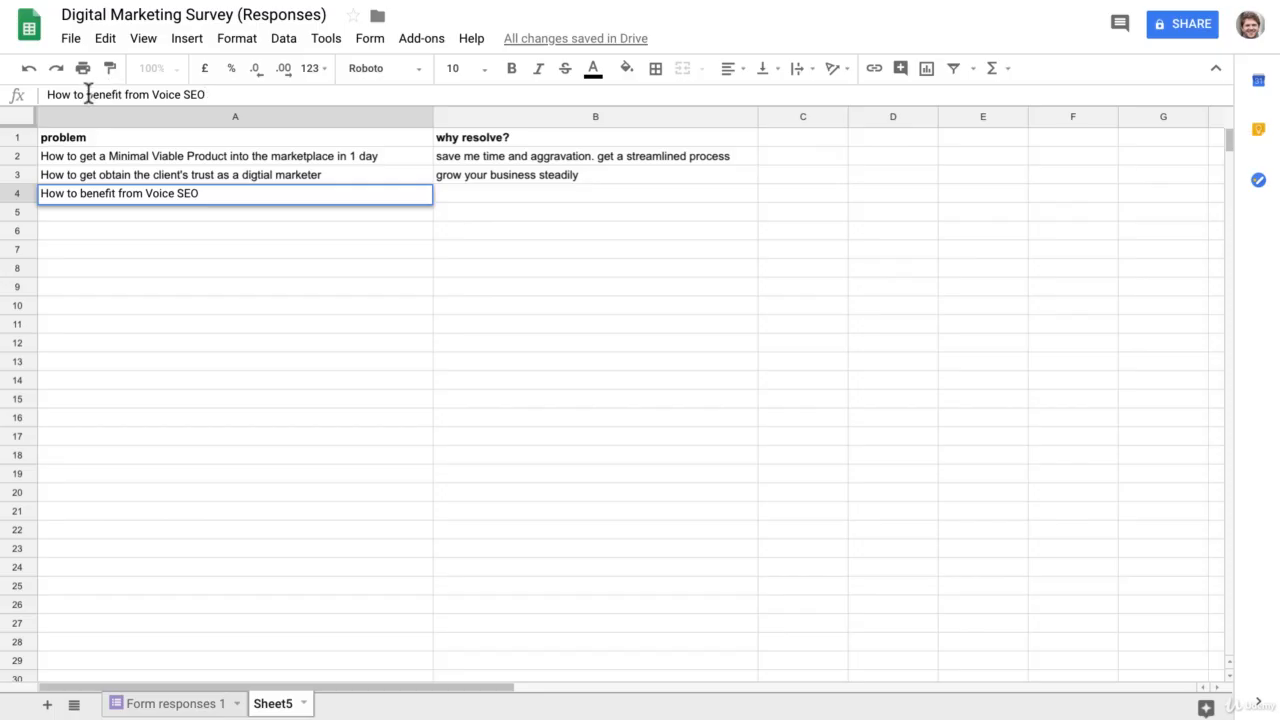
# Step: Change the problem in A4 to "How to rank #1 from Voice SEO on mobile"
pyautogui.moveTo(86, 94); pyautogui.dragTo(125, 94)
pyautogui.write('rank')
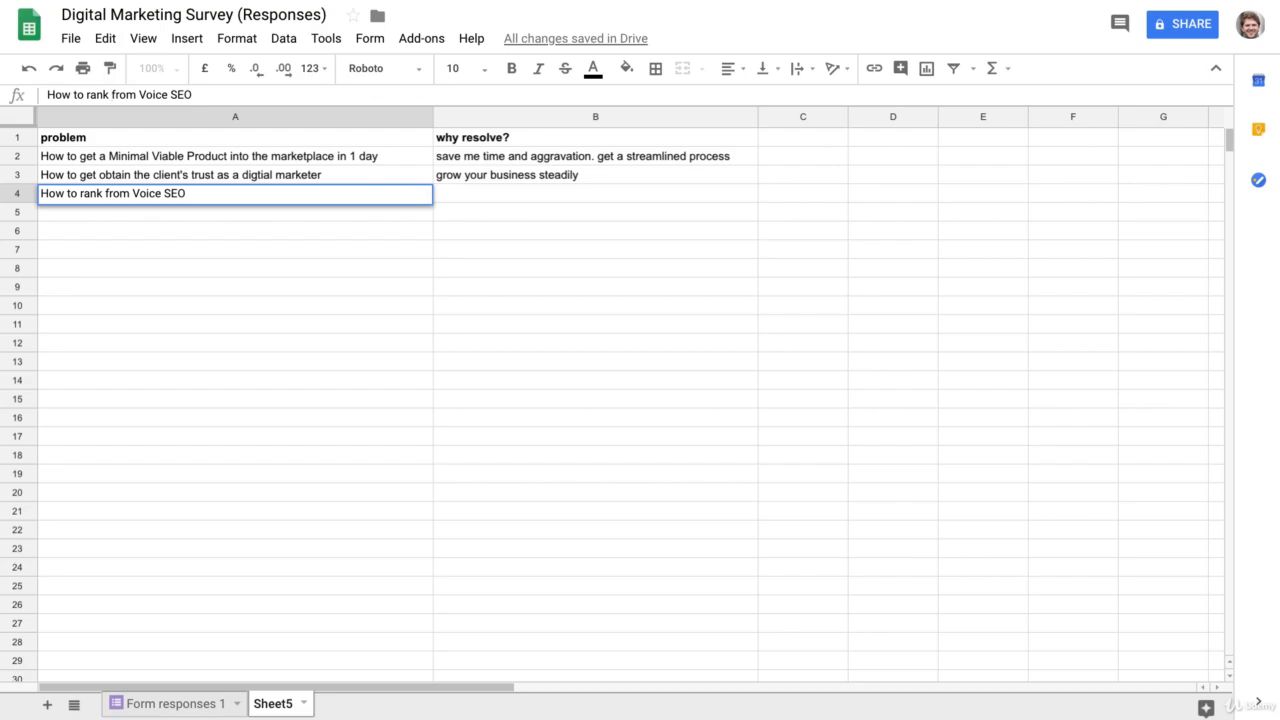
pyautogui.write(' #1 from')
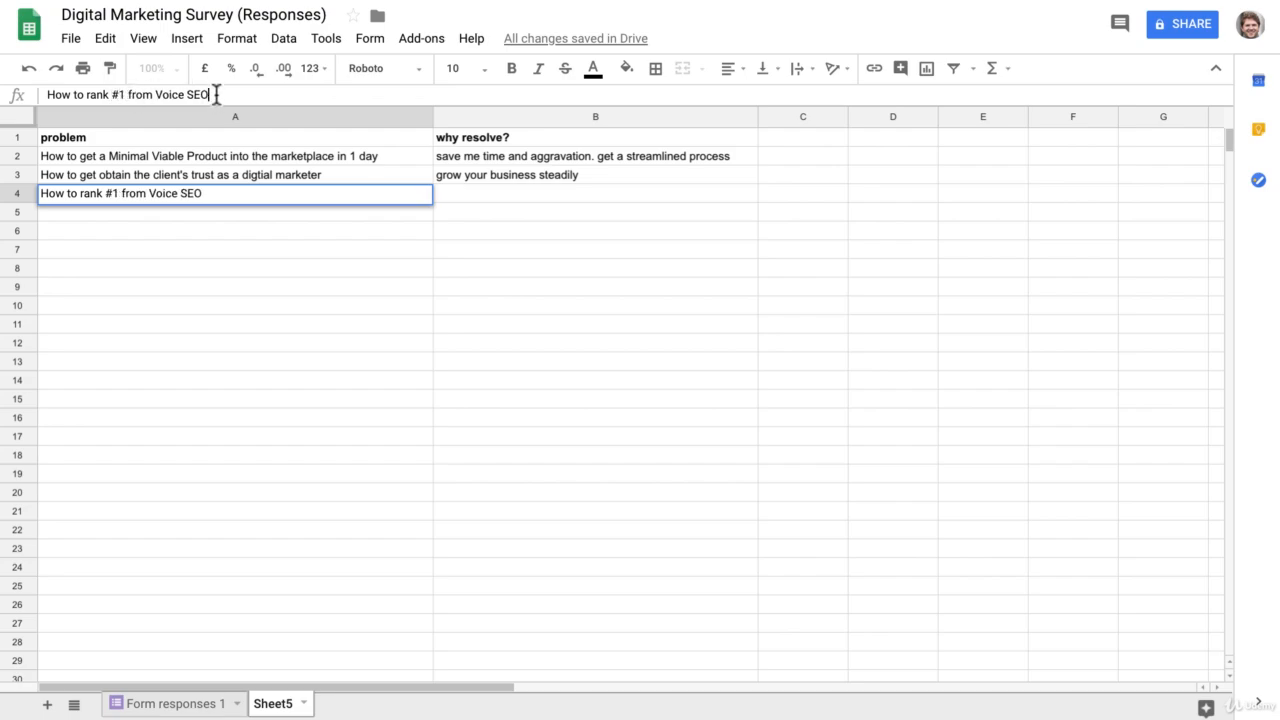
pyautogui.write(' Voice SEO on mile')
pyautogui.press('Return')
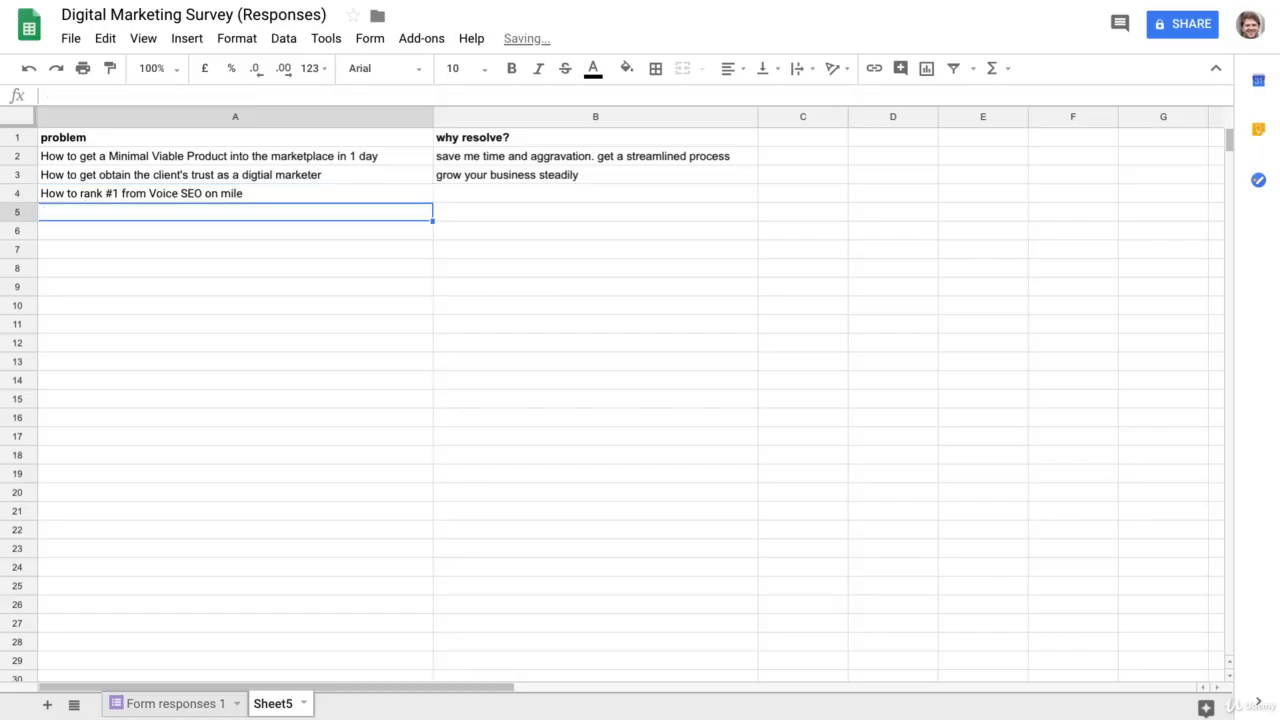
pyautogui.click(236, 195)
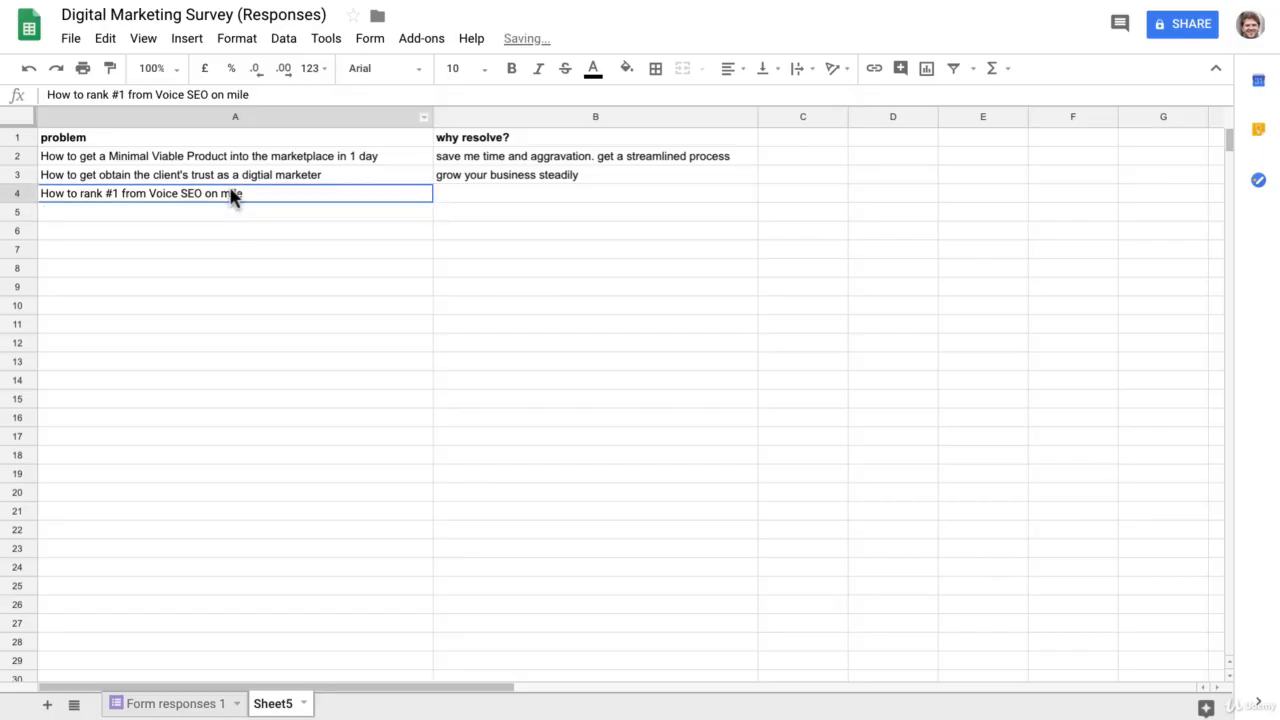
pyautogui.doubleClick(236, 94)
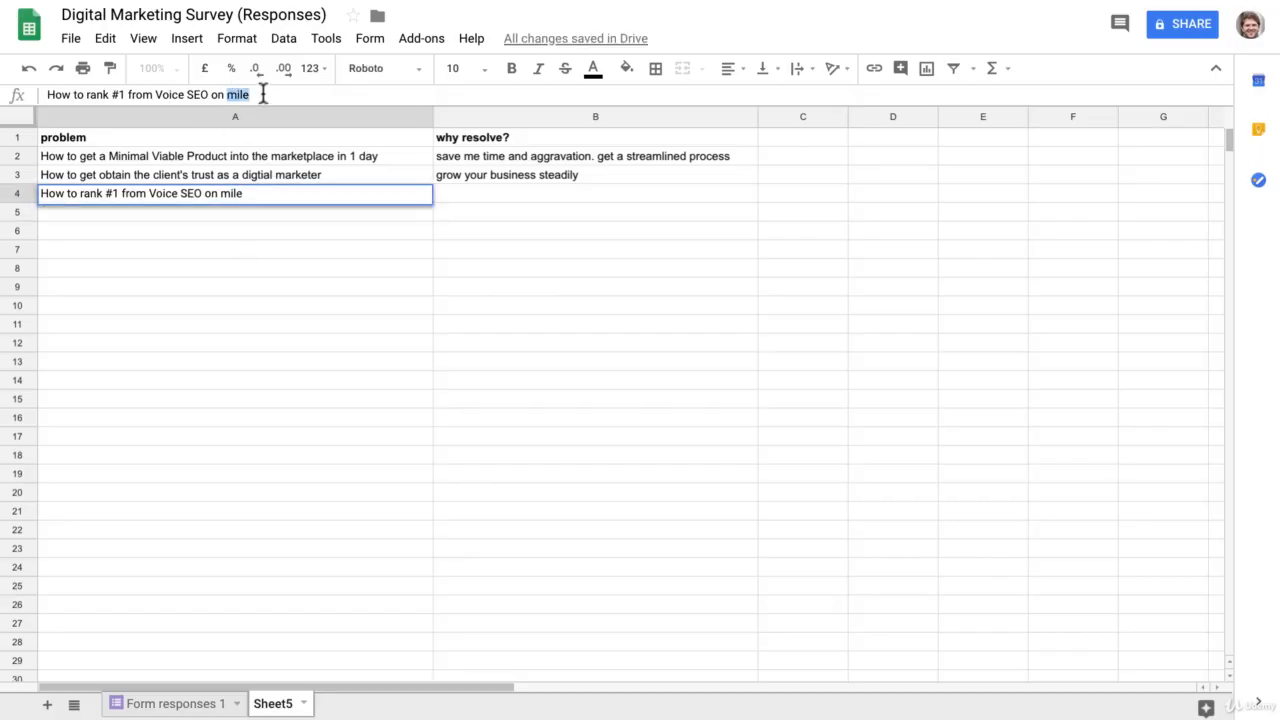
pyautogui.write('mobile')
pyautogui.press('Return')
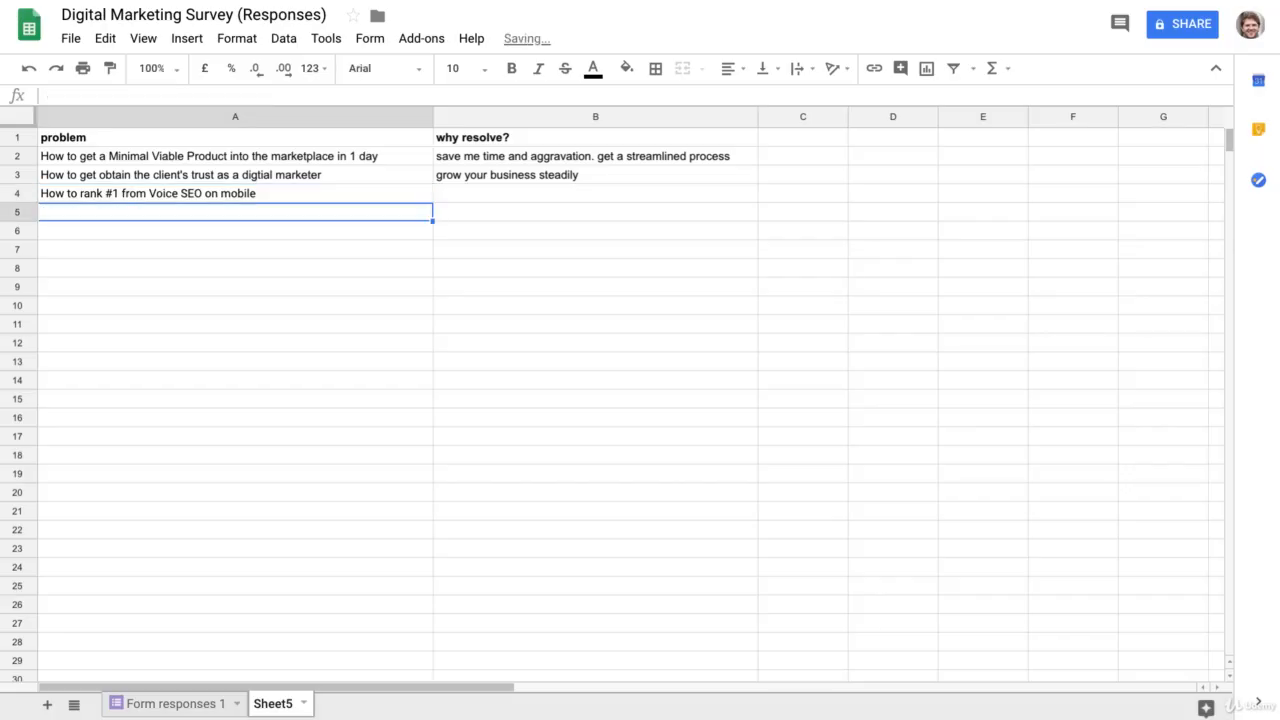
pyautogui.click(244, 193)
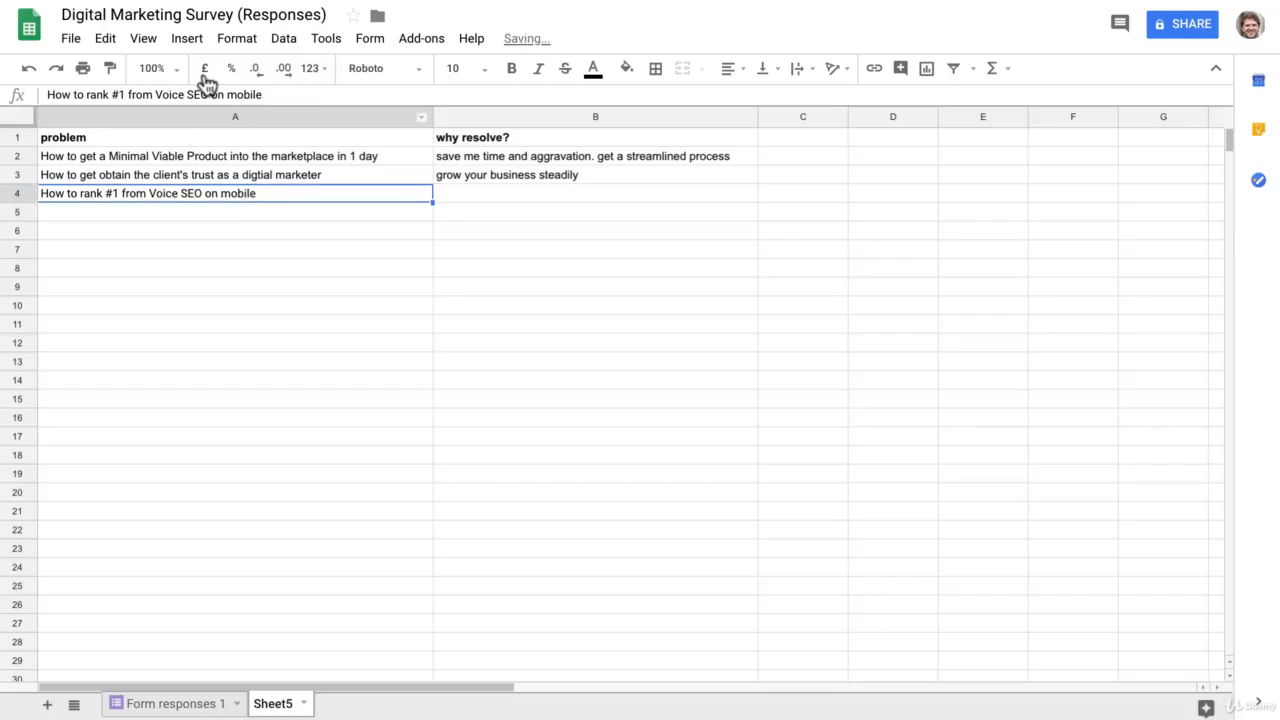
# Step: Copy the word "leveraged" from the row 43 reason in Form responses 1 into B4 of Sheet5
pyautogui.click(487, 197)
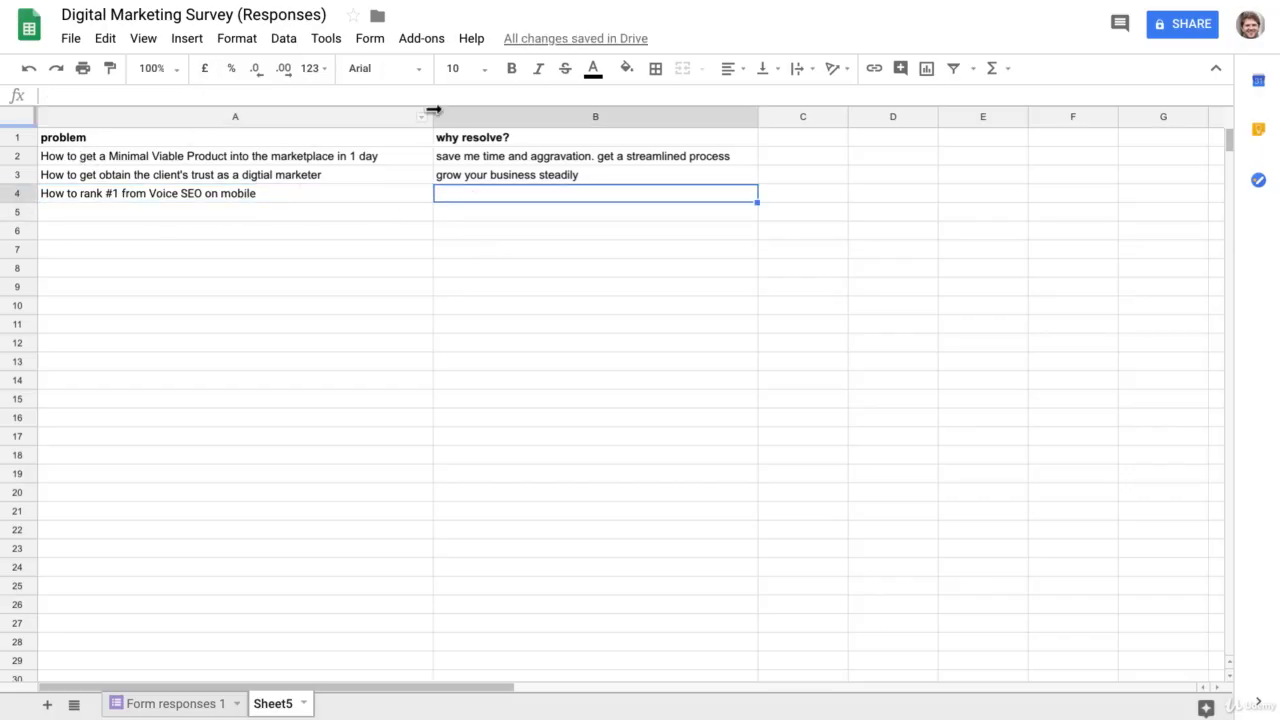
pyautogui.click(185, 706)
pyautogui.click(672, 322)
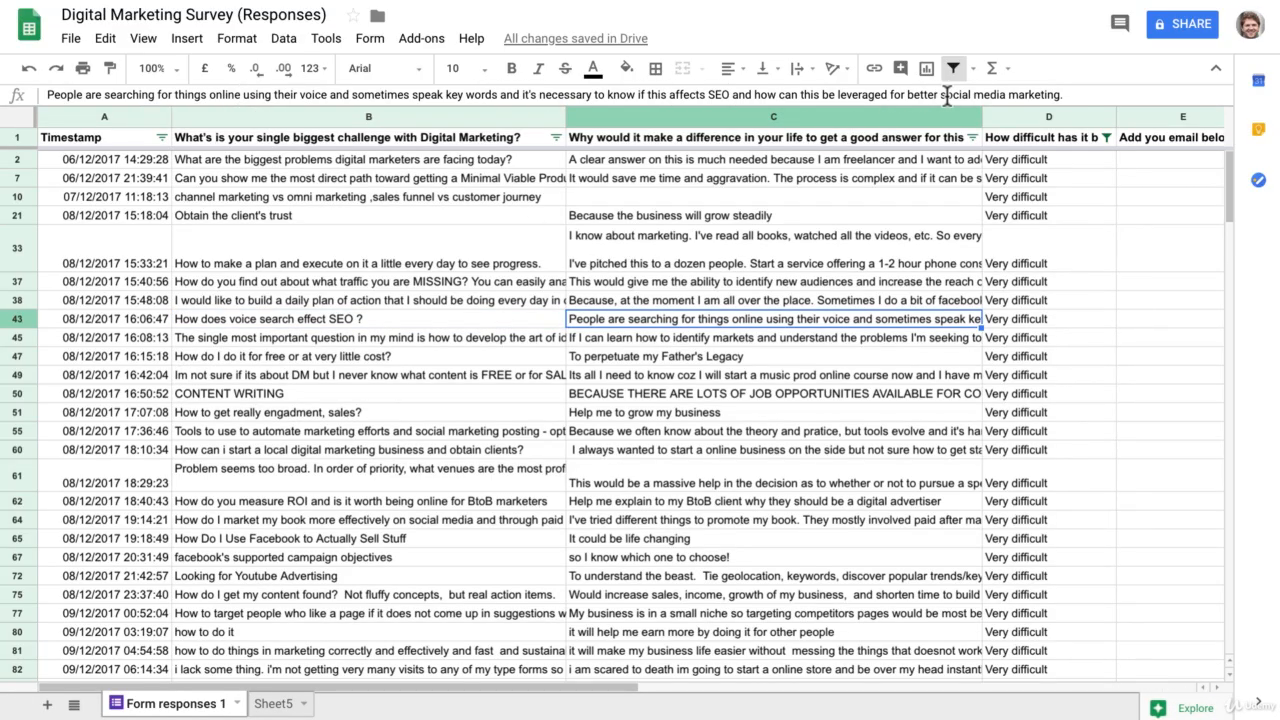
pyautogui.moveTo(837, 94); pyautogui.dragTo(893, 94)
pyautogui.hotkey('ctrl', 'c')
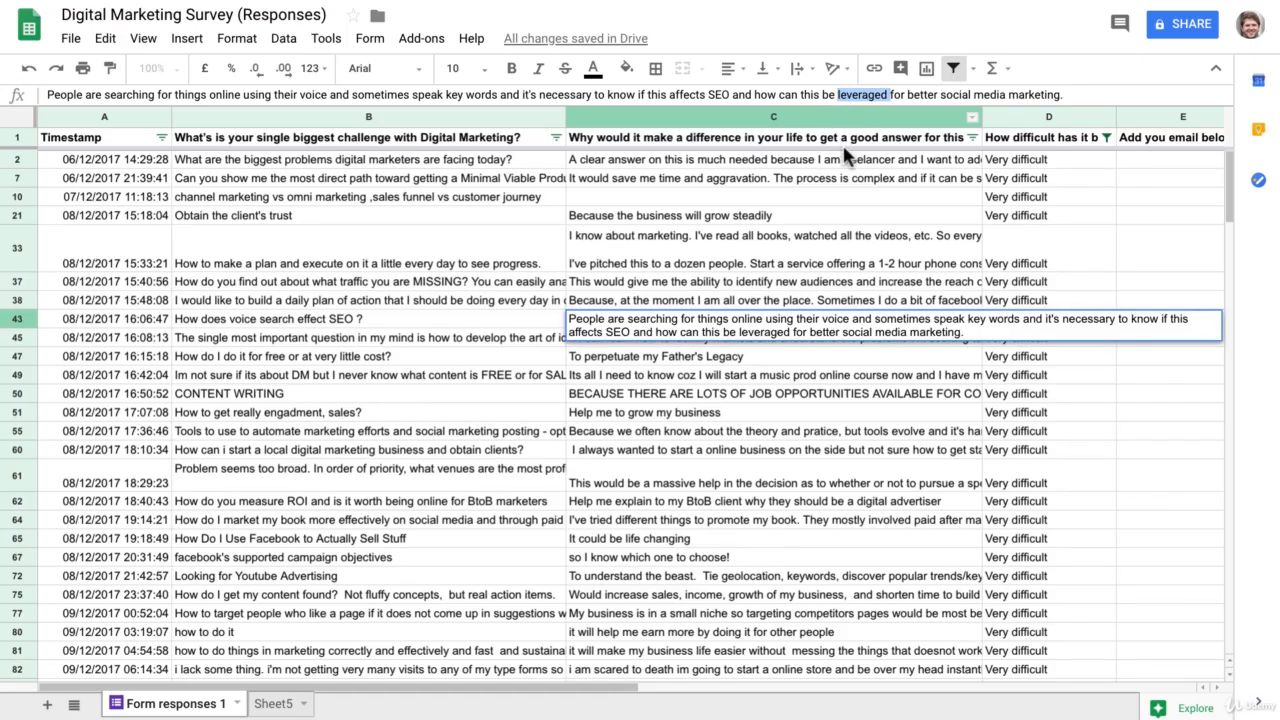
pyautogui.click(272, 703)
pyautogui.hotkey('ctrl', 'v')
pyautogui.click(494, 229)
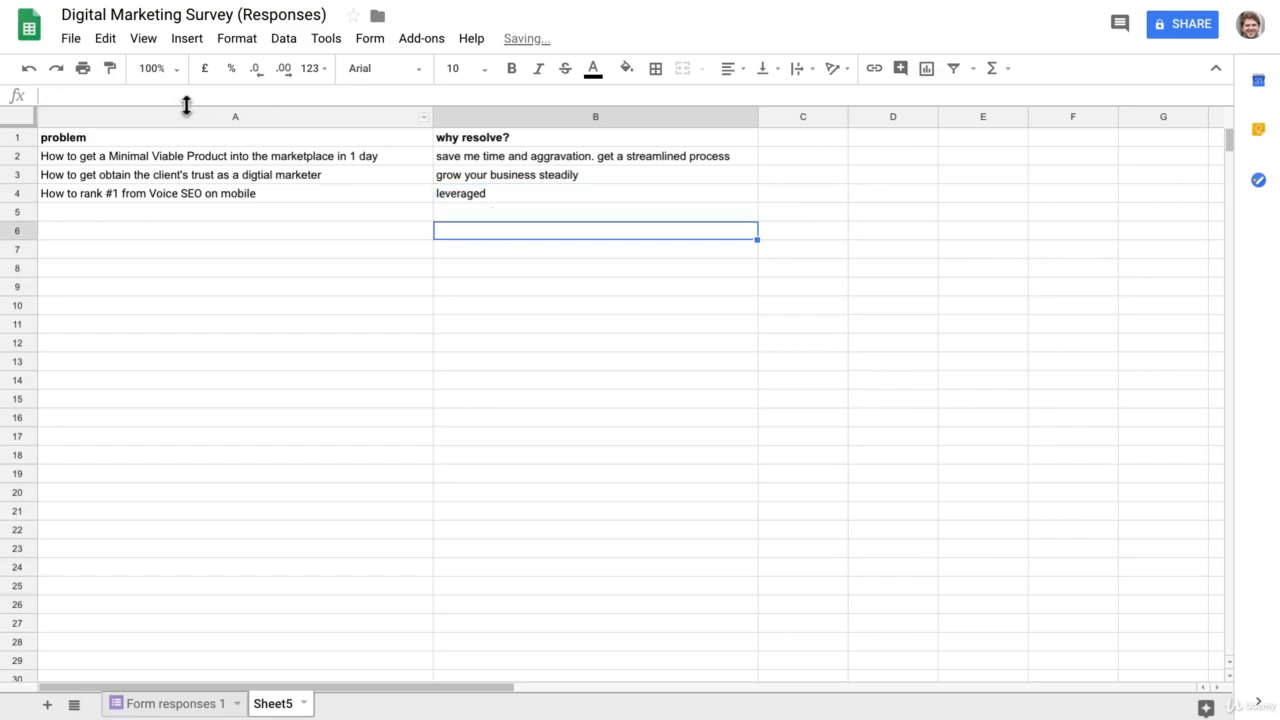
# Step: Turn the reason in B4 into "leverage to get free traffic to your site"
pyautogui.click(464, 203)
pyautogui.click(105, 94)
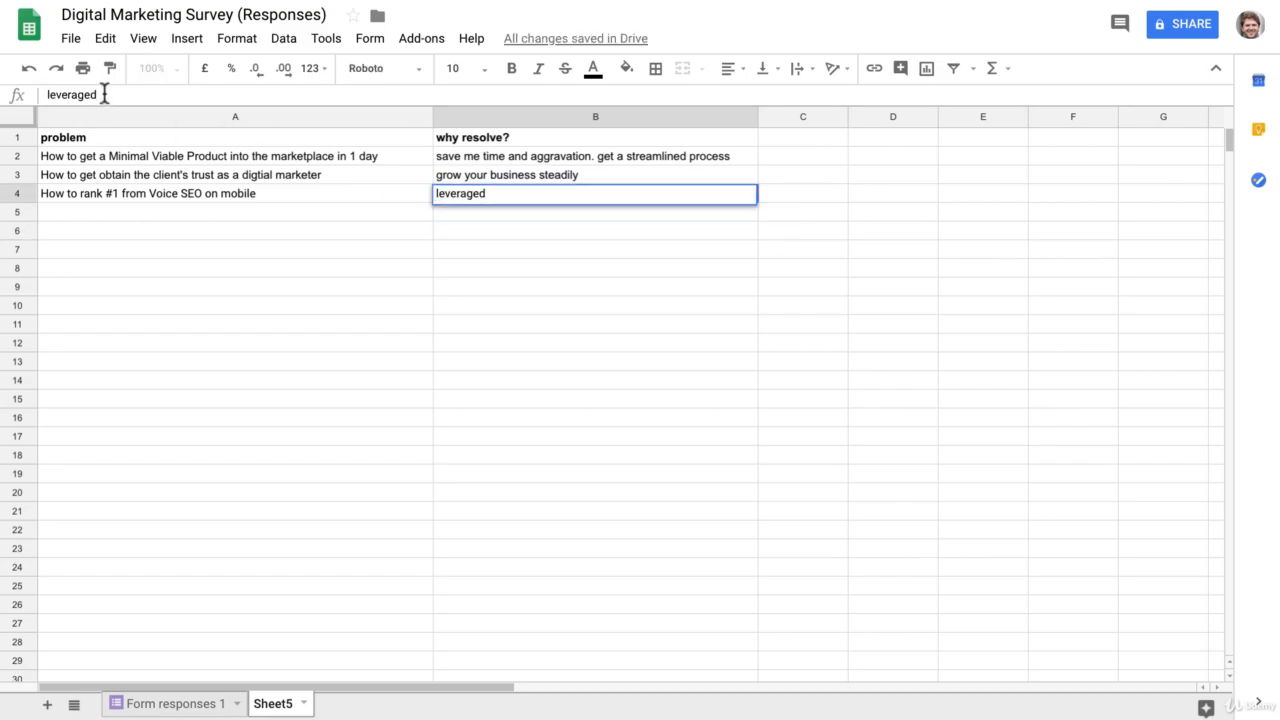
pyautogui.press('BackSpace')
pyautogui.write('to get free traffic to')
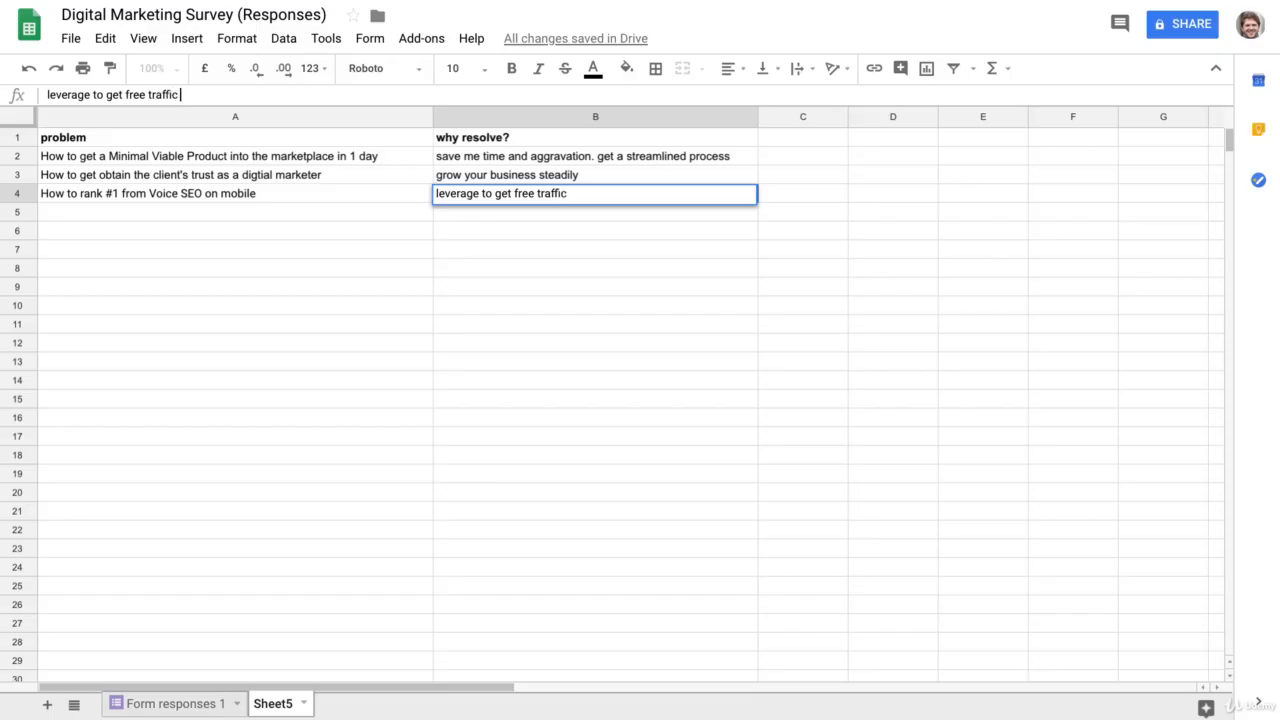
pyautogui.press('BackSpace')
pyautogui.write('o your site')
pyautogui.press('Return')
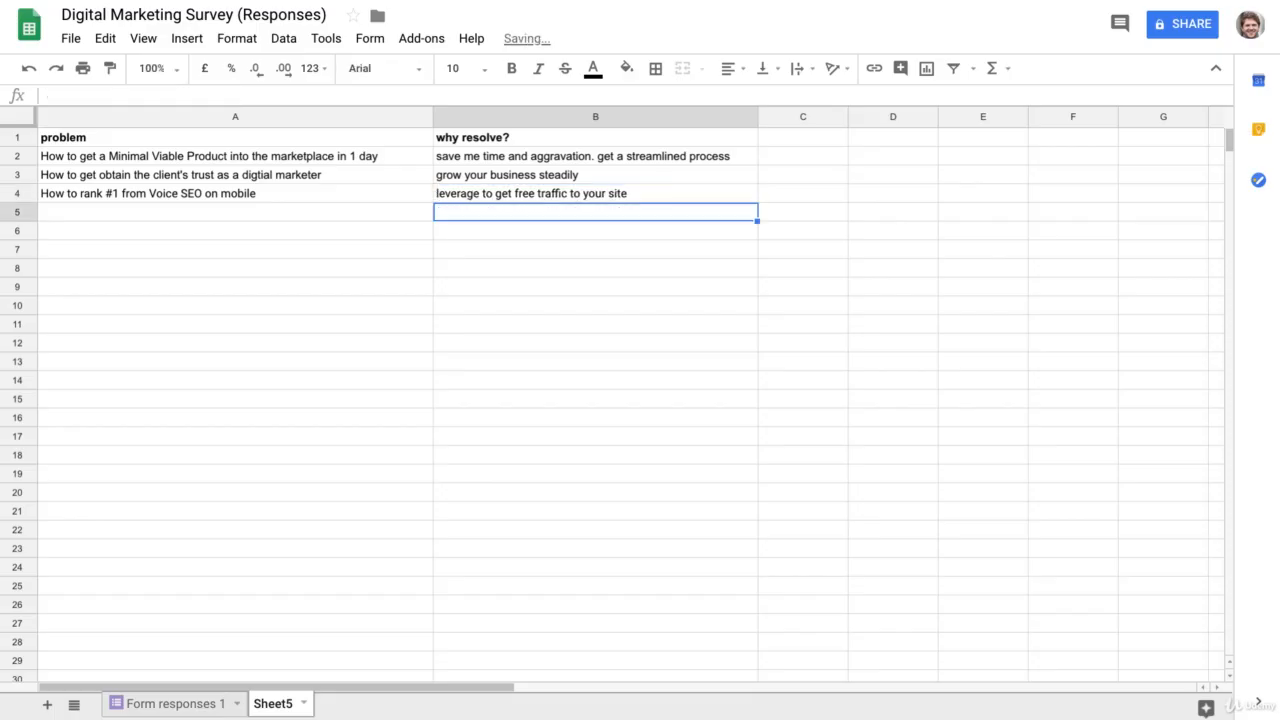
# Step: Review the problems and reasons compiled in A2:B4 of Sheet5 and return to the answers in Form responses 1
pyautogui.click(200, 706)
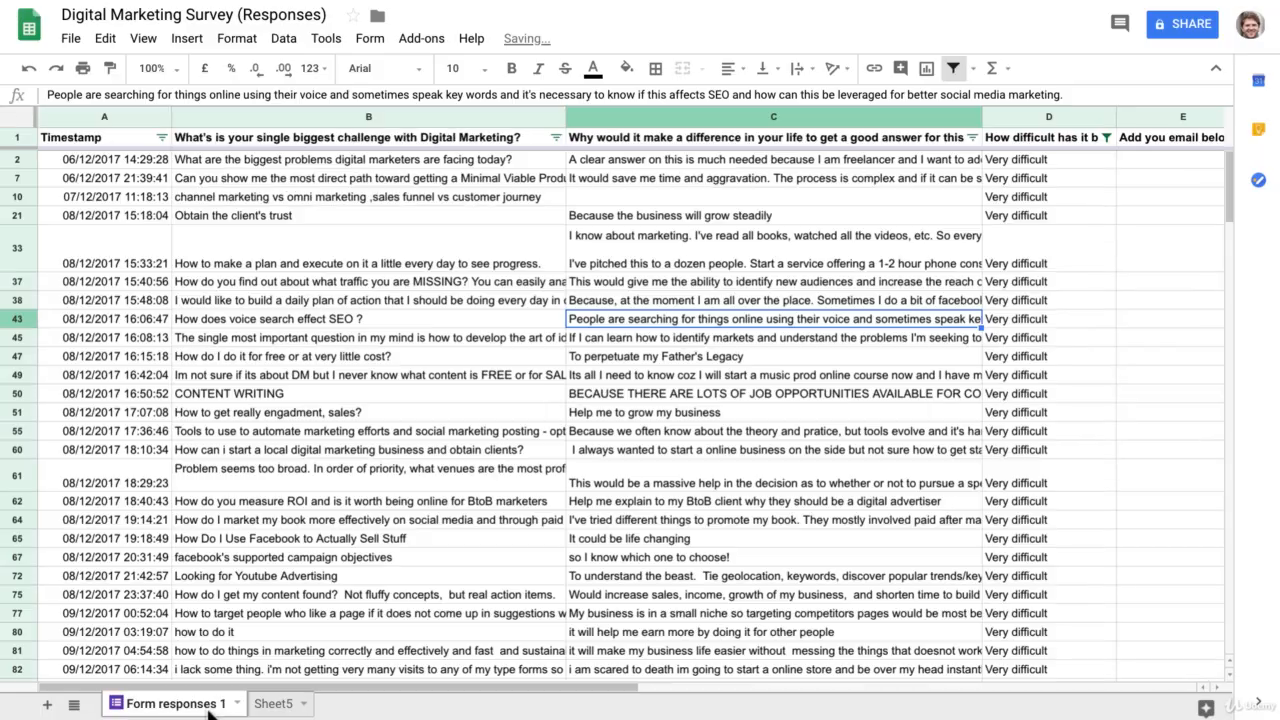
pyautogui.click(275, 704)
pyautogui.moveTo(394, 160); pyautogui.dragTo(462, 195)
pyautogui.click(480, 232)
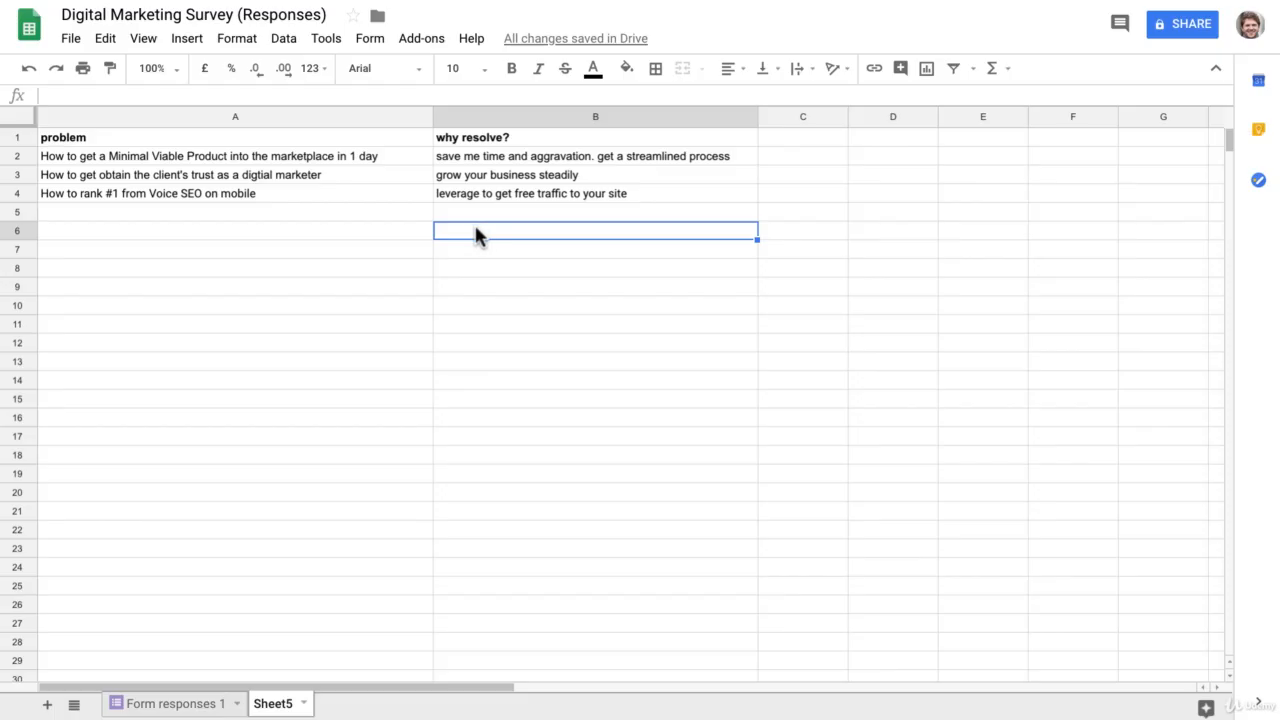
pyautogui.click(477, 252)
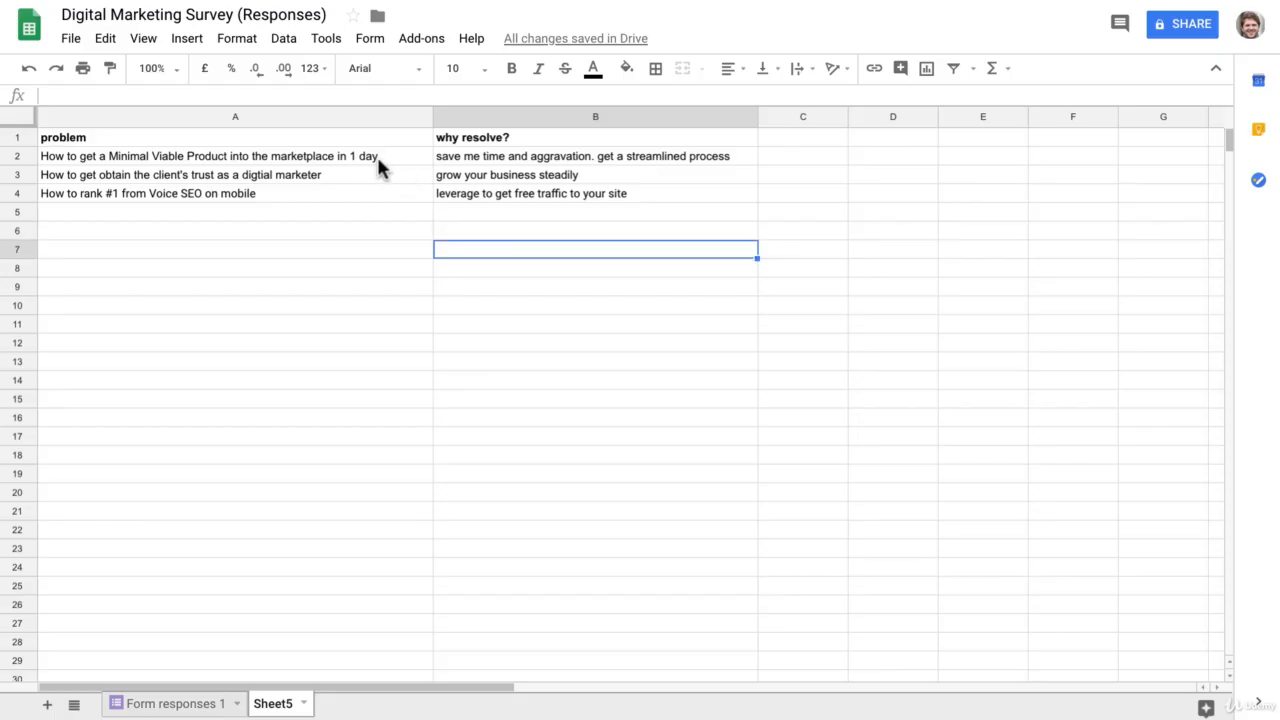
pyautogui.moveTo(377, 156); pyautogui.dragTo(449, 200)
pyautogui.click(440, 230)
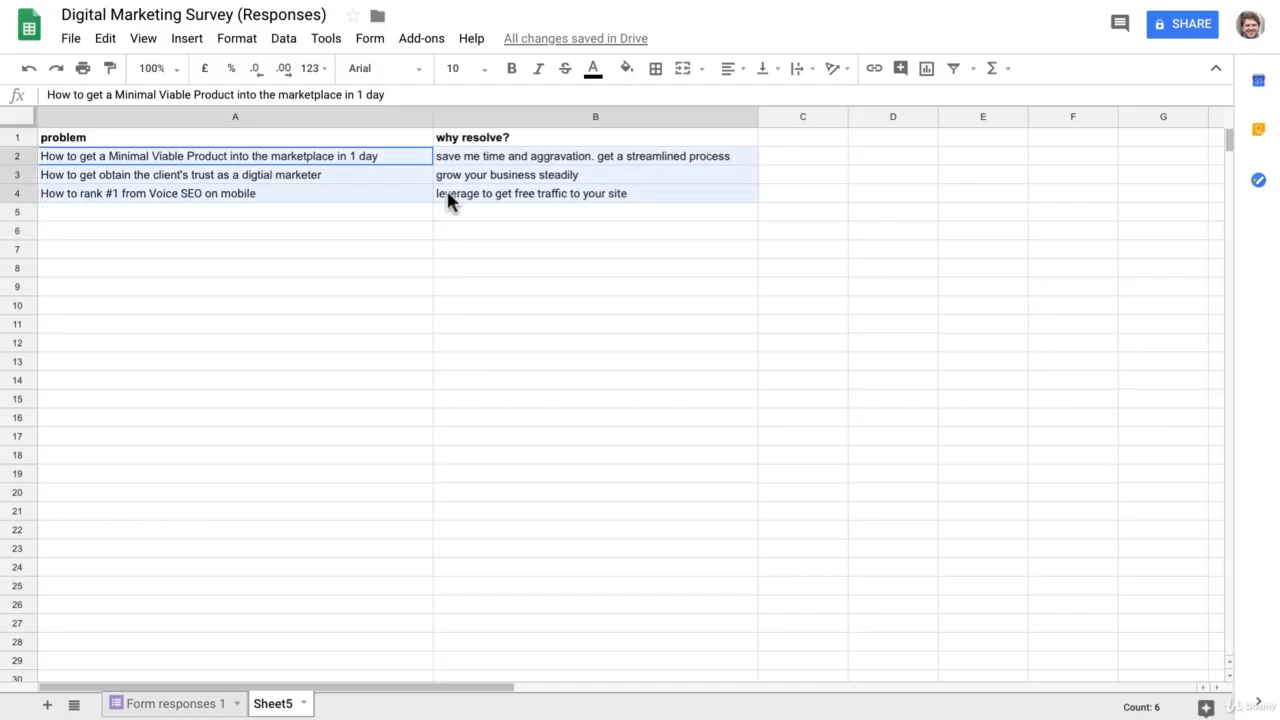
pyautogui.click(437, 270)
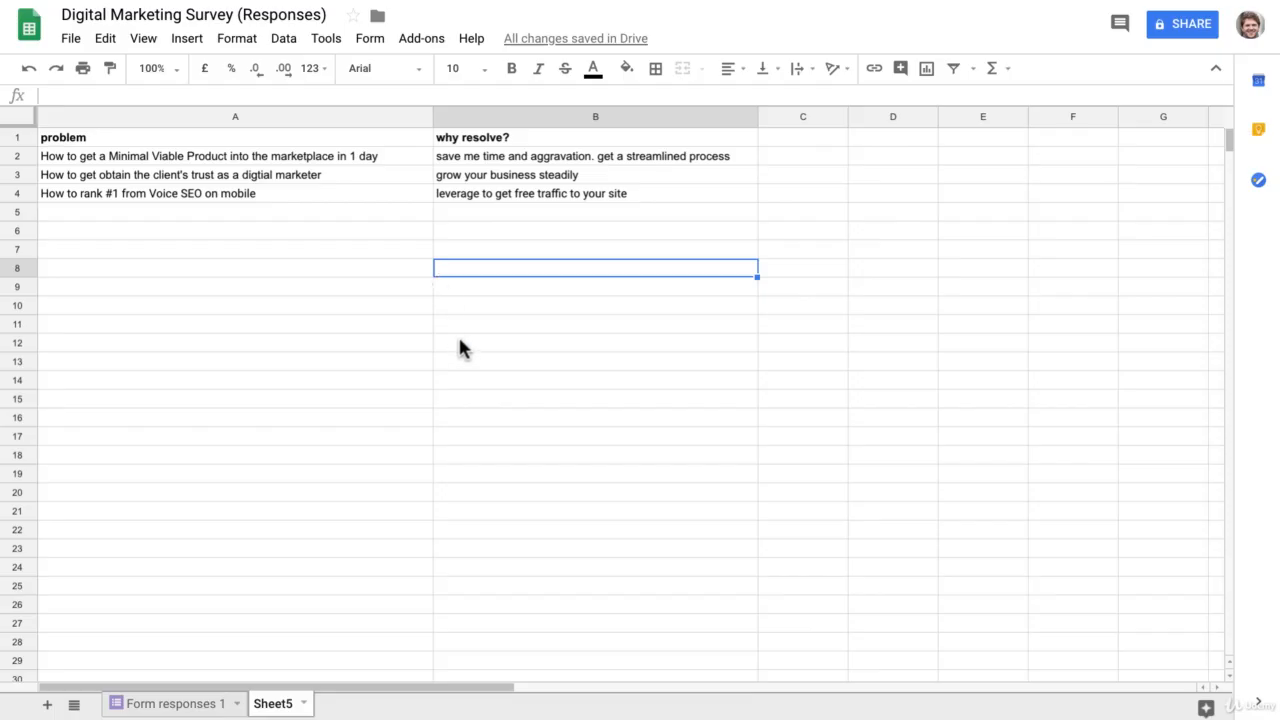
pyautogui.click(200, 704)
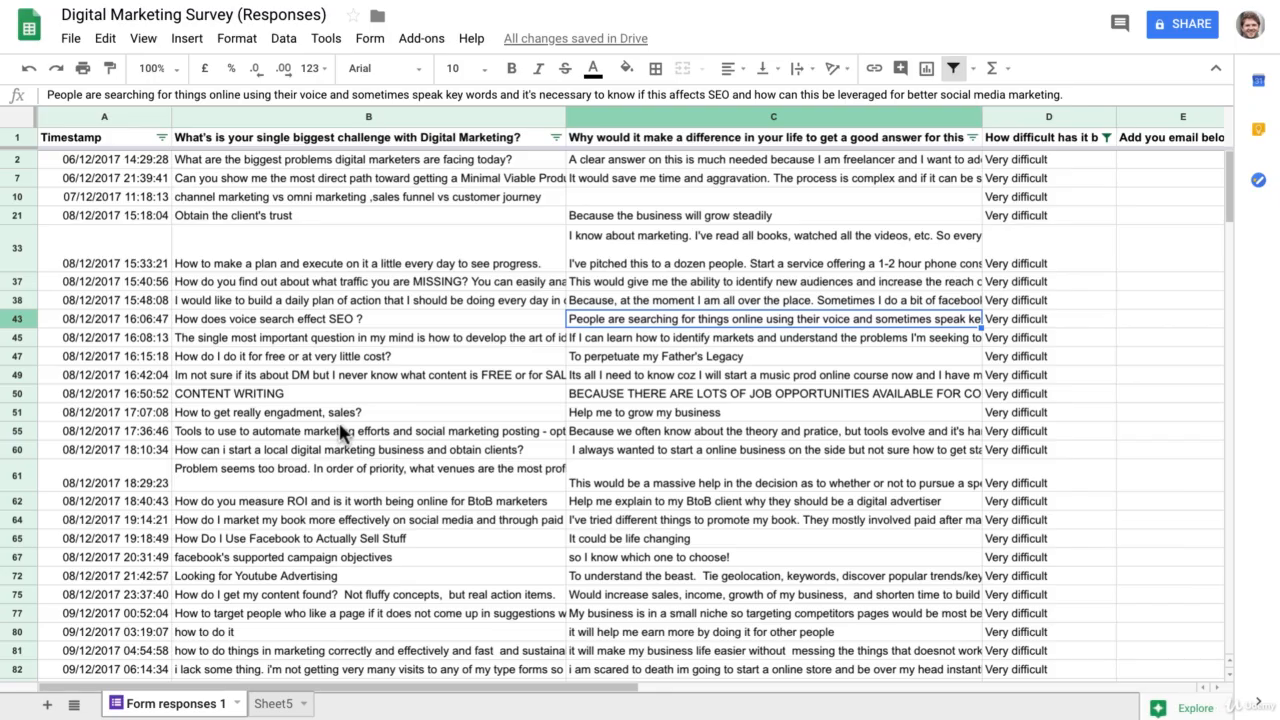